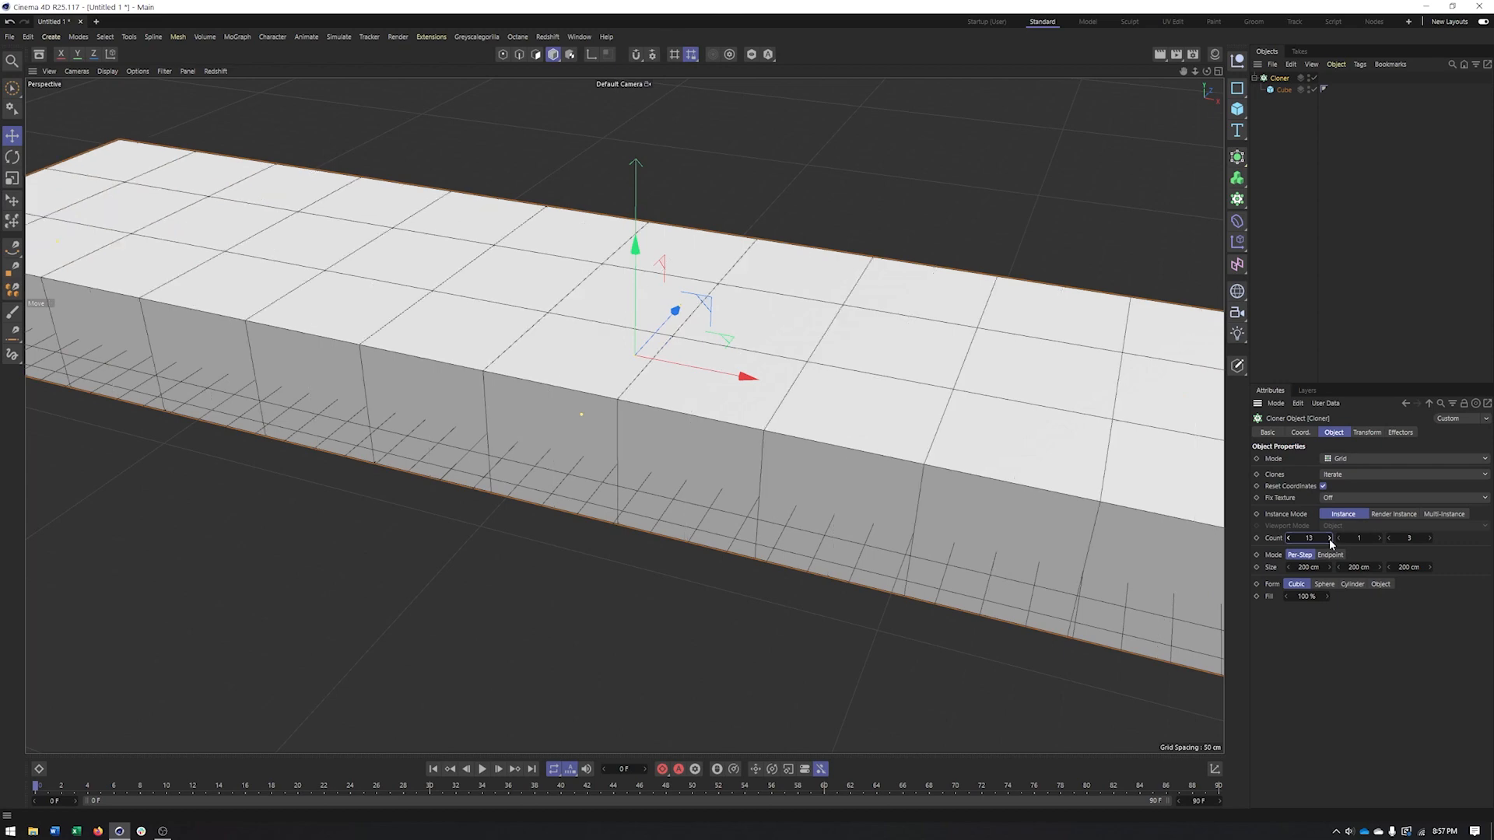
Set the Cloner's Z count to 13 to form a 13 by 1 by 13 grid of cubes
left_click_drag(1431, 538, 1432, 540)
scroll(434, 358, "down", 5)
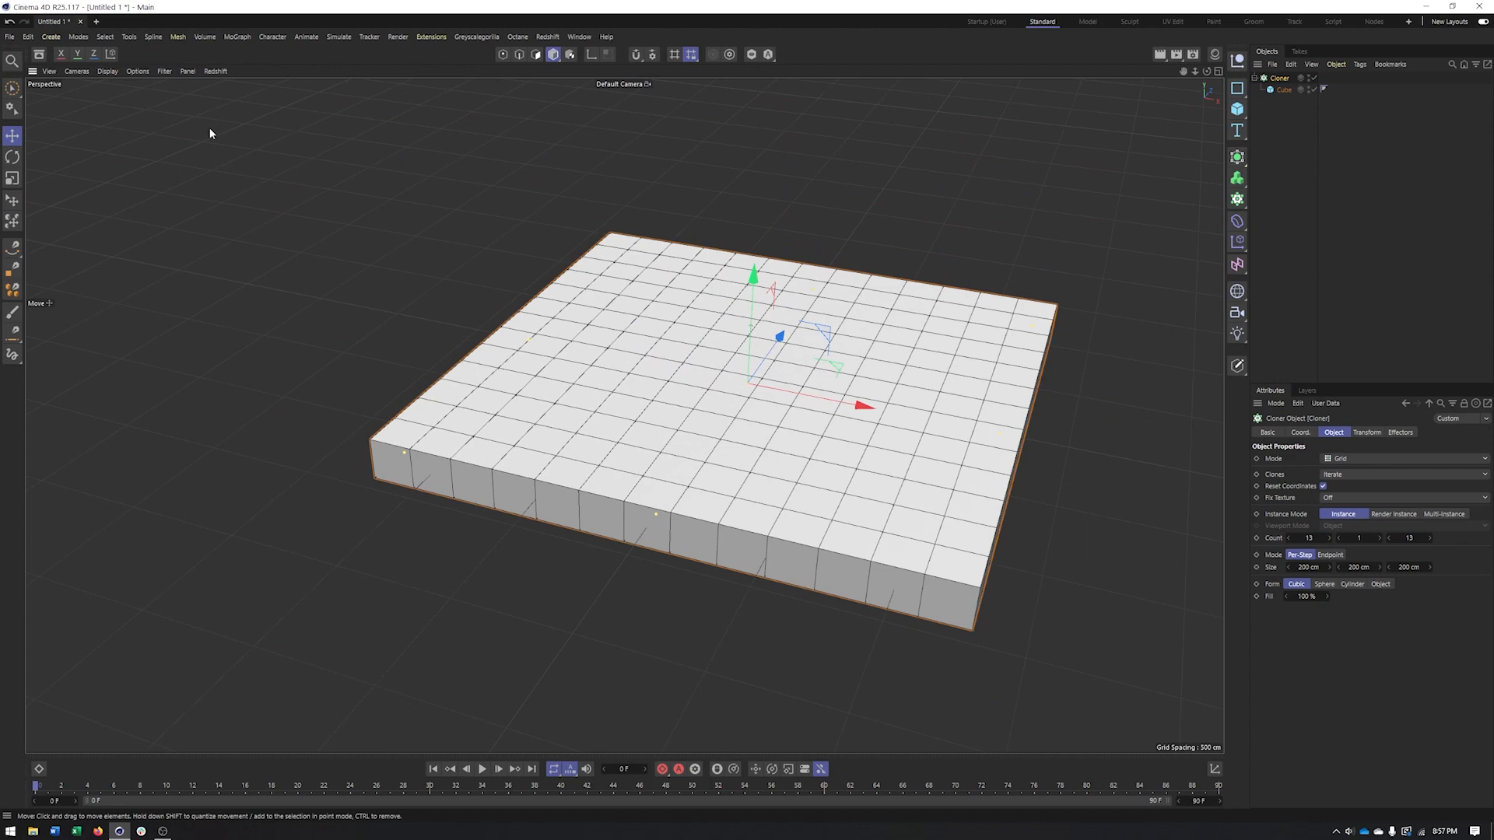
Hide the workplane grid in the viewport display filter
left_click(164, 71)
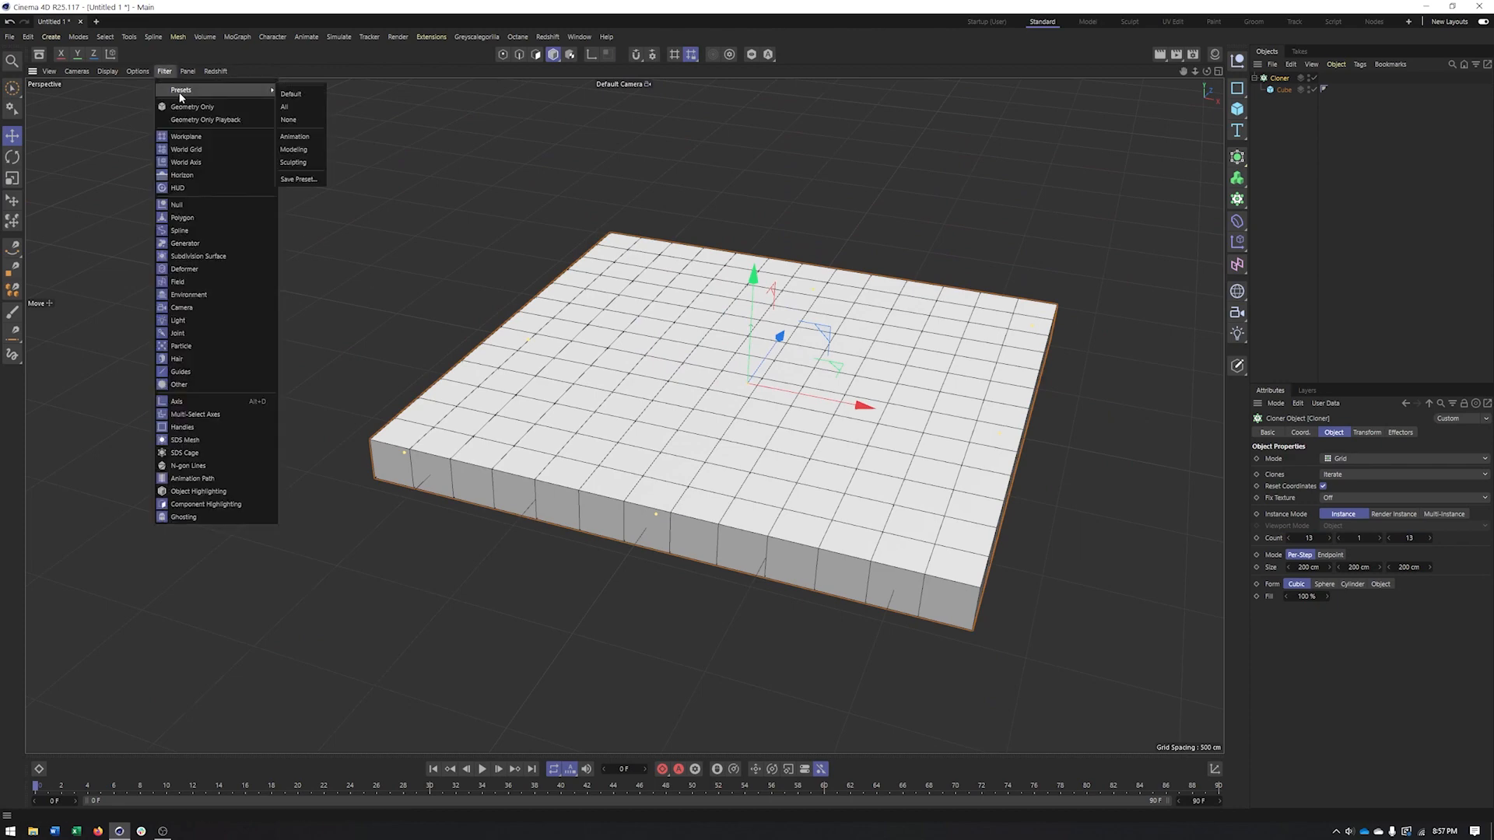
left_click(187, 138)
middle_click_drag(972, 293, 843, 302, "alt")
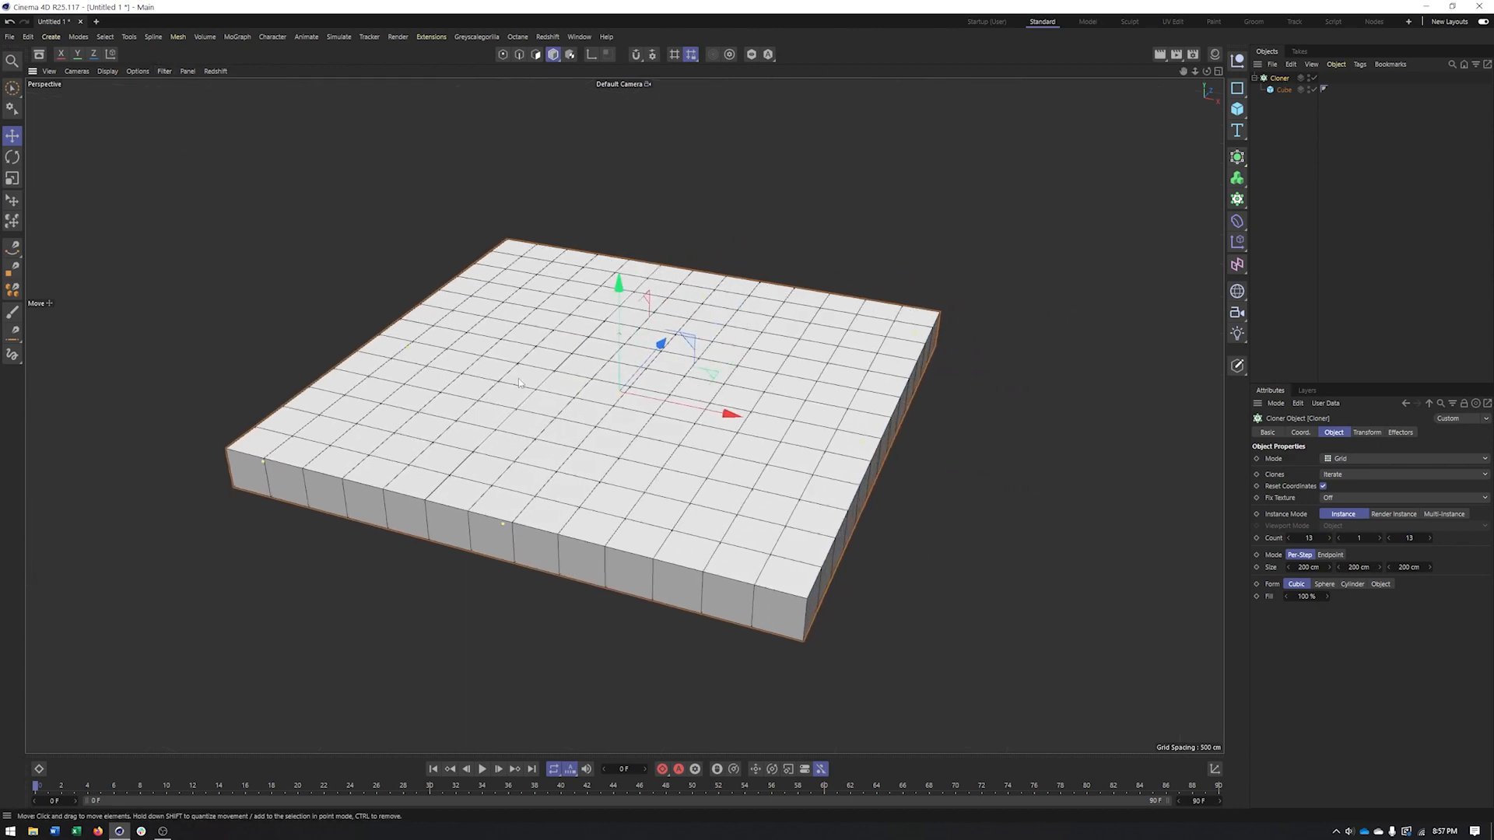
middle_click_drag(593, 489, 658, 486, "alt")
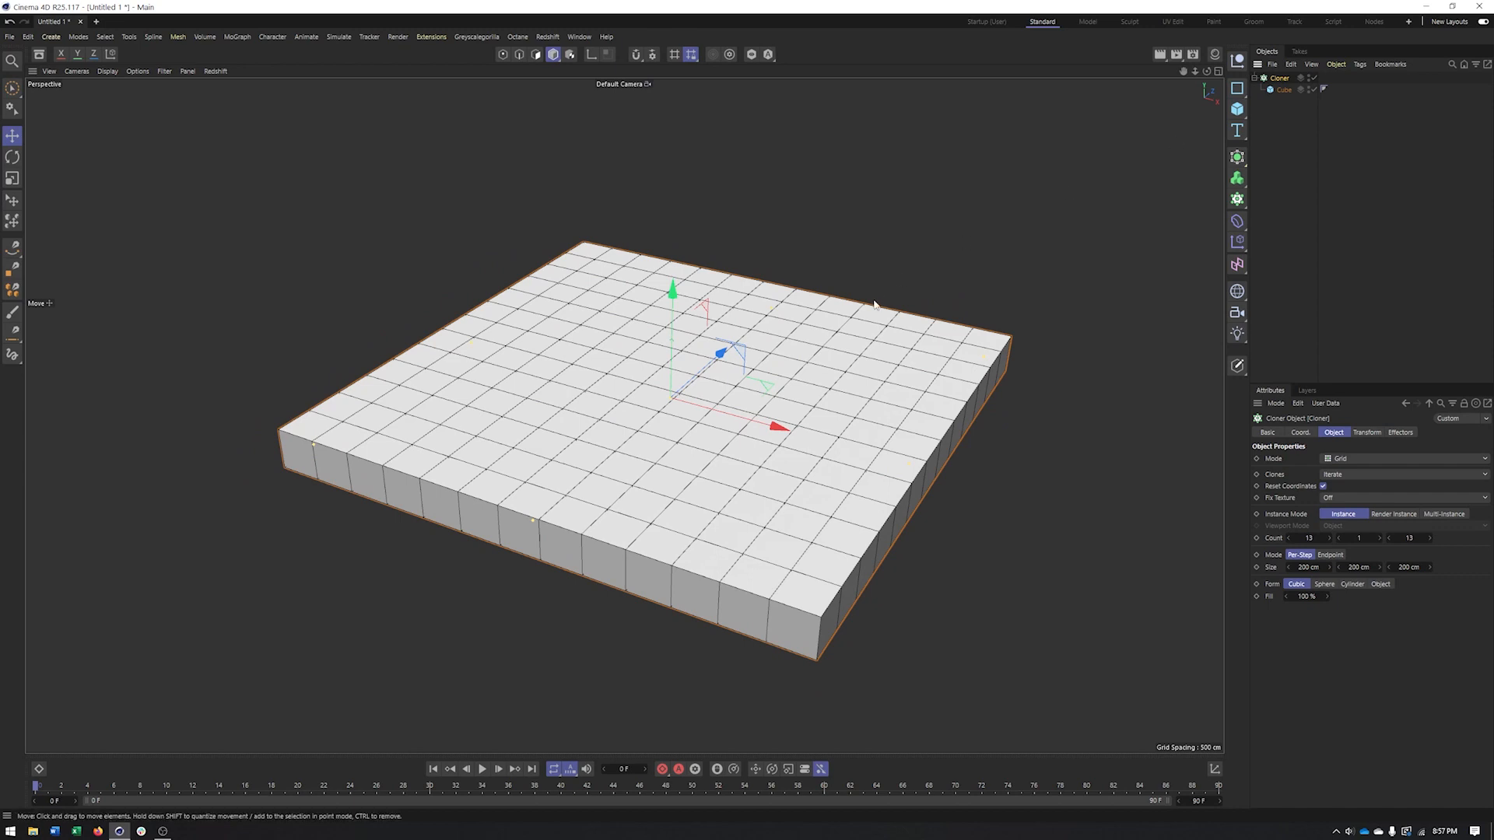
middle_click_drag(874, 304, 869, 275, "alt")
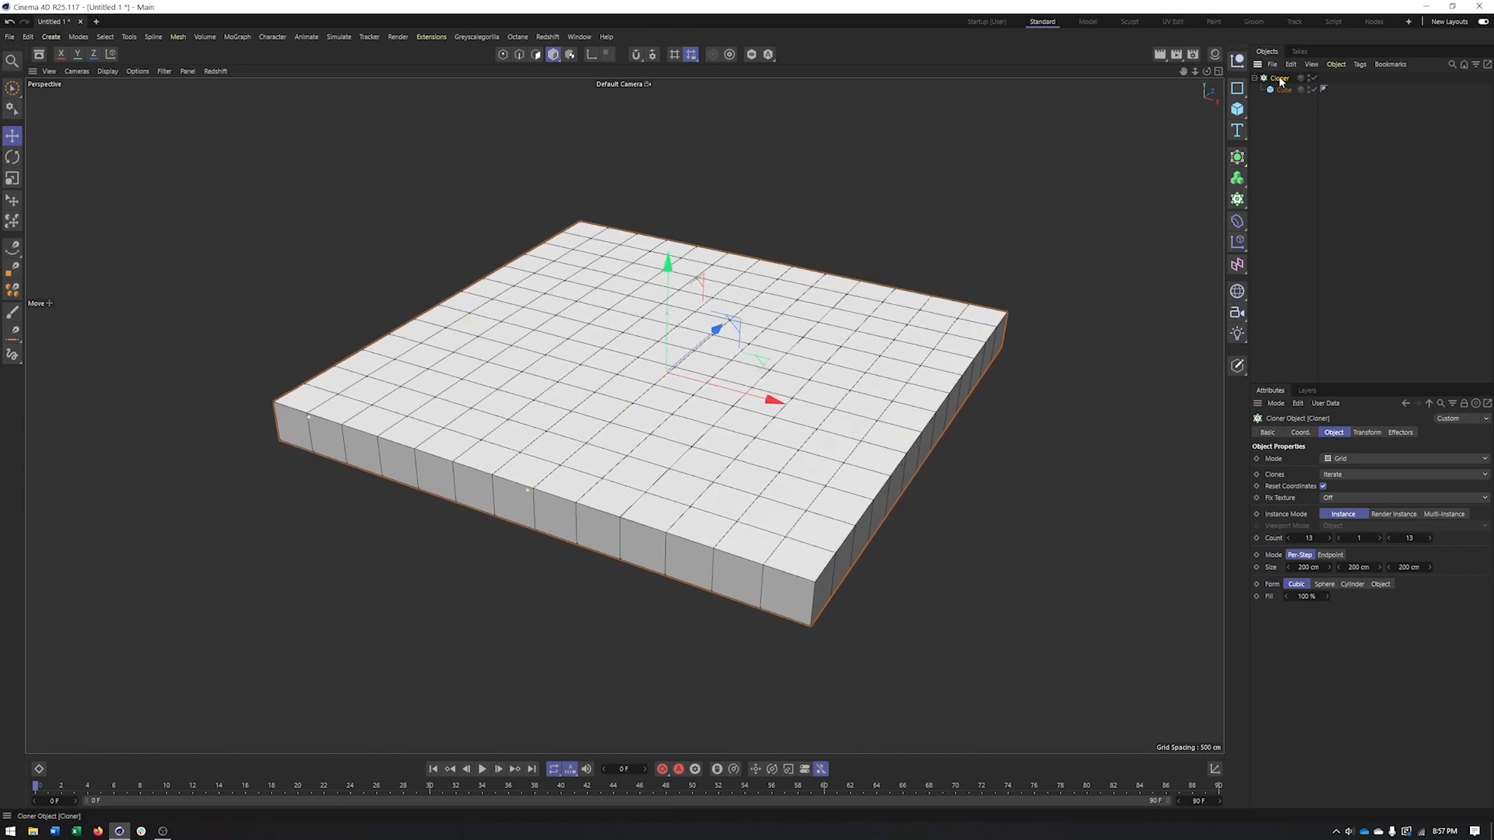
Add a Plain effector with the Cloner selected and set the effector's Y position offset to 249 cm
left_click(1238, 242)
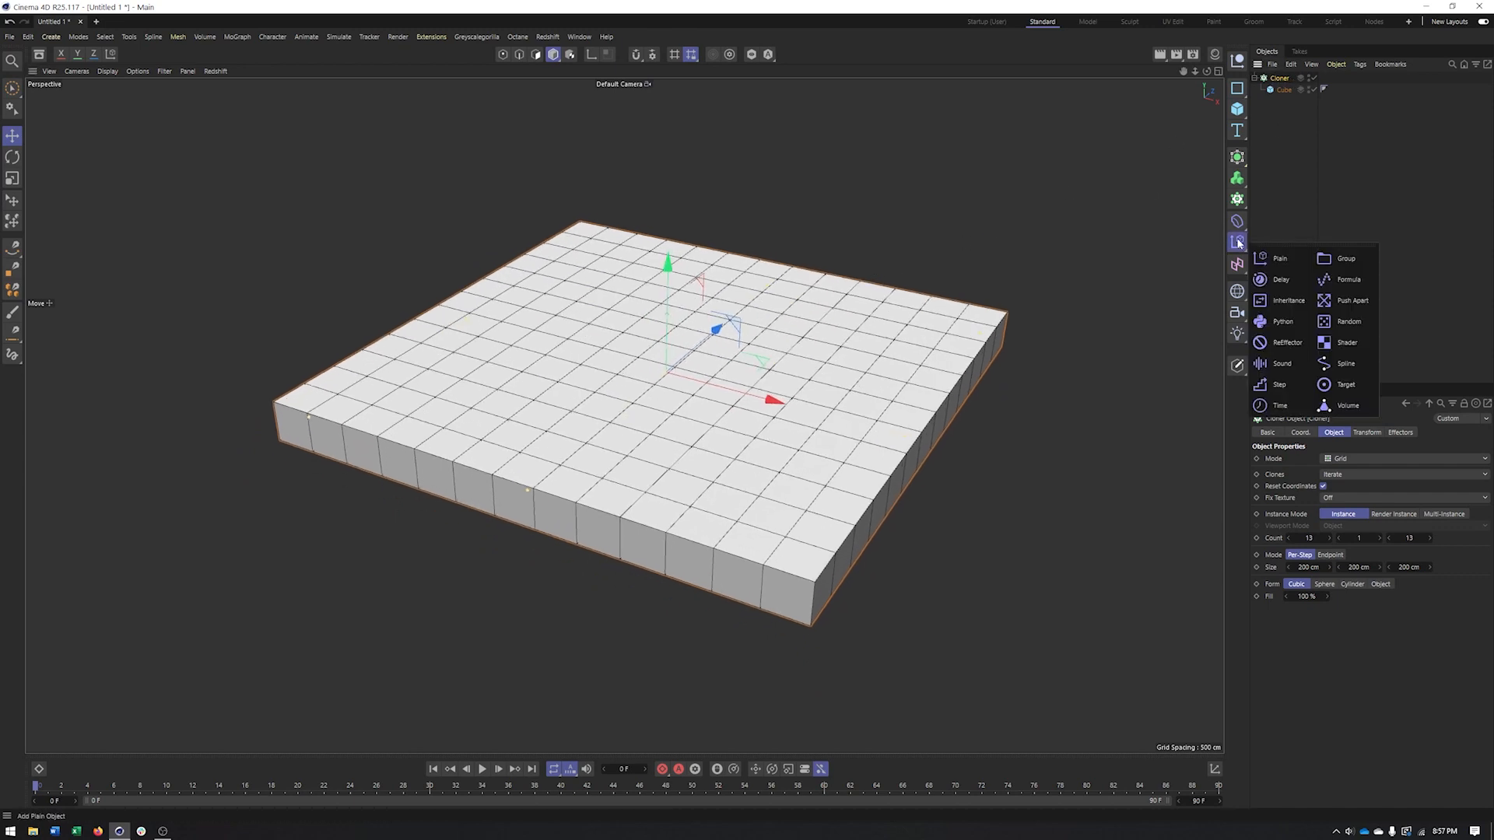
left_click(1279, 262)
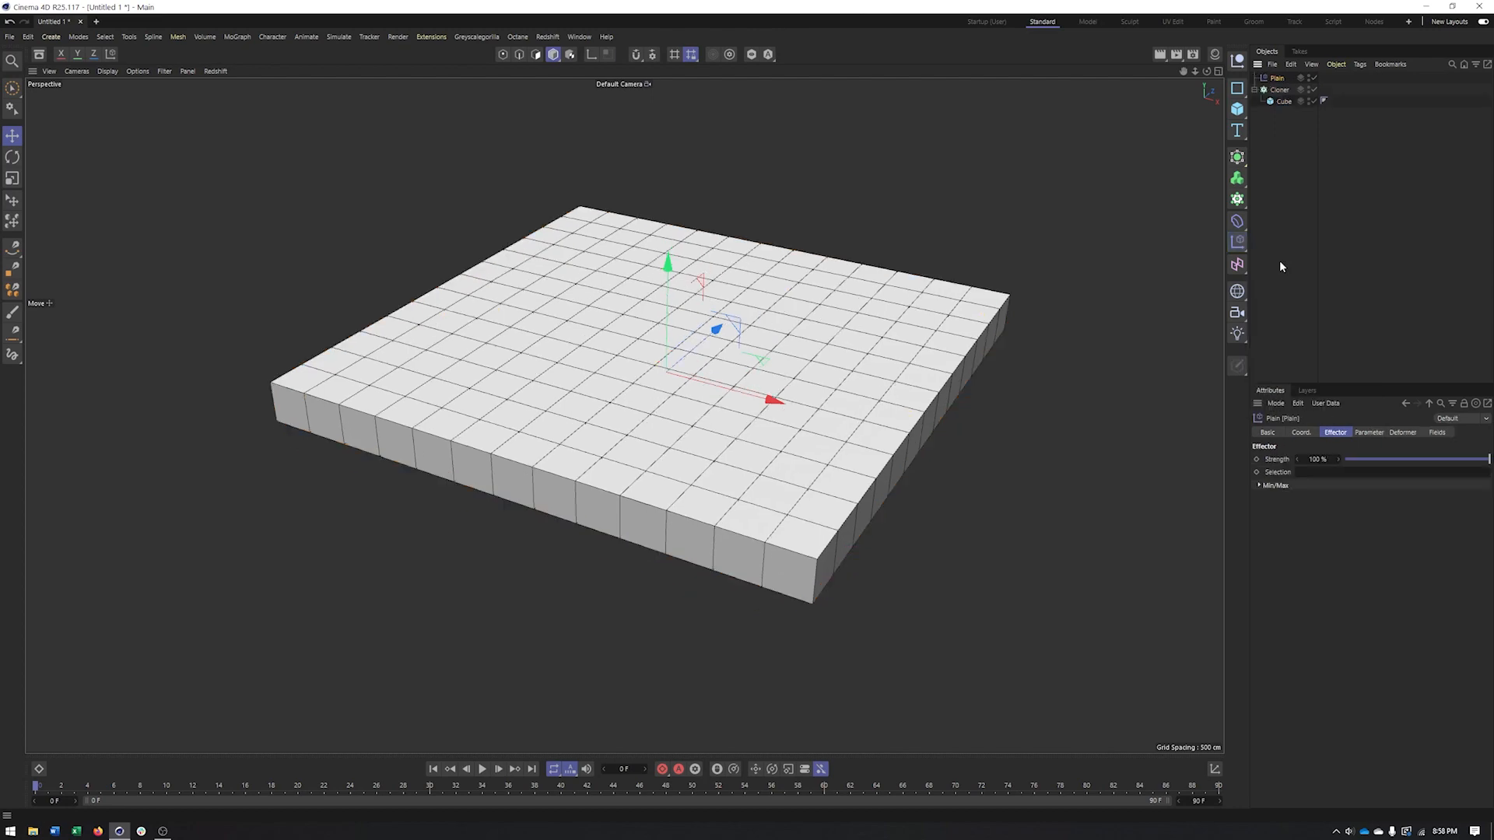
left_click_drag(793, 257, 888, 300, "alt")
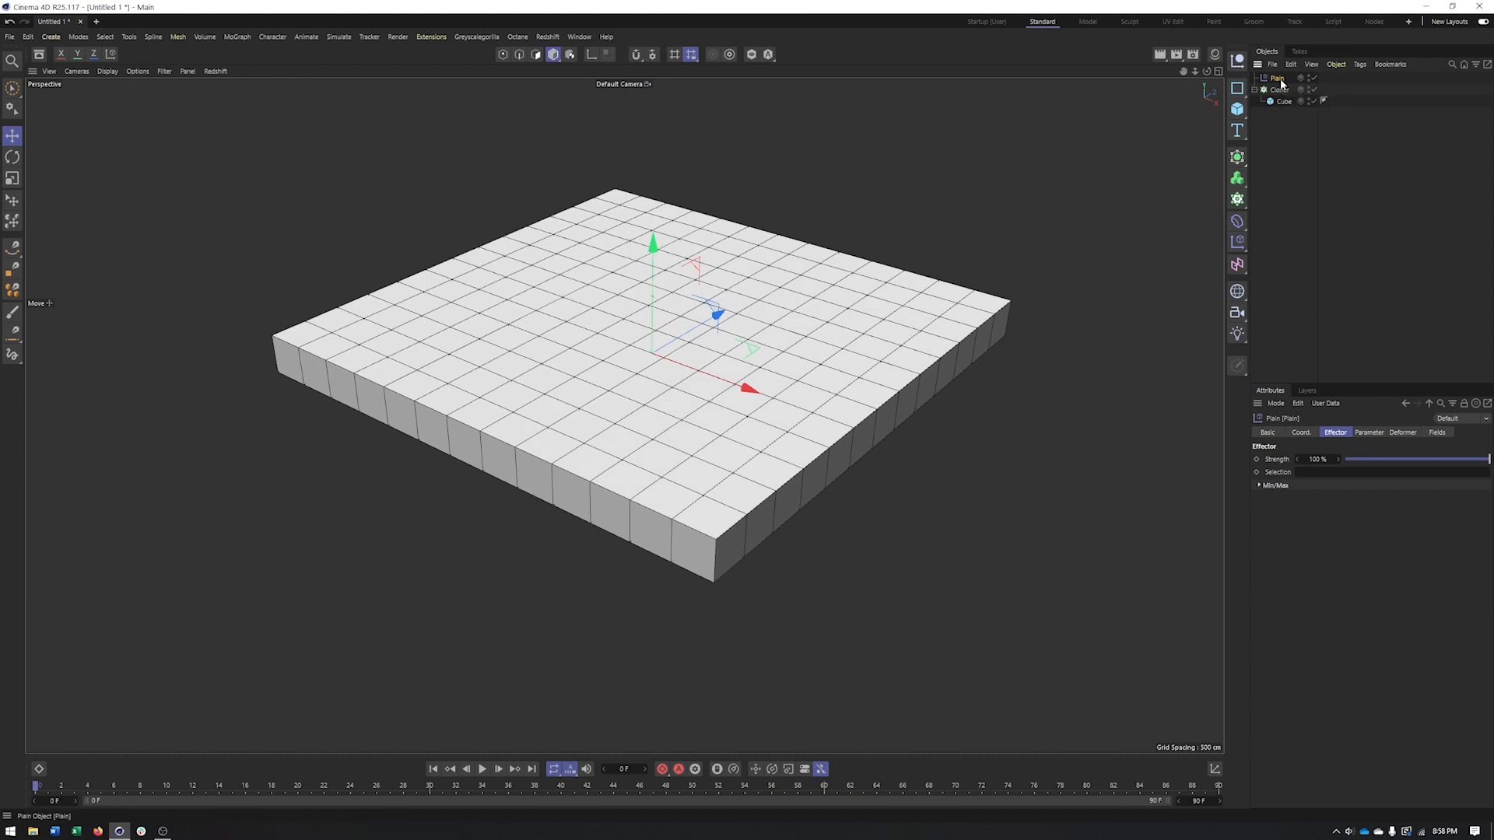
left_click(1370, 433)
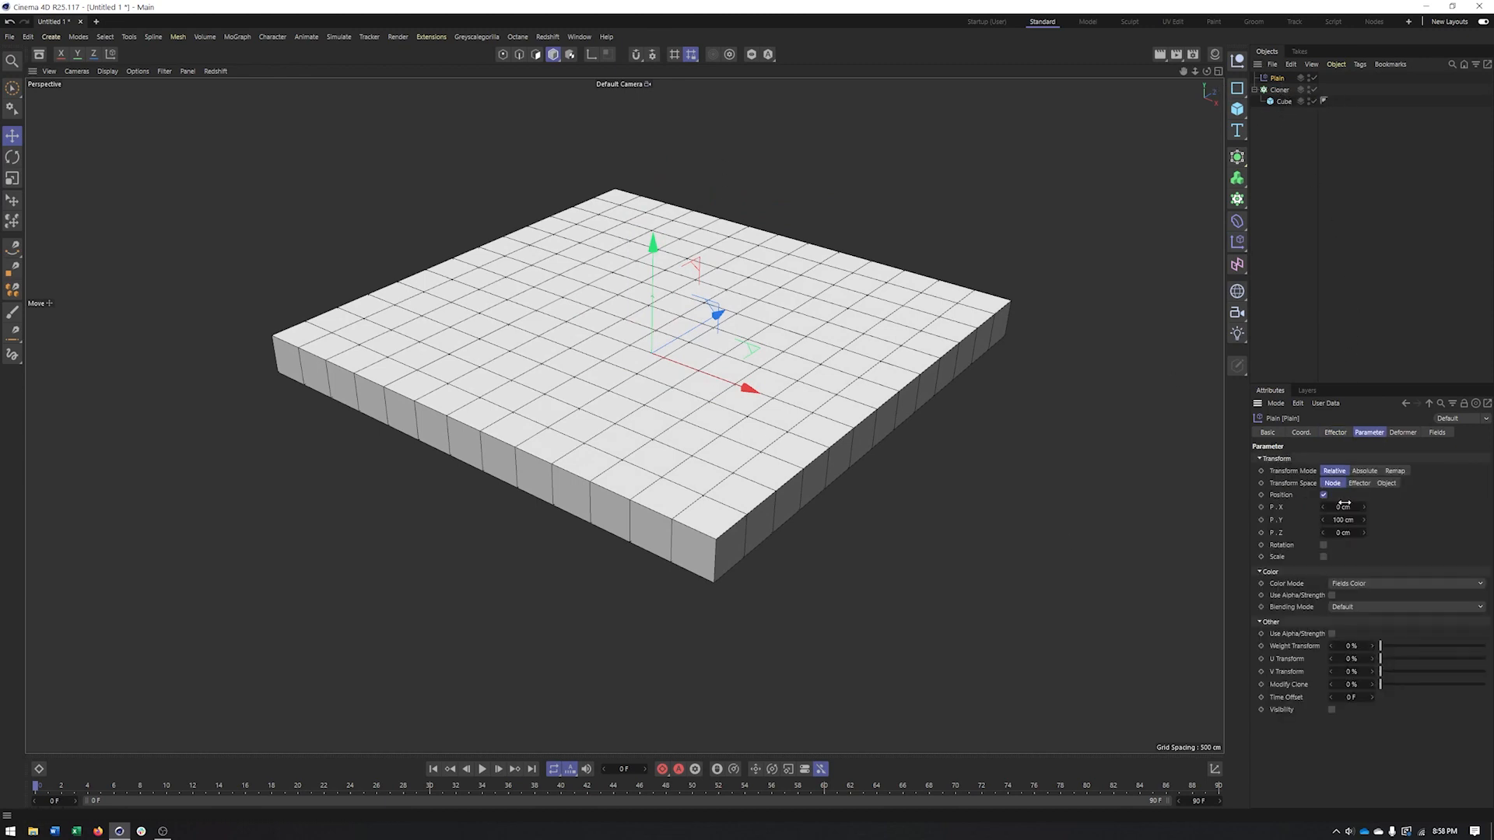
left_click_drag(1363, 518, 1429, 518)
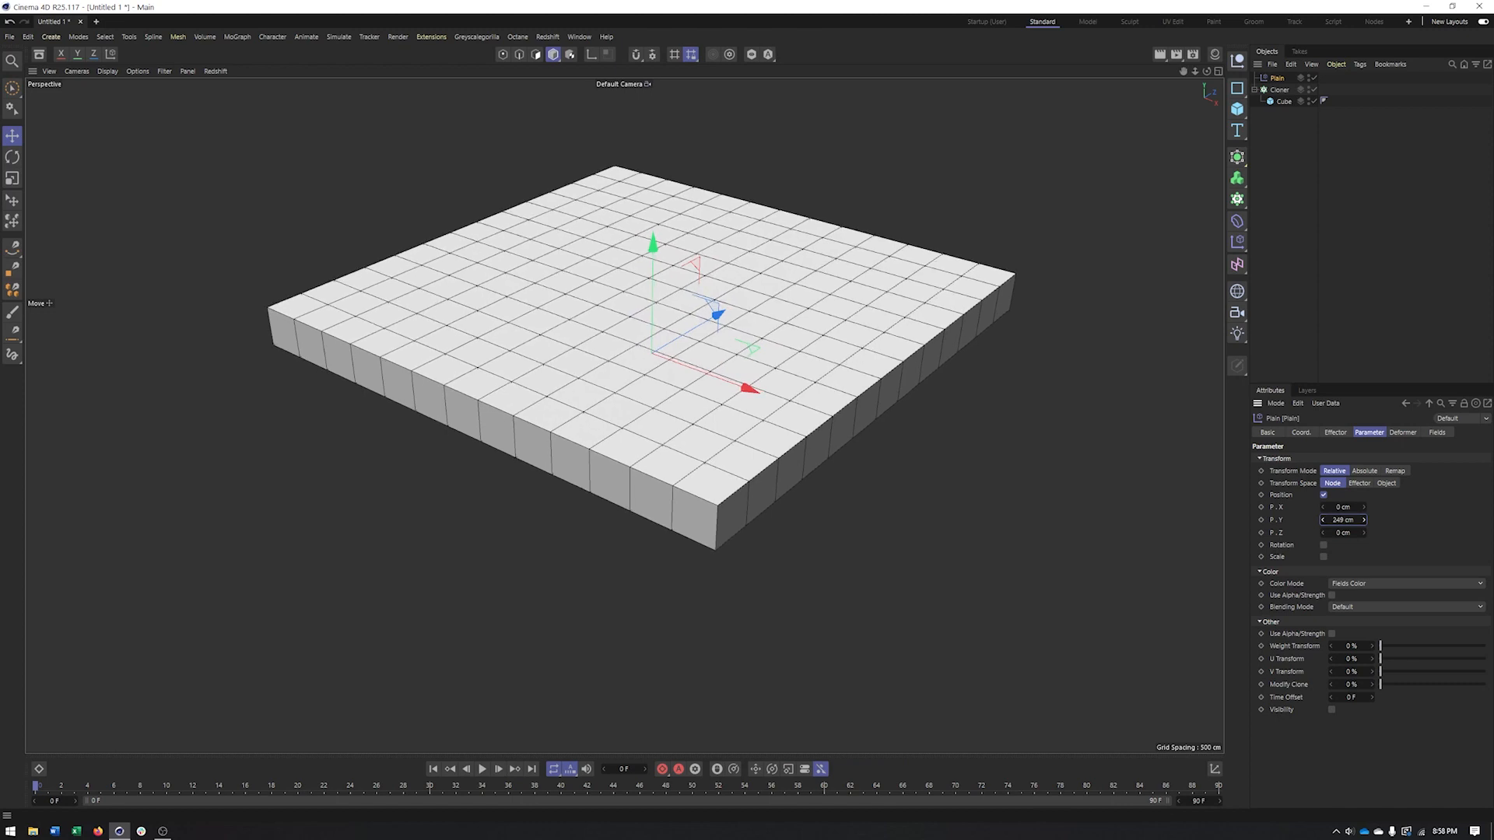
Add a Linear Field to the Plain effector's falloff and shift the field slightly along X across the grid
left_click(1439, 432)
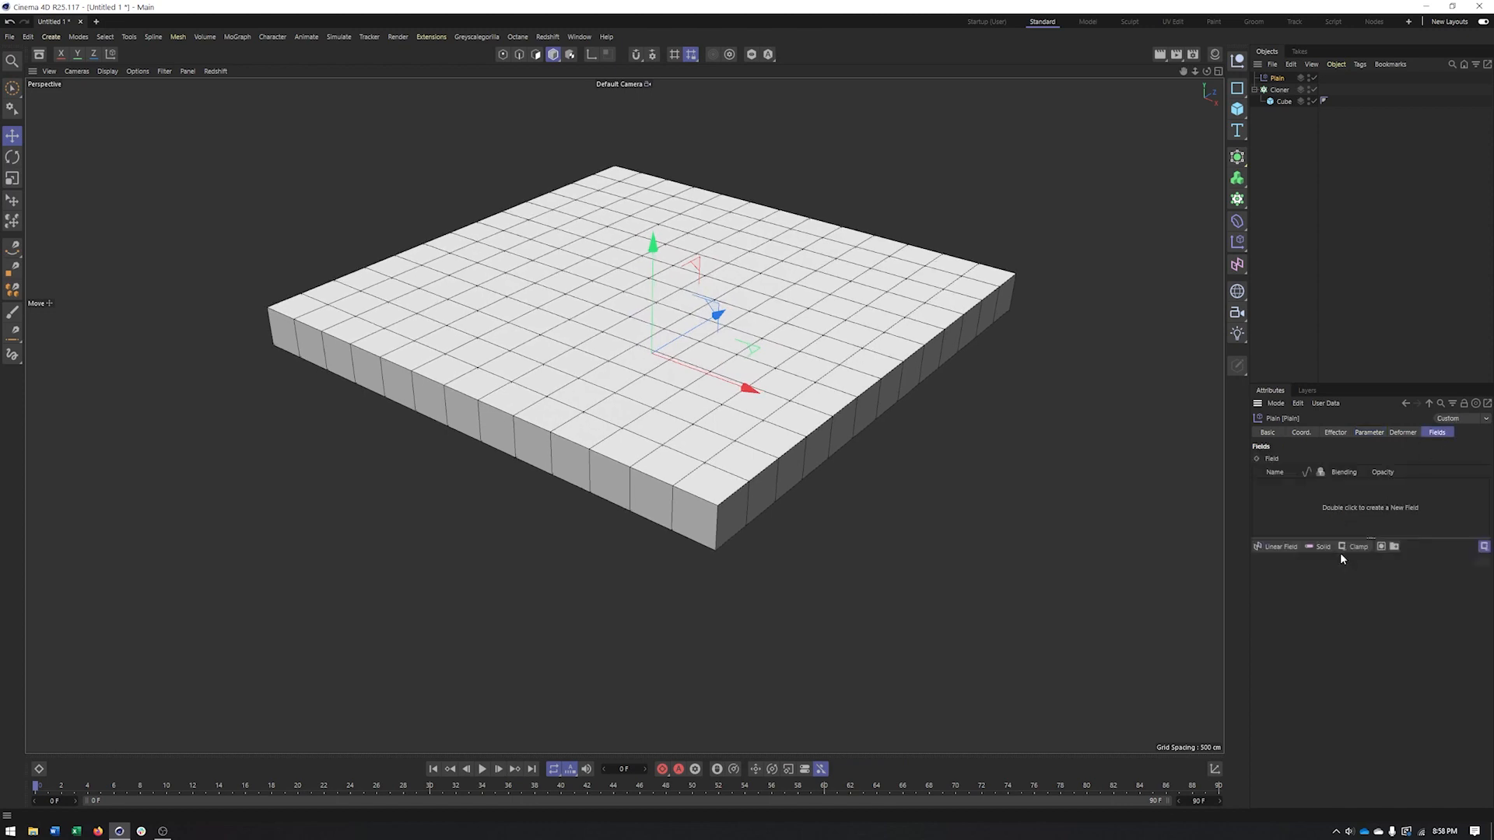
left_click(1273, 547)
mouse_move(596, 389)
left_mouse_down("alt")
mouse_move(635, 361)
mouse_move(773, 389)
mouse_move(751, 390)
mouse_move(782, 414)
mouse_move(740, 411)
mouse_move(795, 477)
mouse_move(574, 455)
mouse_move(827, 426)
mouse_move(1086, 427)
mouse_move(786, 428)
left_mouse_up("alt")
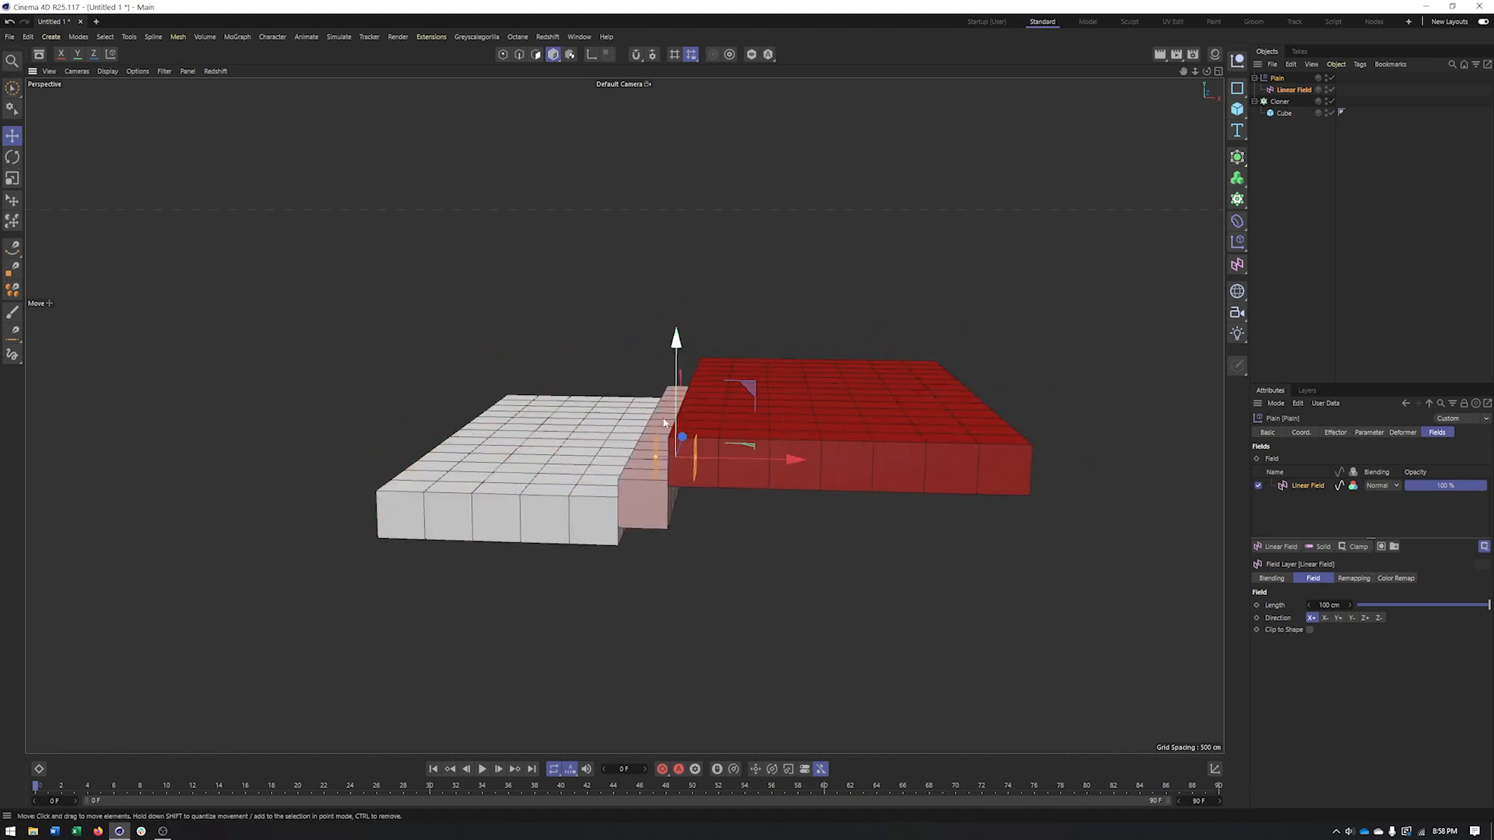
middle_click_drag(660, 519, 704, 514, "alt")
left_click_drag(692, 462, 694, 452, "alt")
middle_click_drag(604, 410, 625, 416, "alt")
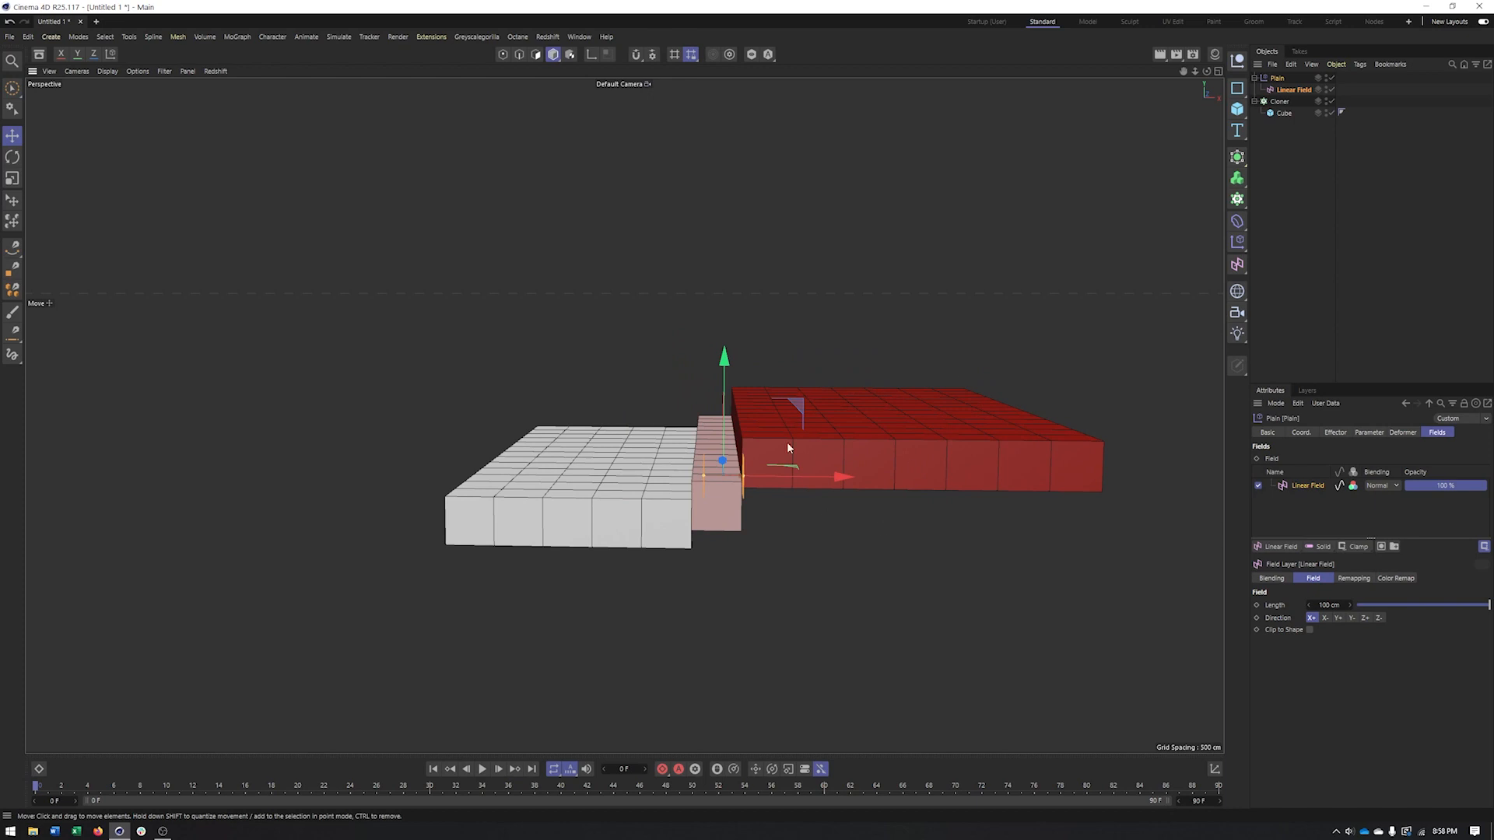
left_click_drag(840, 476, 789, 439)
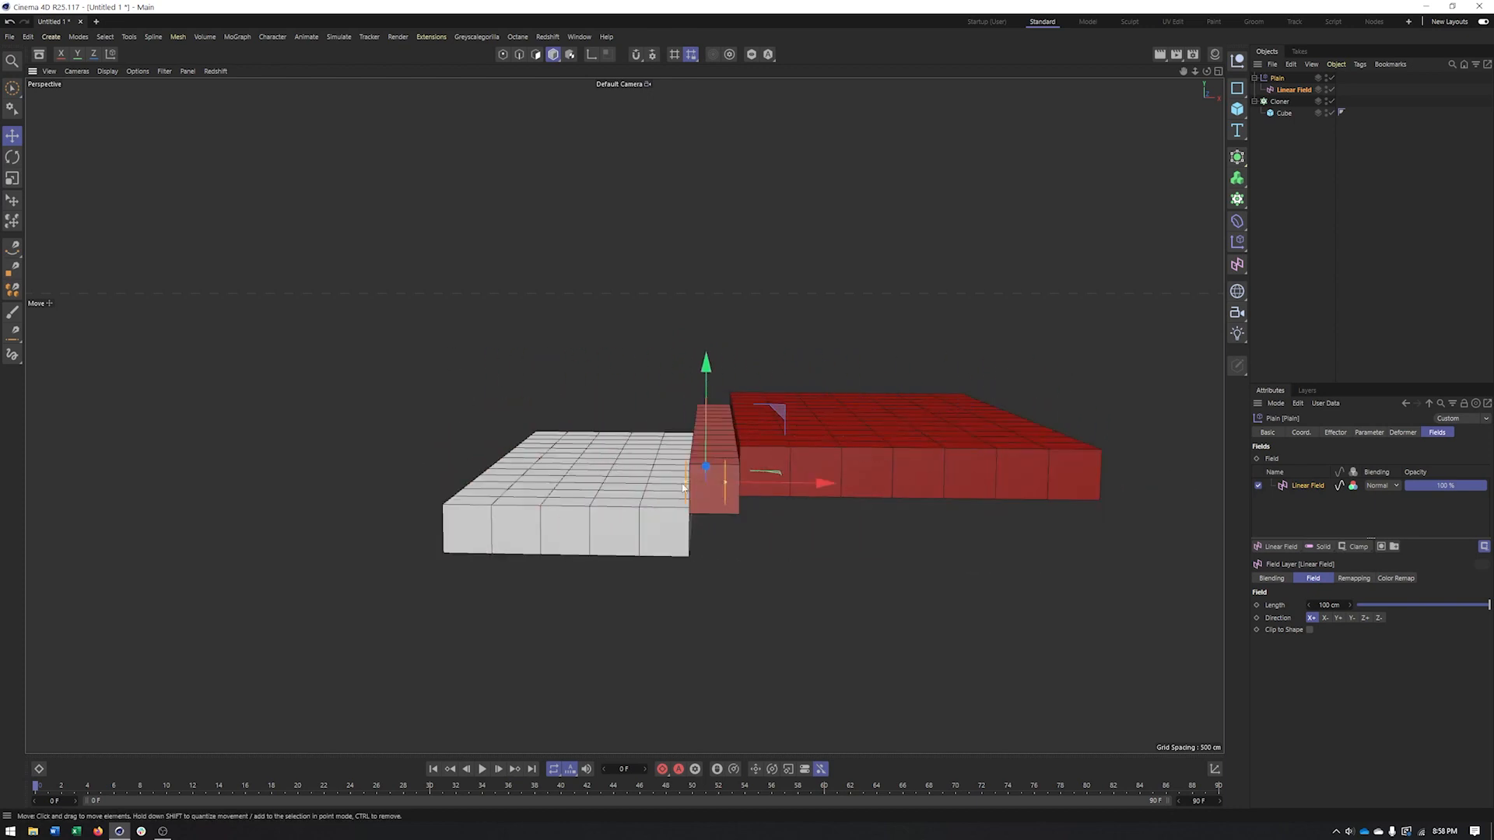
left_click_drag(673, 436, 716, 444, "alt")
Scale the Linear Field to a length of 175.3 cm, and enlarge the whole field further in Object mode
key("t")
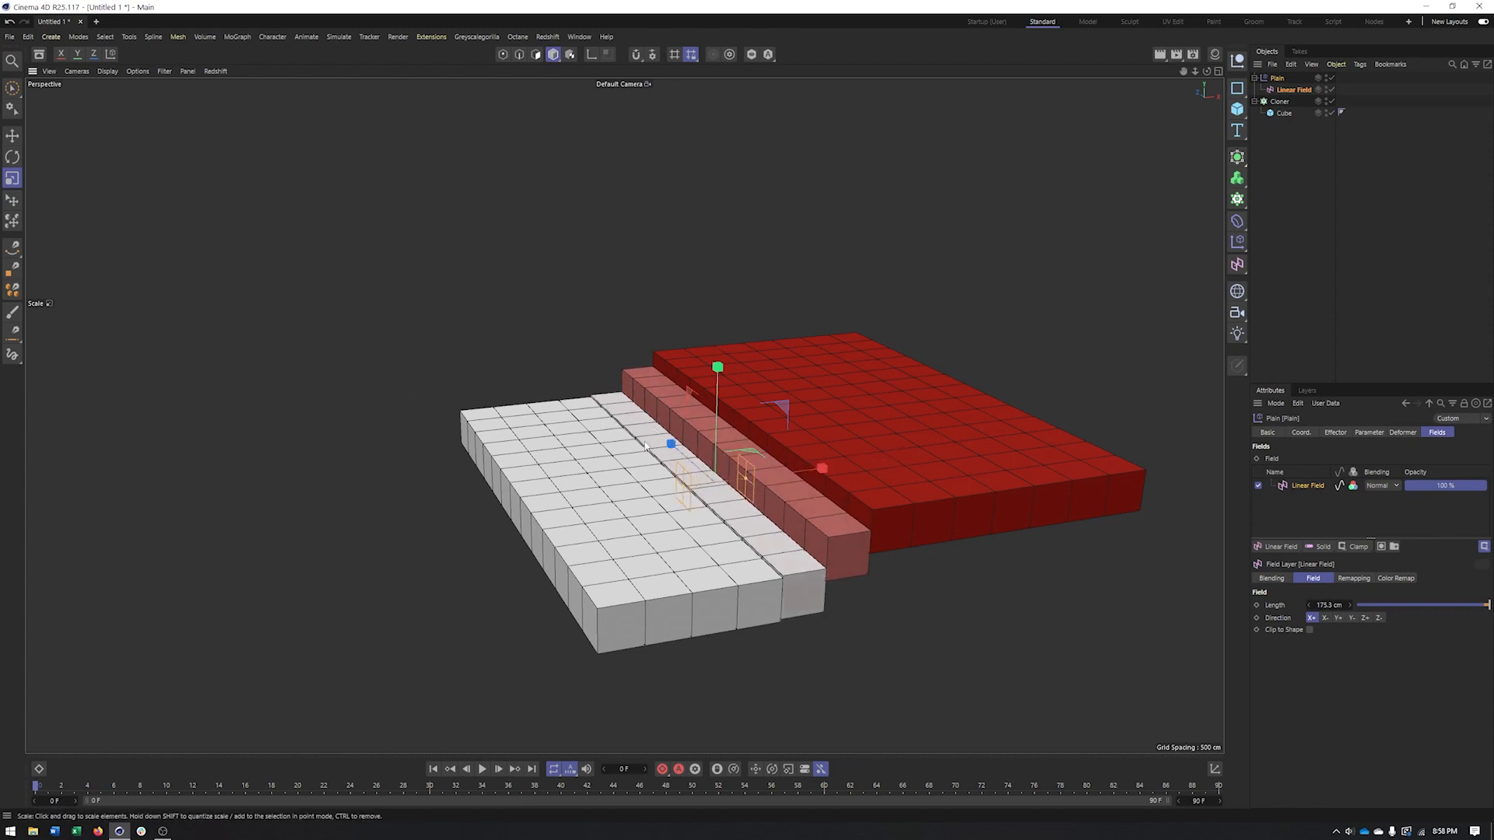
left_click(550, 59)
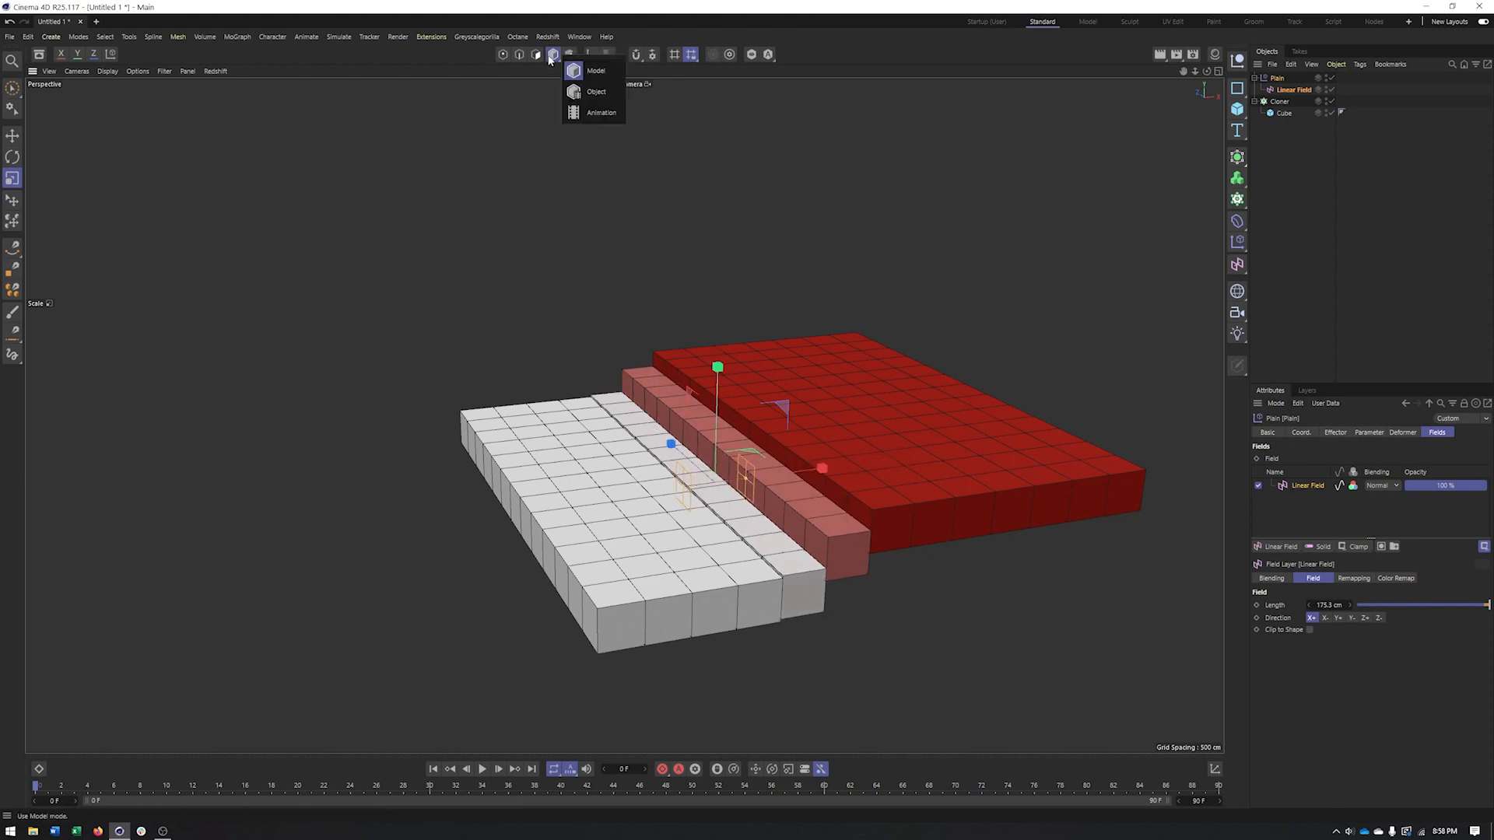
left_click(583, 95)
left_click_drag(475, 333, 1192, 155)
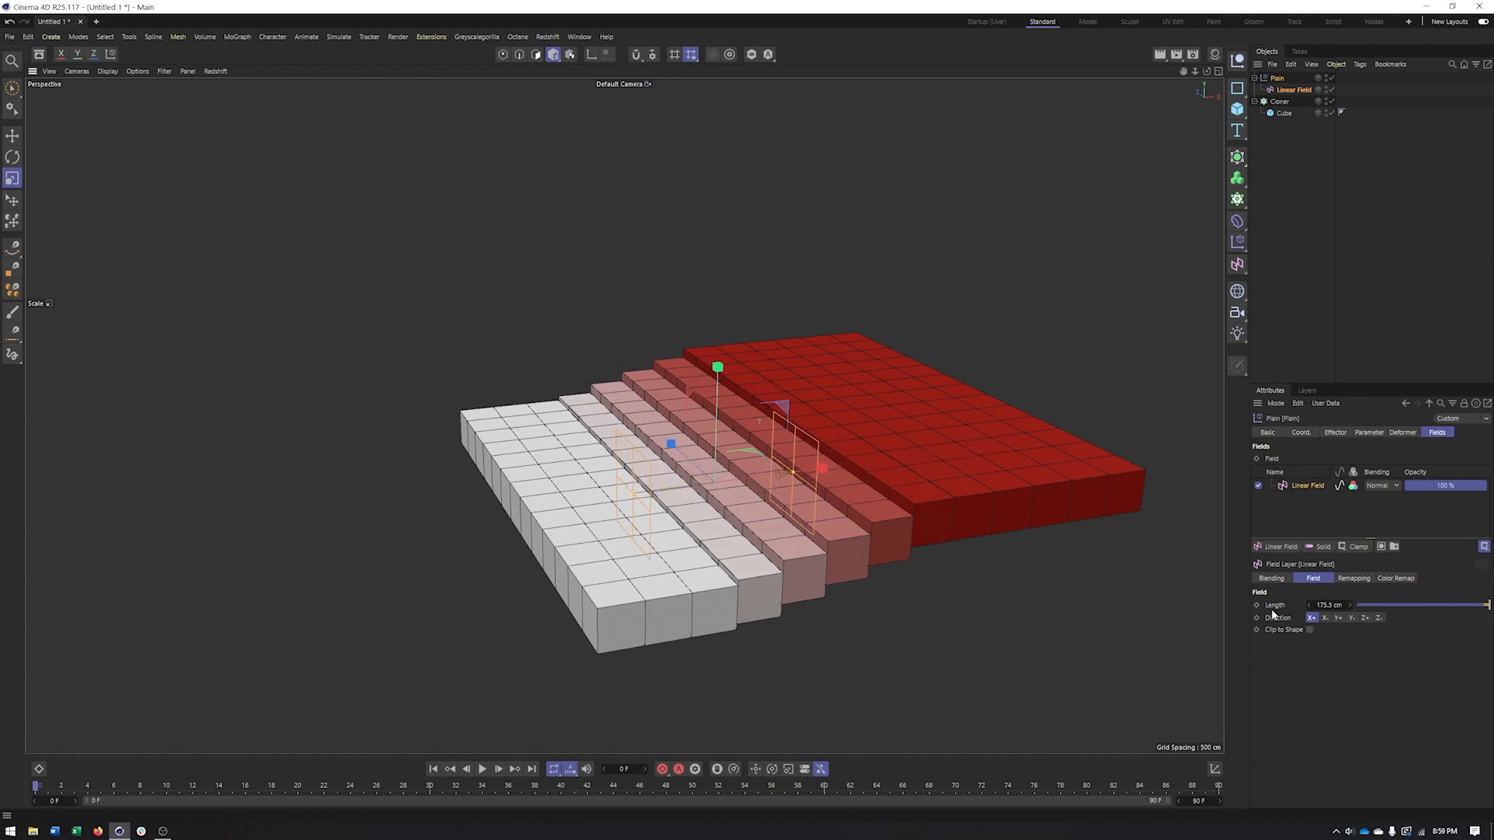
Move the Linear Field along Z to in front of the clone grid and extend its length to about 211.6 cm
key("e")
mouse_move(722, 502)
left_mouse_down("alt")
mouse_move(646, 537)
mouse_move(727, 523)
left_mouse_up("alt")
left_click_drag(671, 449, 818, 533)
middle_click_drag(818, 534, 707, 556, "alt")
left_click_drag(706, 557, 736, 558, "alt")
left_click_drag(836, 638, 885, 631)
Set the Plain effector's Y position offset to 614 cm
left_click(1277, 78)
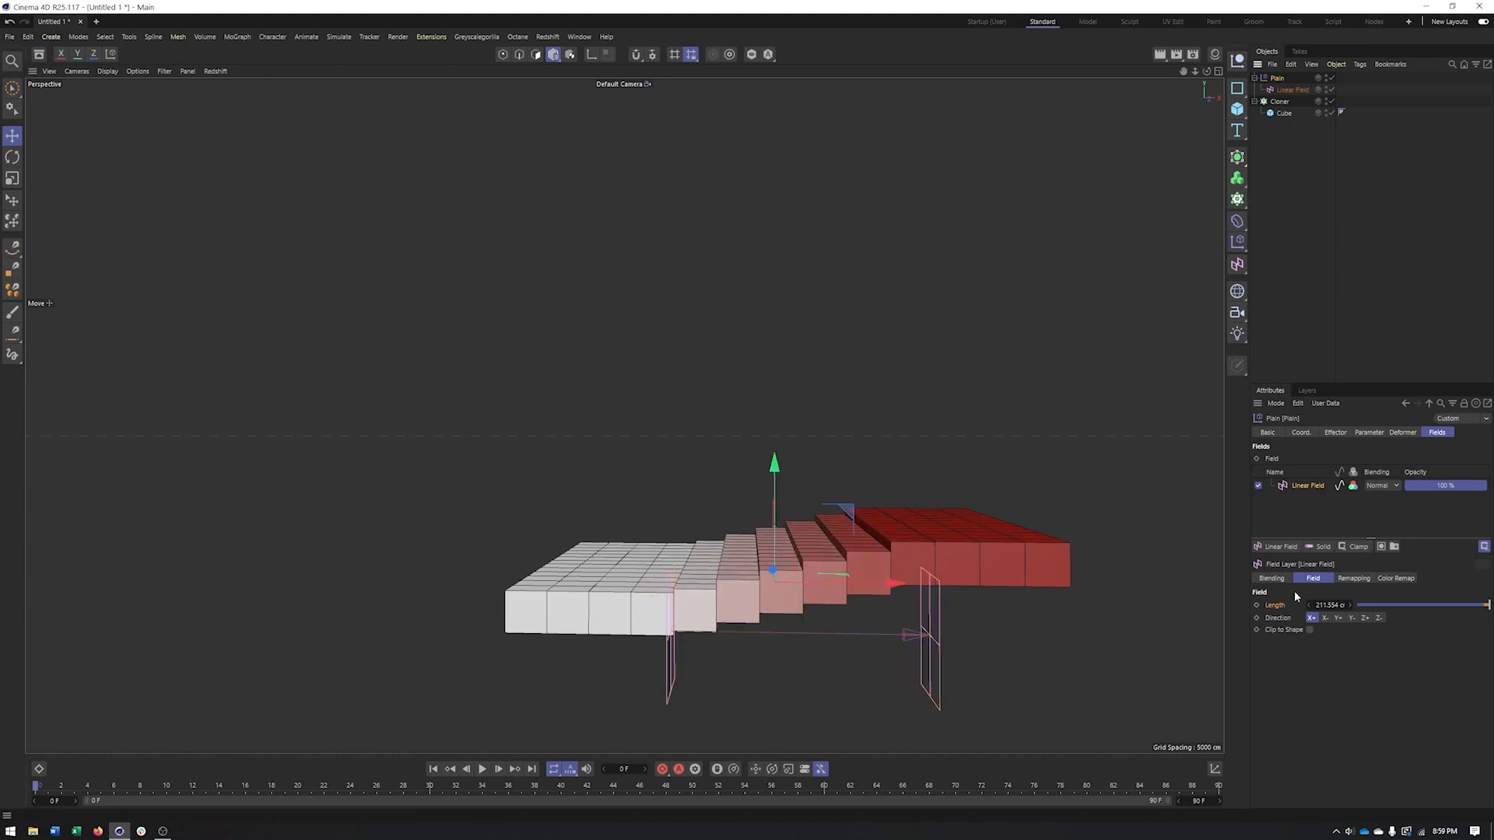
left_click(1370, 432)
left_click_drag(1366, 522, 1366, 478)
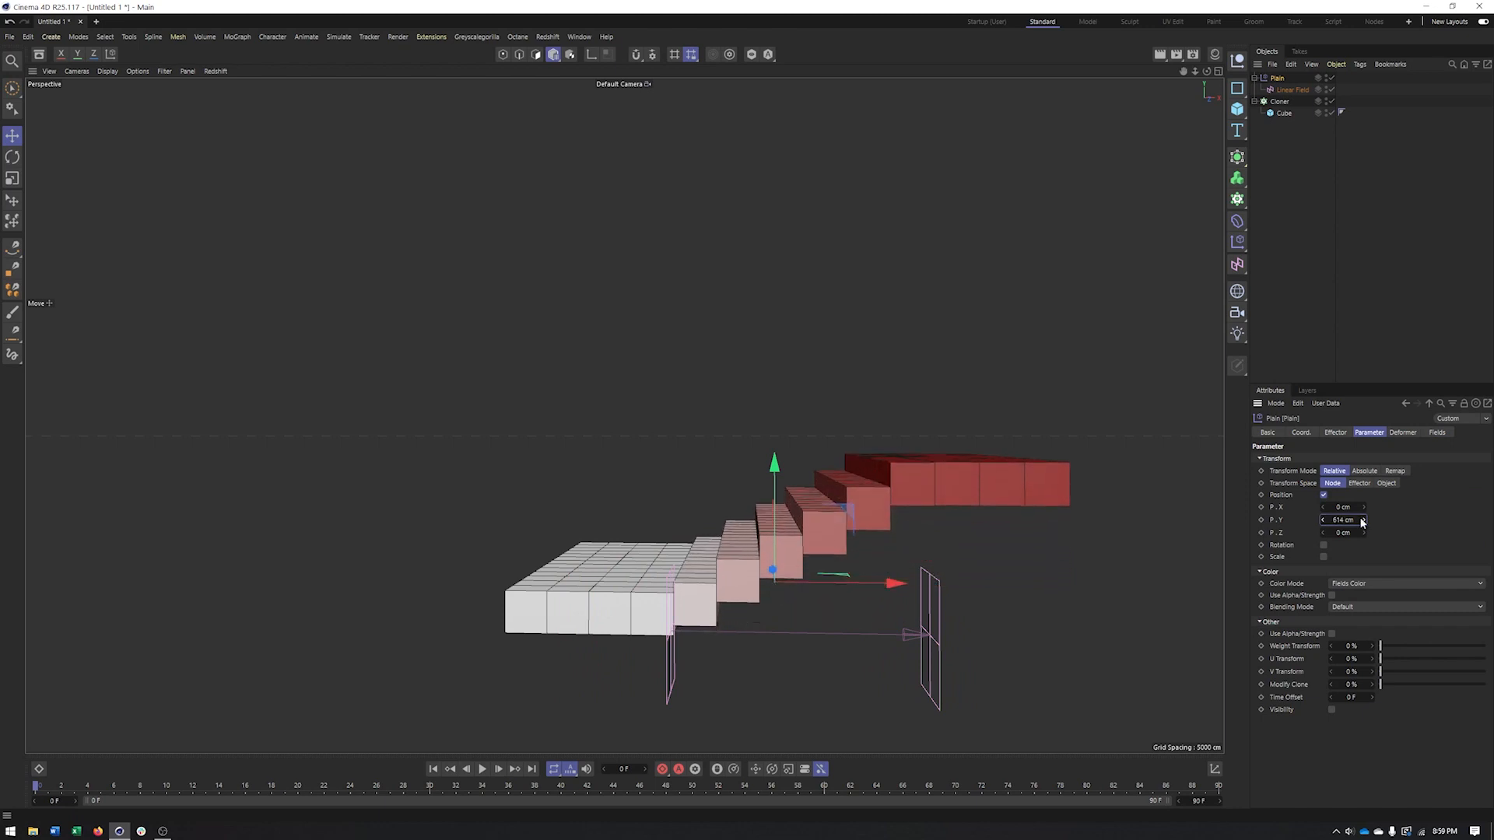
left_click_drag(676, 628, 674, 629, "alt")
left_click_drag(866, 589, 746, 591)
key("ctrl+z")
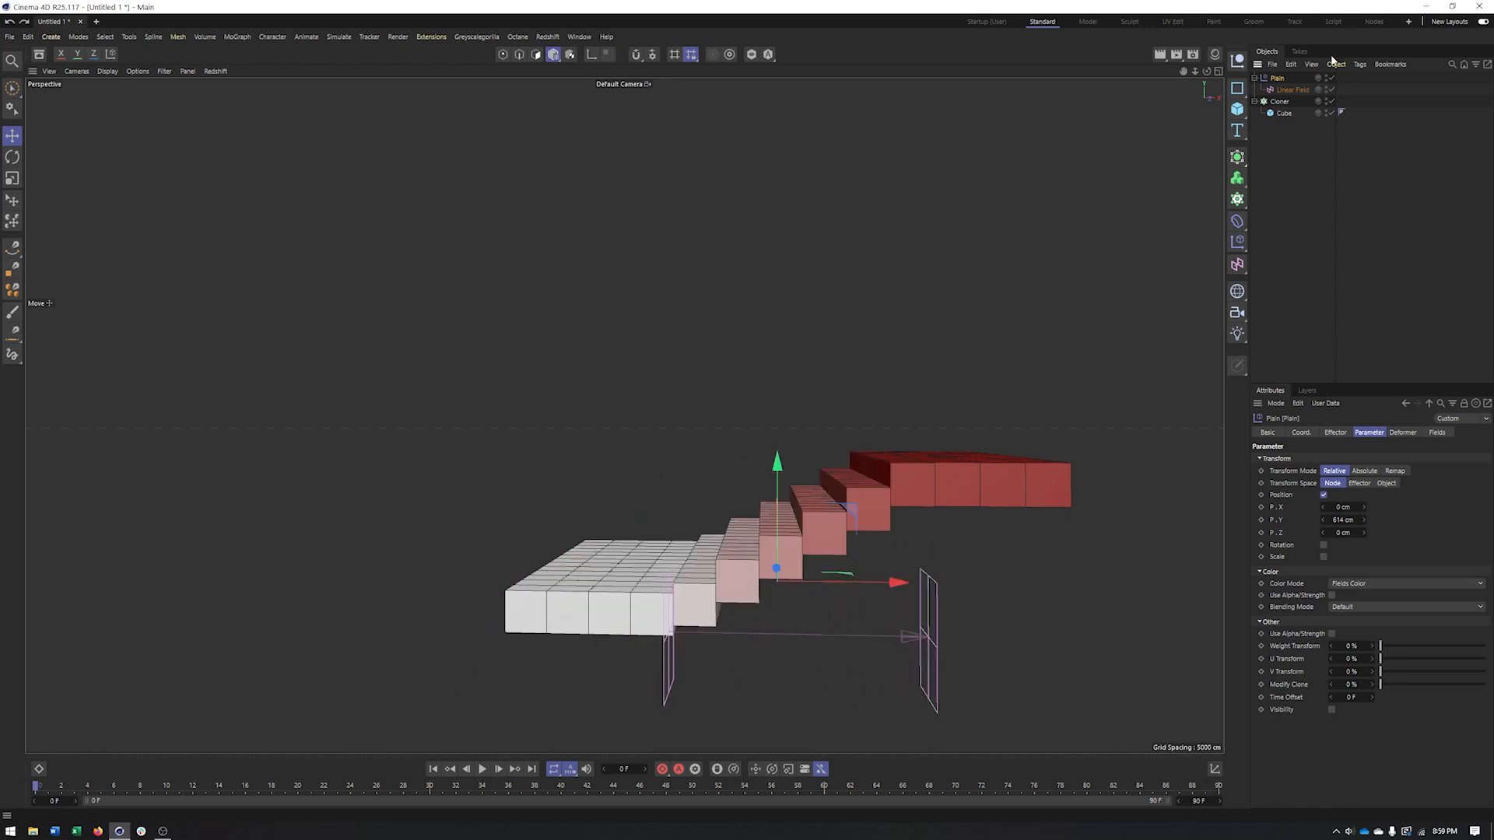
Show the Linear Field's remapping settings at a wider size and look at the Contour Mode options
left_click(1293, 90)
left_click_drag(914, 545, 825, 532, "alt")
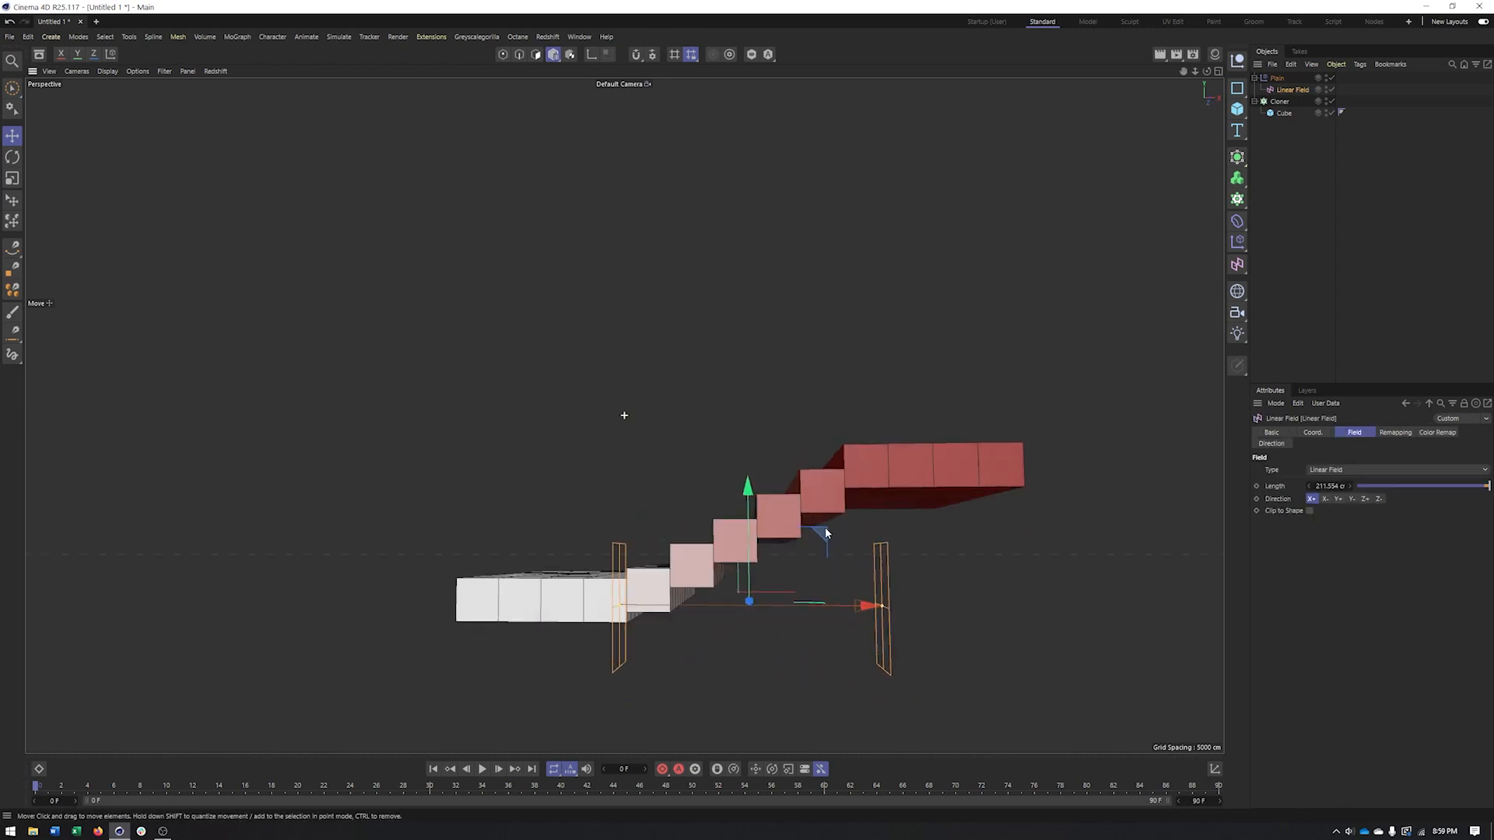
left_click(1393, 433)
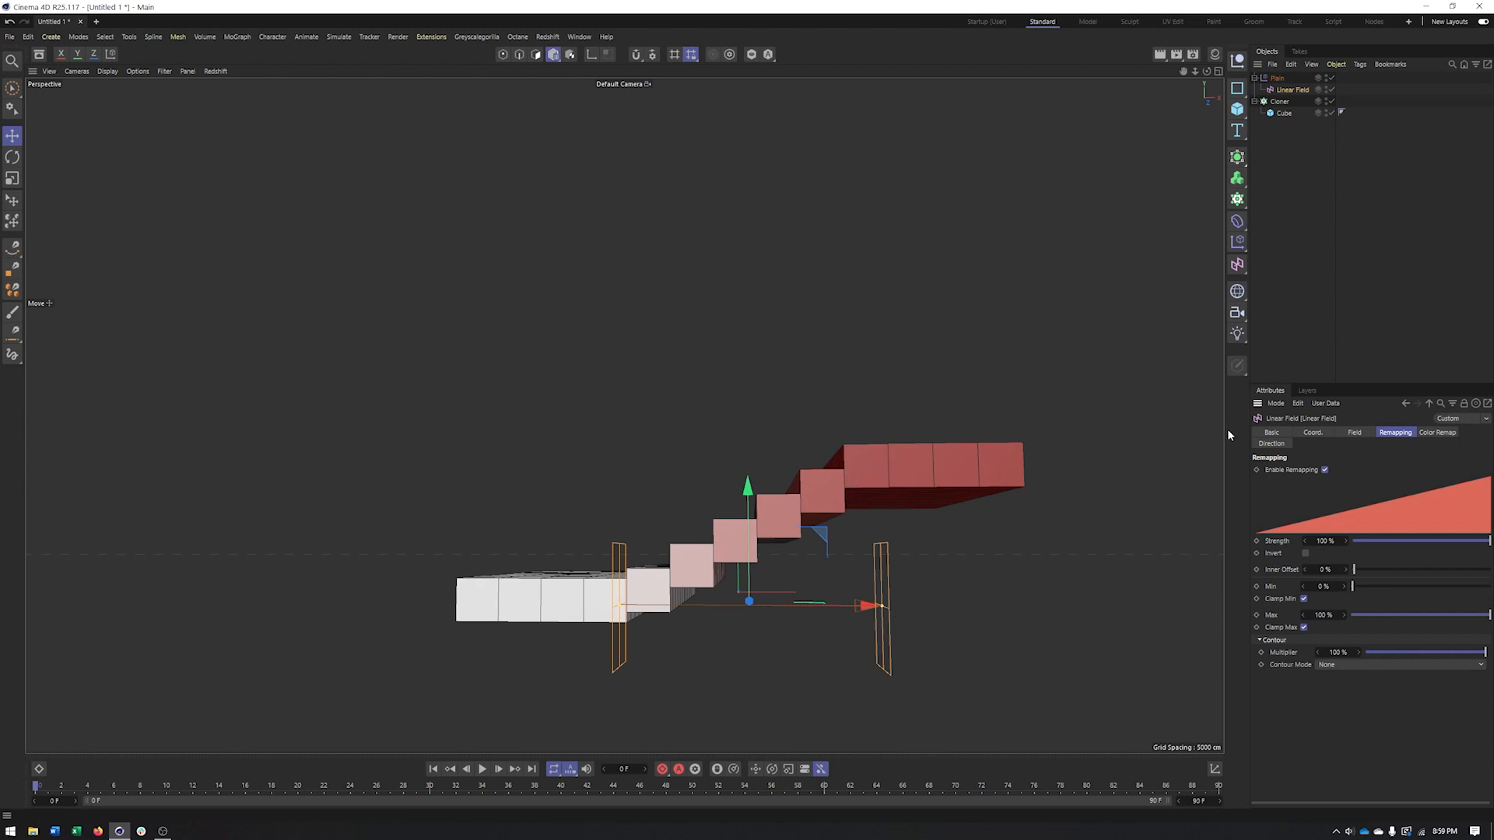
left_click_drag(1248, 421, 1170, 422)
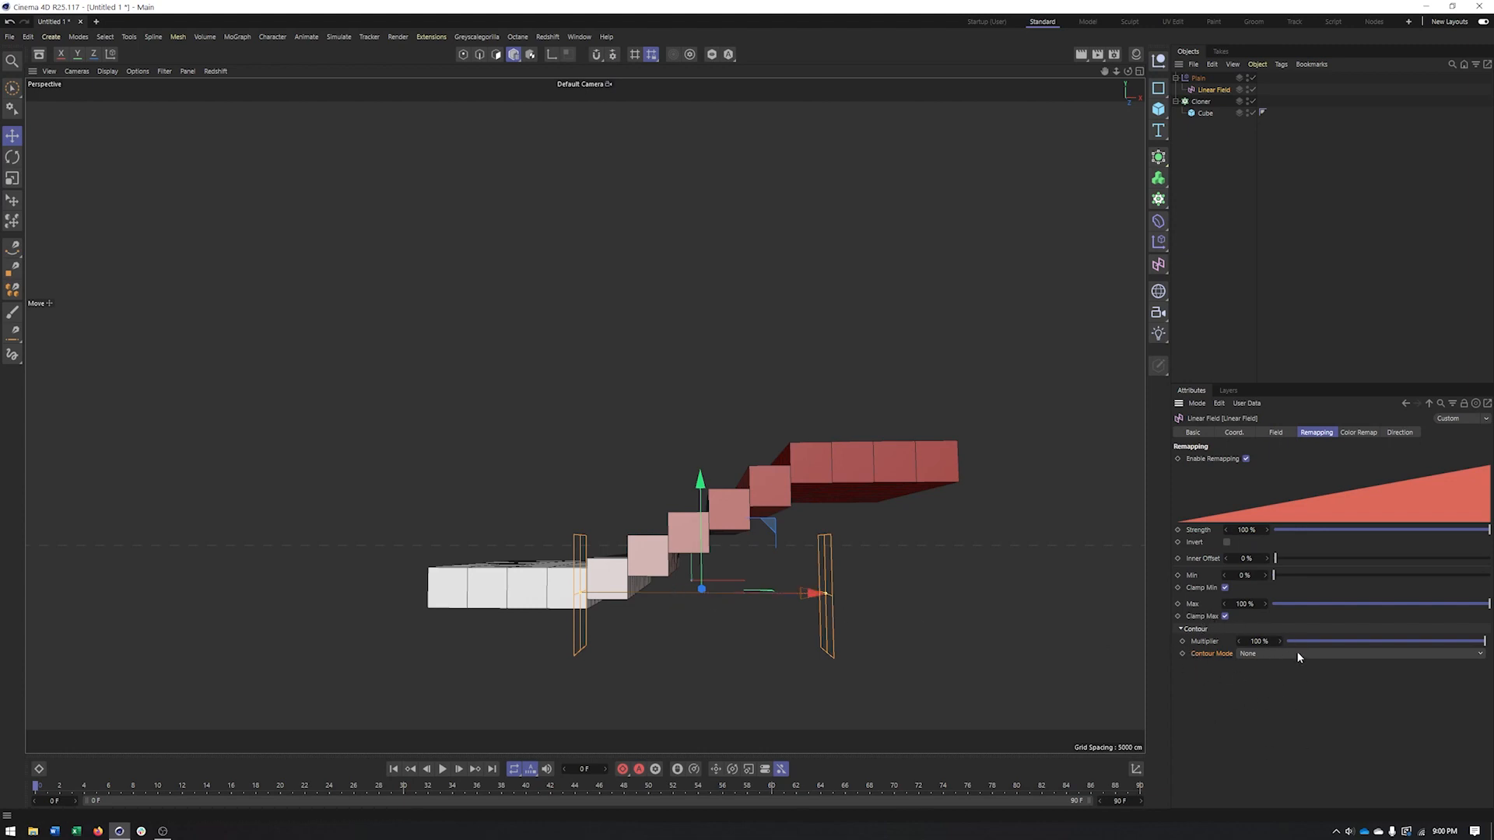
left_click(1264, 655)
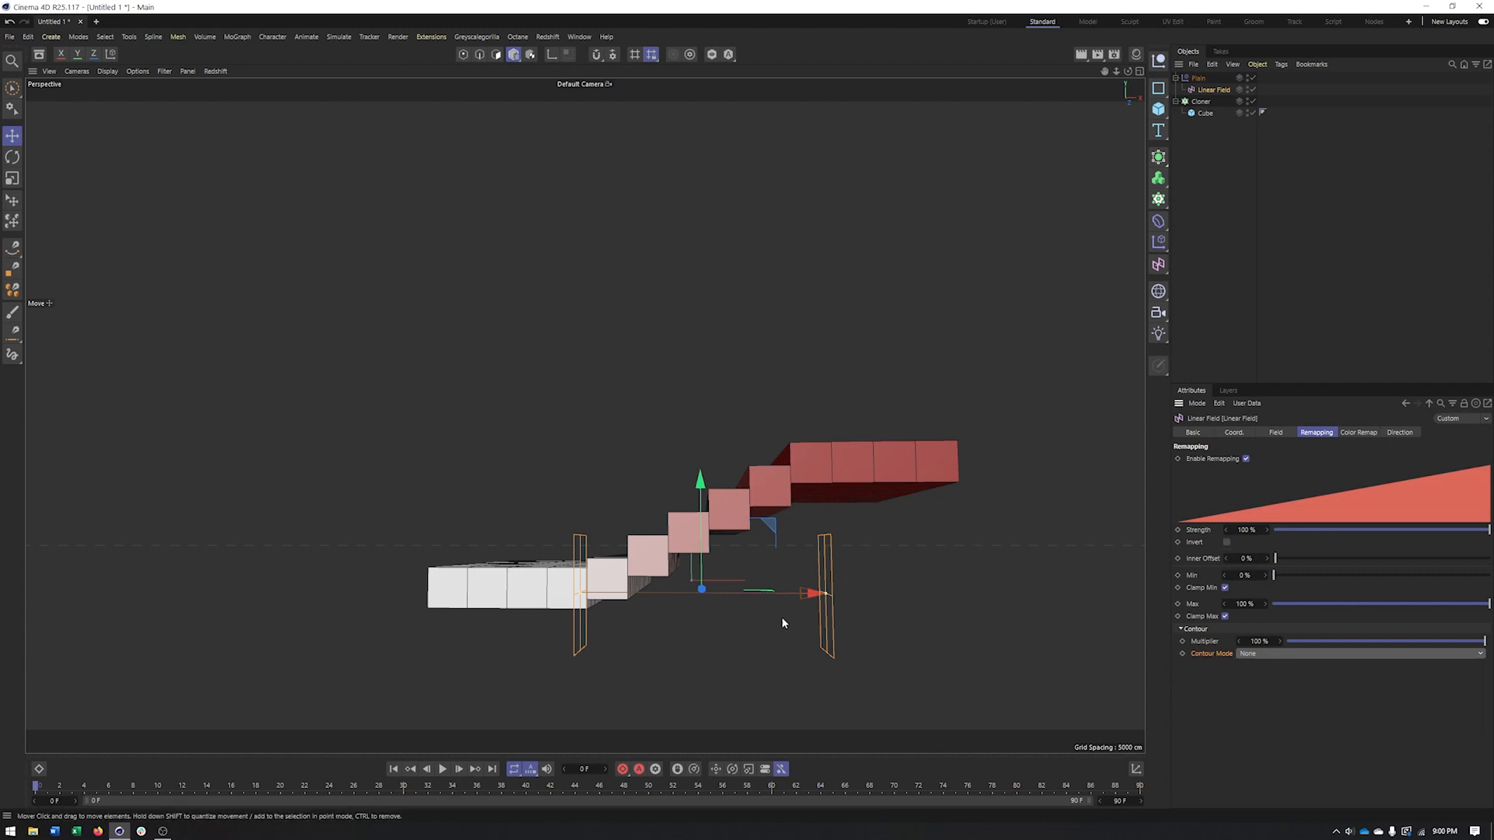
Move the Linear Field along X to about -1868 cm, beyond the grid's edge, and keyframe its X position at frame 0
left_click_drag(809, 597, 407, 646)
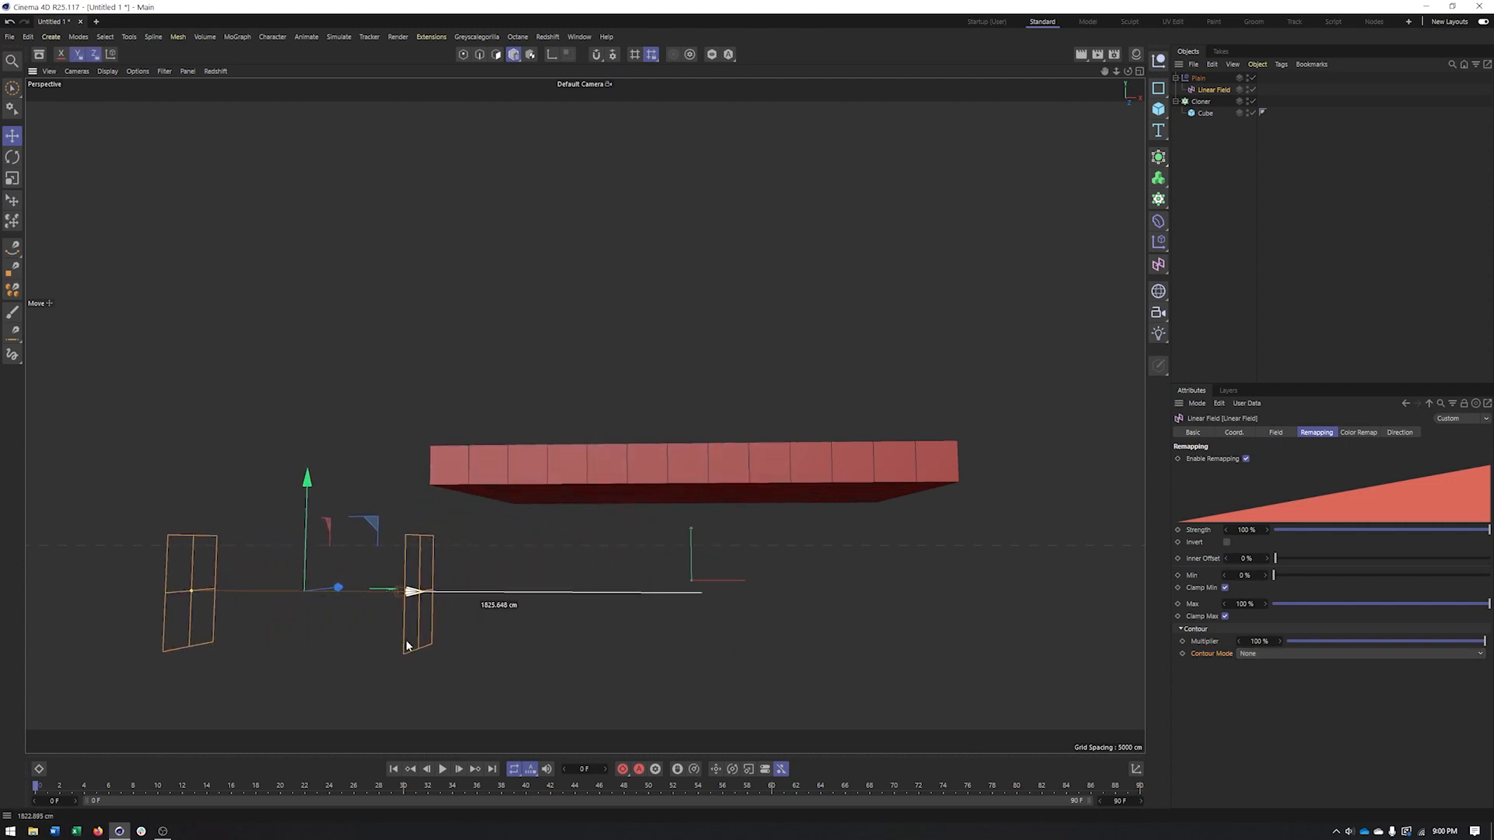
middle_click_drag(467, 643, 491, 644, "alt")
left_click_drag(492, 643, 470, 589, "alt")
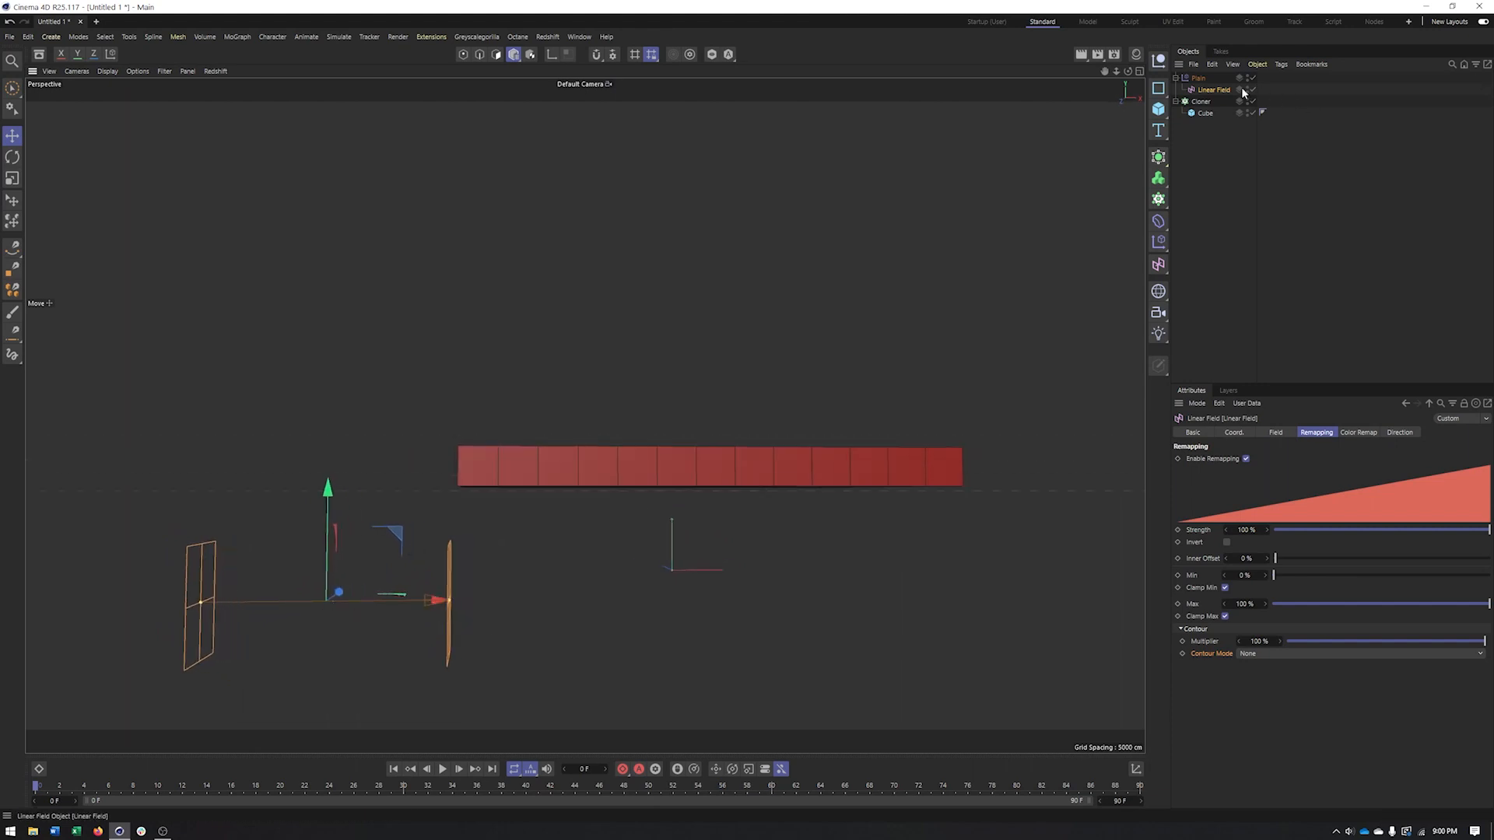
left_click(1234, 432)
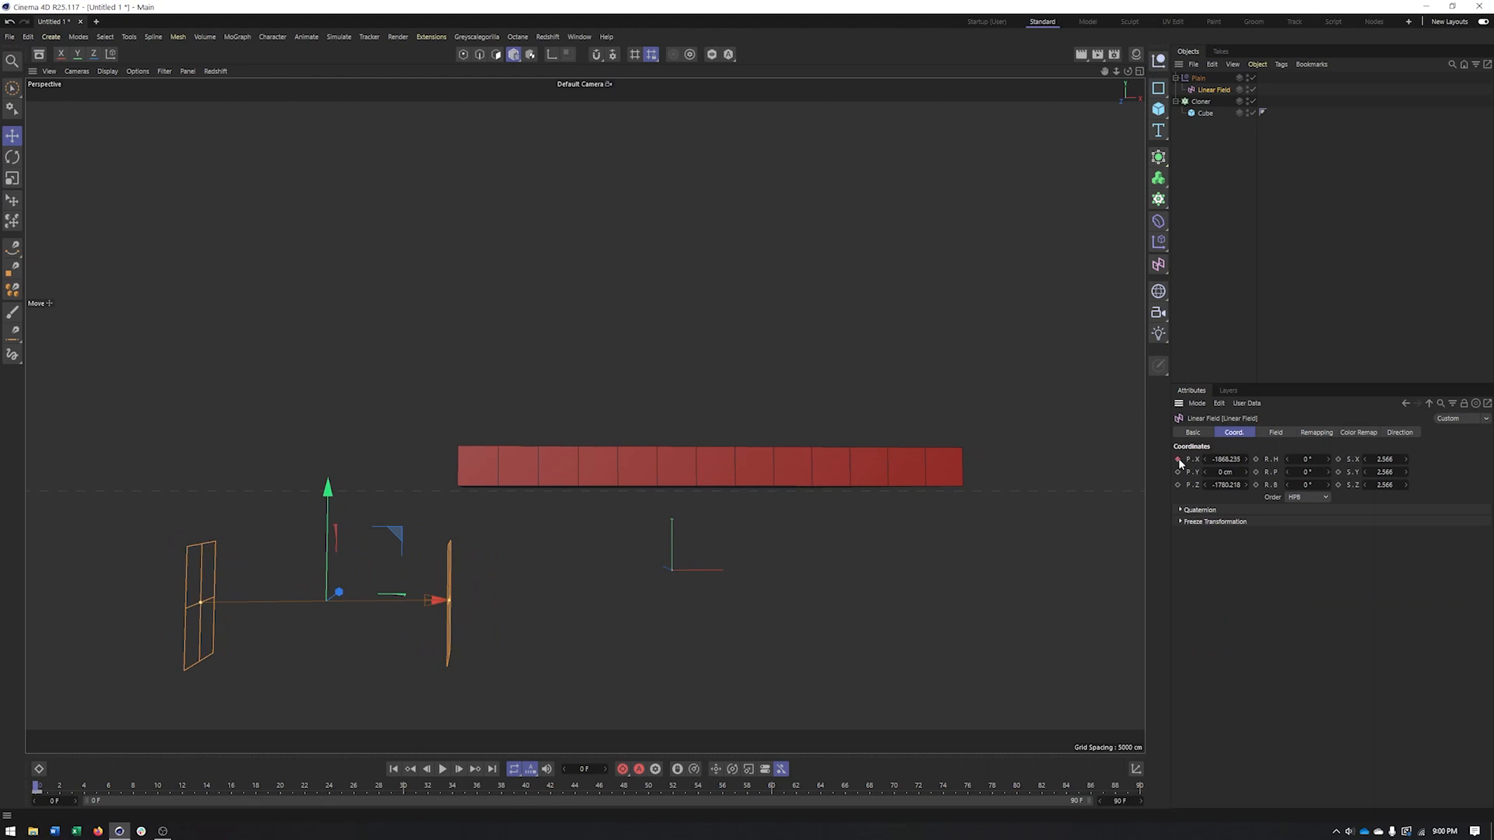
At frame 50, move the Linear Field along X to about 1804 cm, past the grid's opposite edge, and keyframe its X position
left_click_drag(32, 788, 601, 802)
left_click_drag(377, 600, 1140, 615)
left_click_drag(753, 585, 619, 554, "alt")
left_click_drag(1032, 581, 1048, 581)
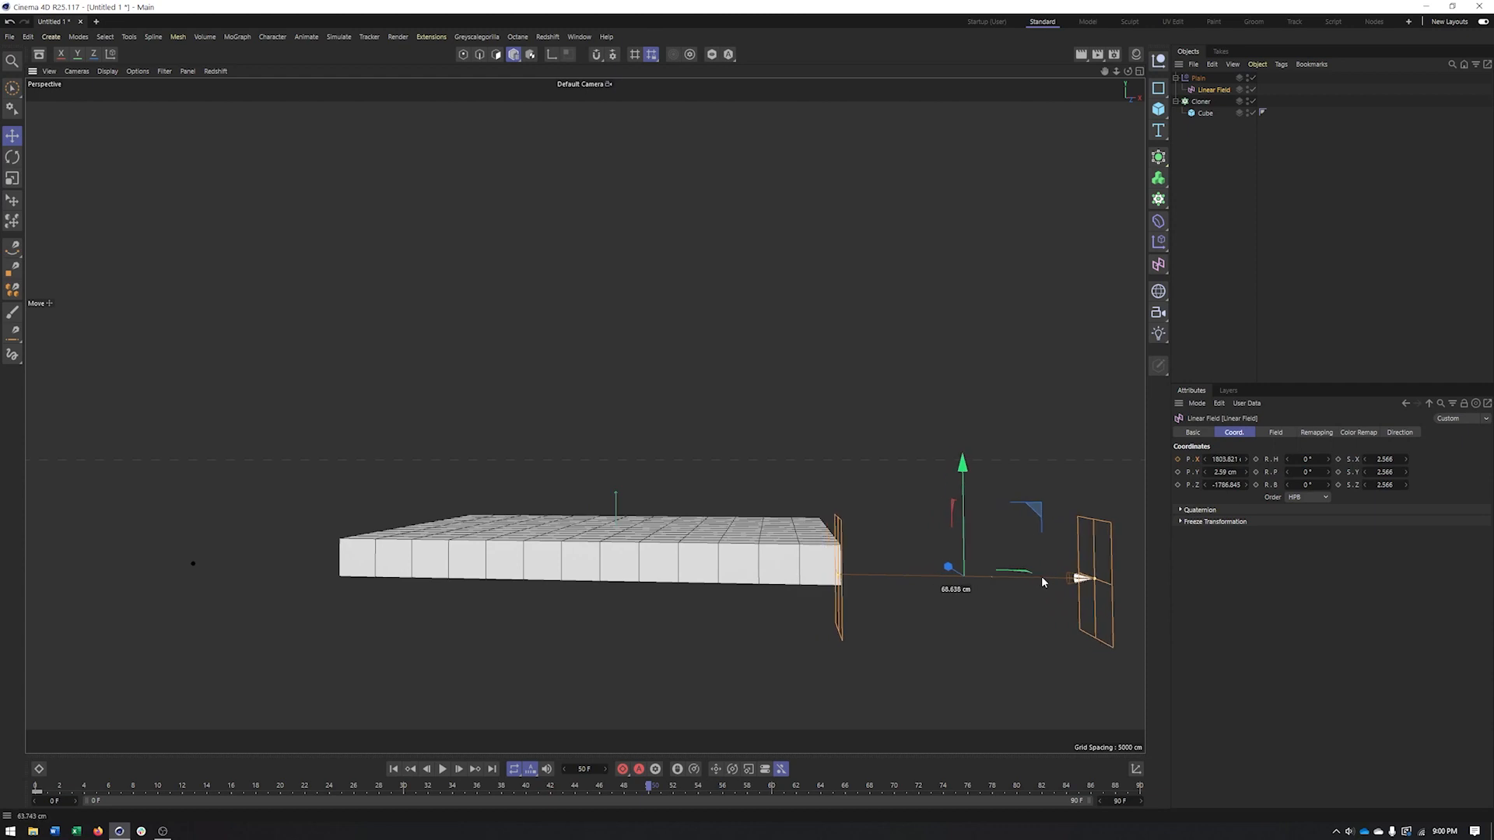
left_click(1178, 459)
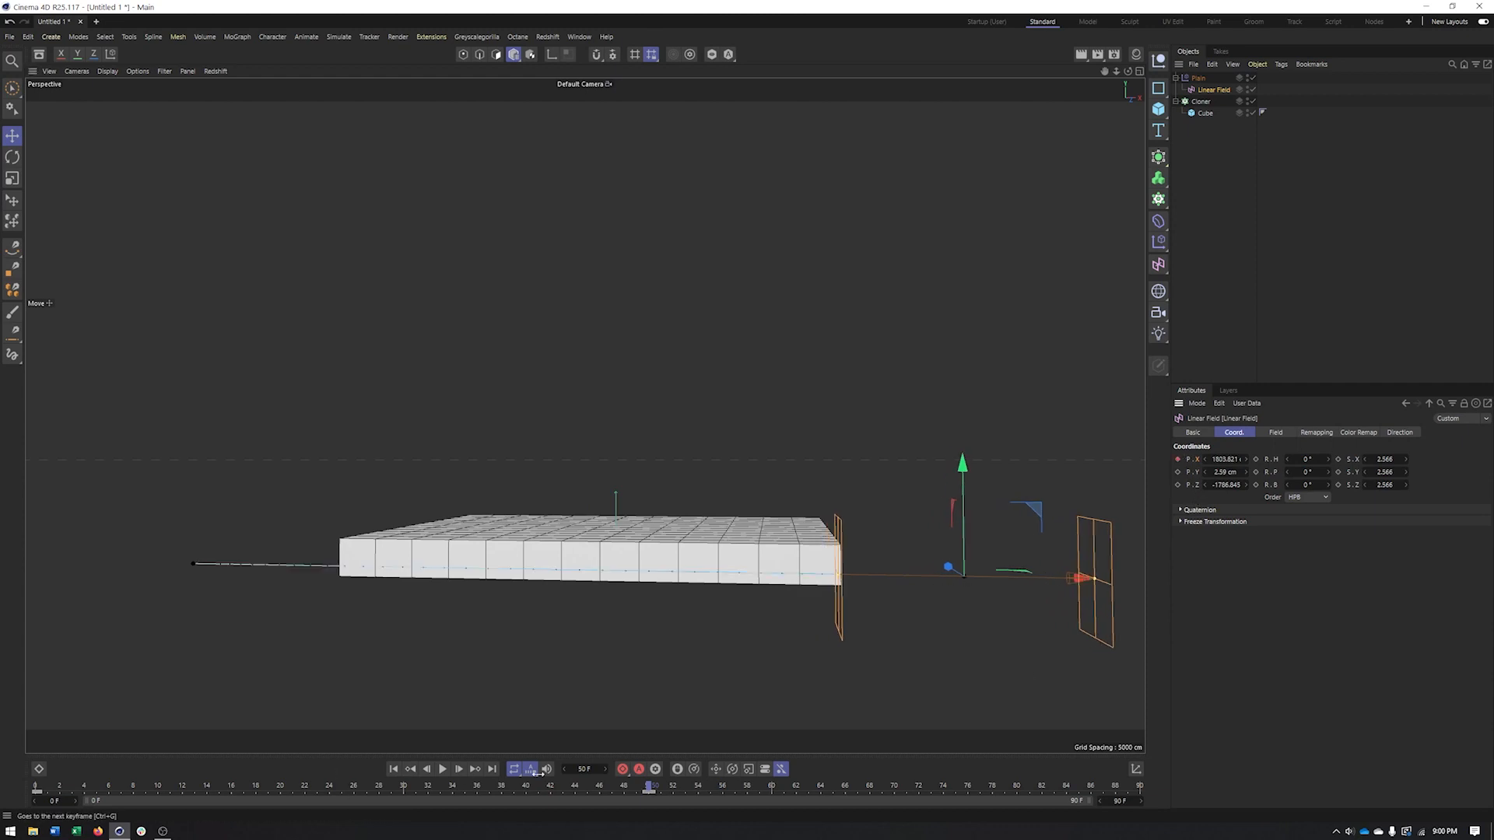
Play and scrub the animation to examine how the moving Linear Field affects the clones, stopping at frame 26
left_click(566, 790)
left_click_drag(567, 791, 286, 802)
left_click_drag(561, 686, 576, 666, "alt")
left_click_drag(278, 787, 73, 795)
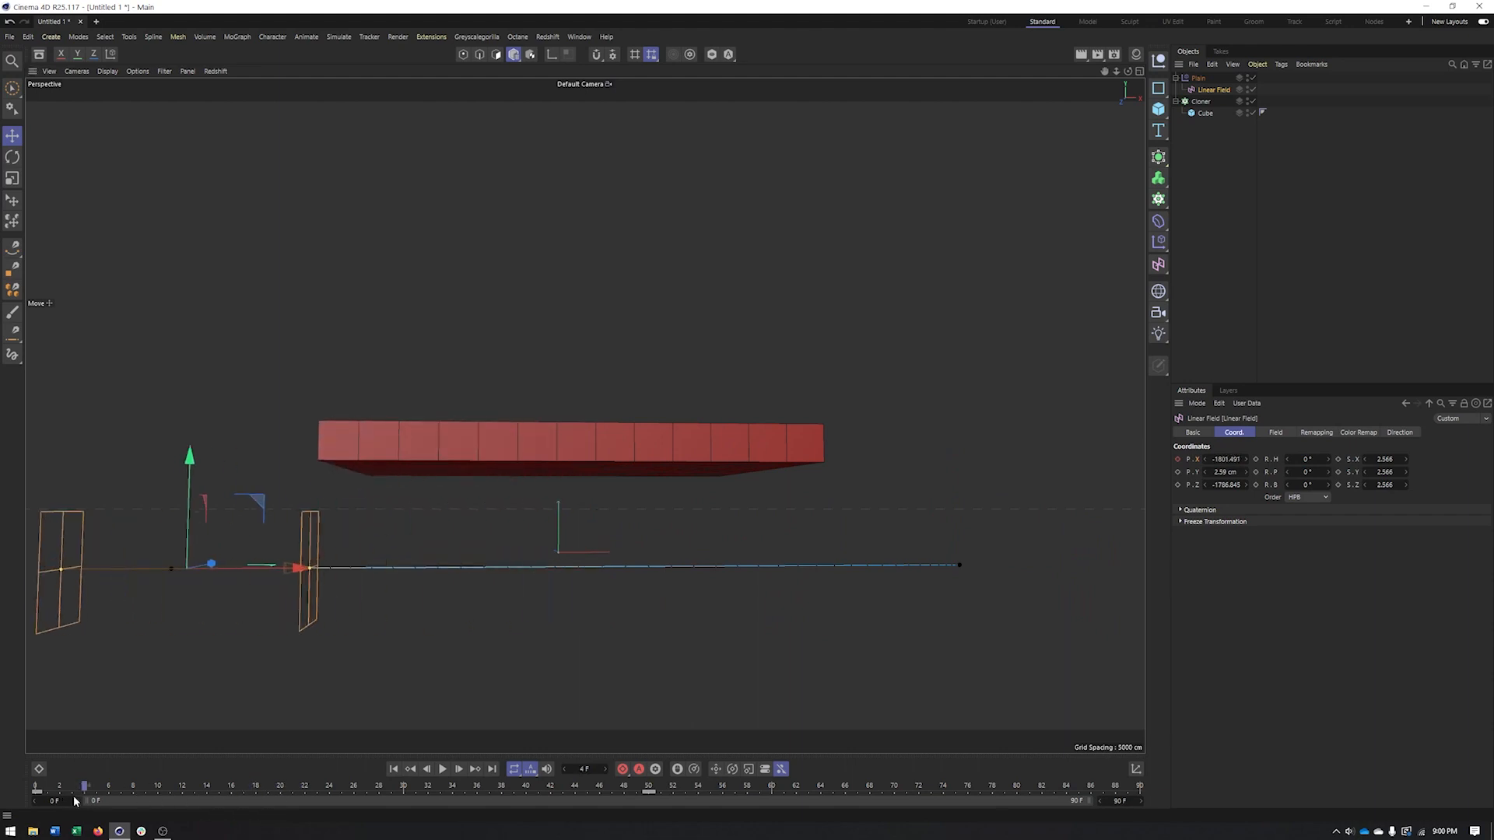
left_click(441, 773)
left_click_drag(529, 786, 626, 797)
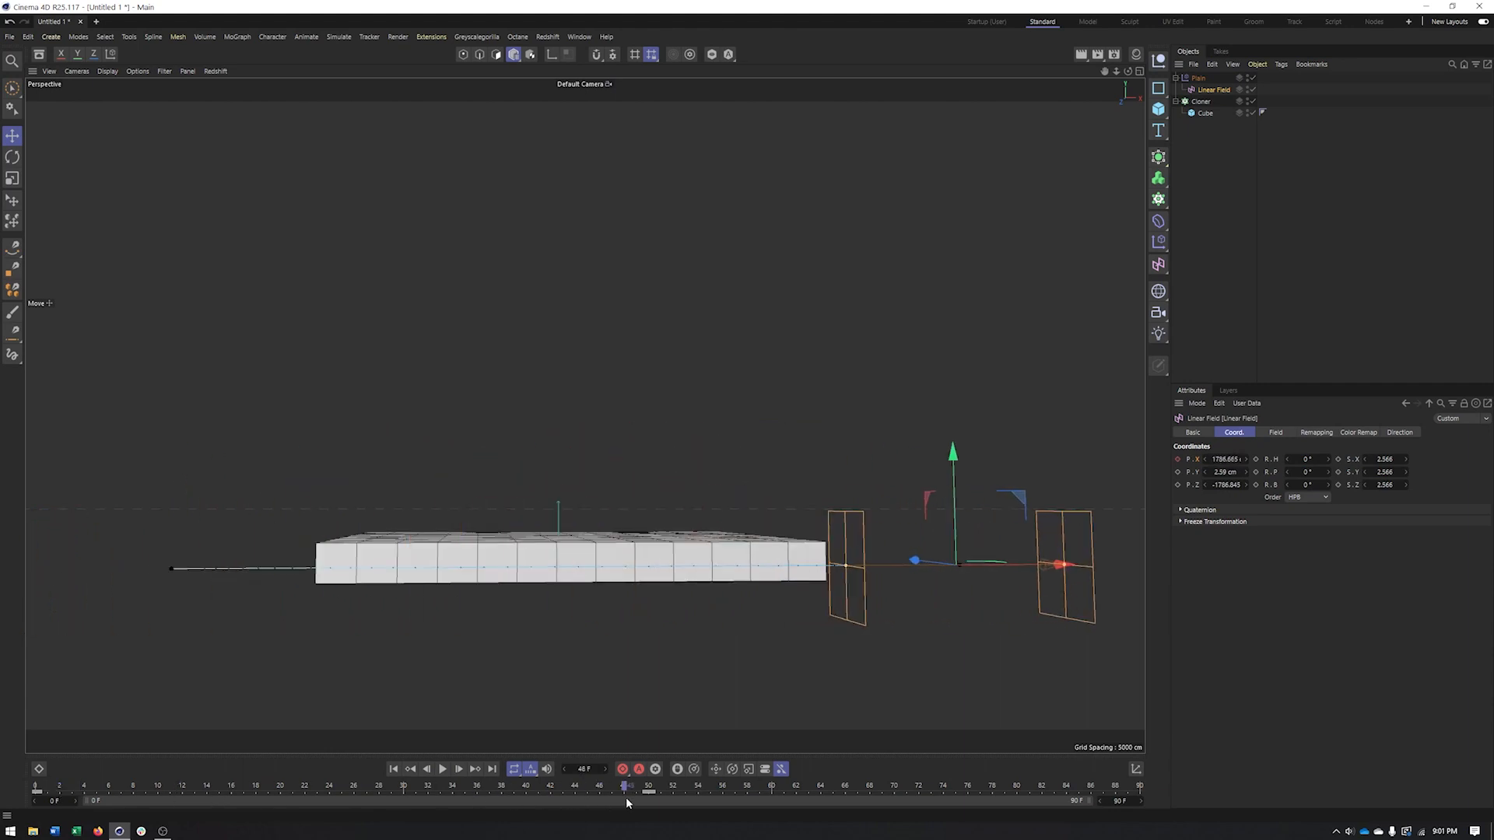
left_click(1196, 79)
left_click_drag(735, 600, 688, 574, "alt")
left_click_drag(611, 796, 355, 791)
Enable Invert in the Linear Field's remapping and inspect the reversed falloff on the clones
left_click(1216, 90)
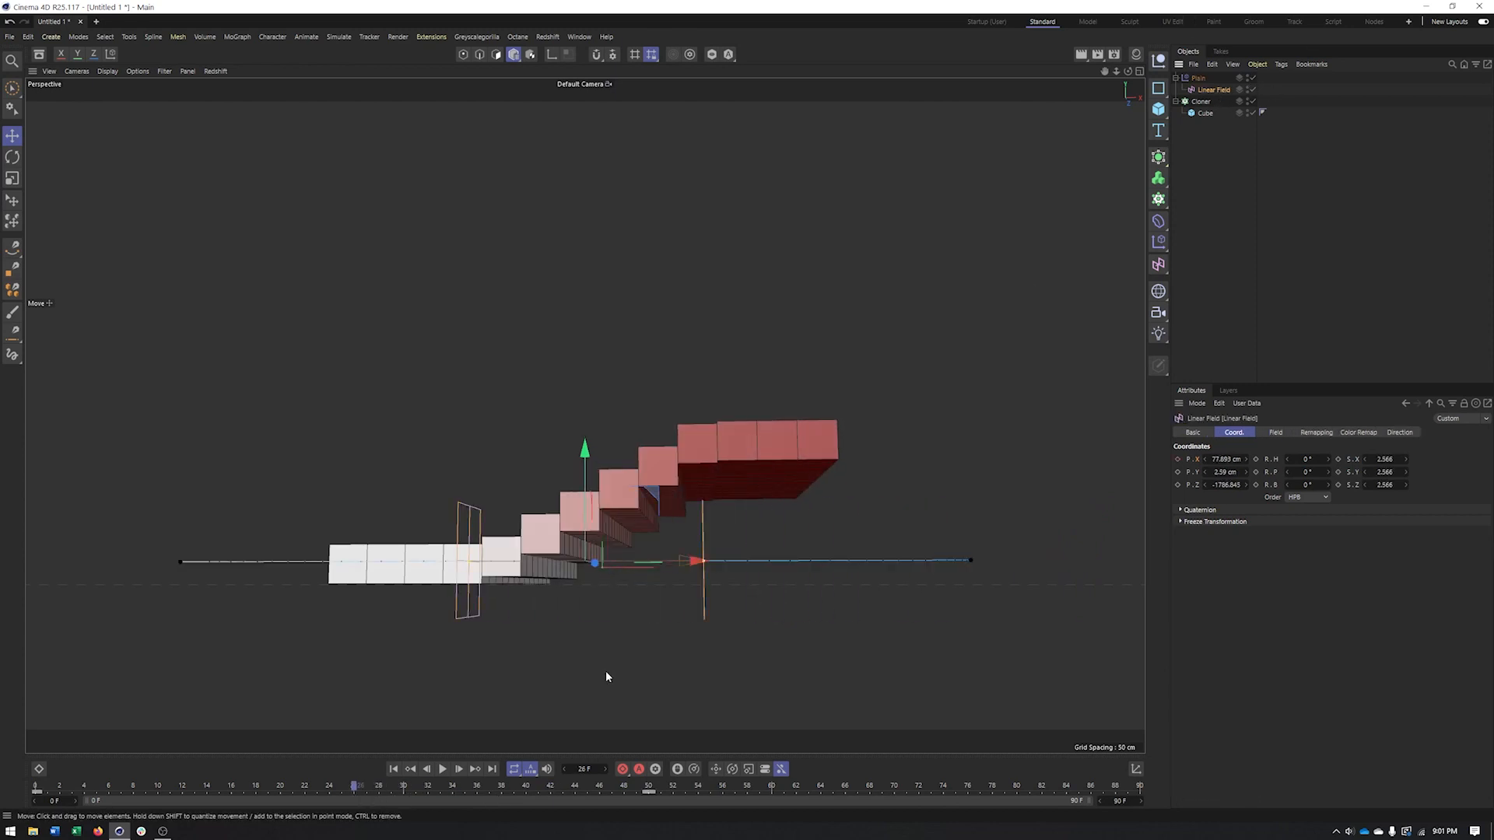
left_click(1317, 432)
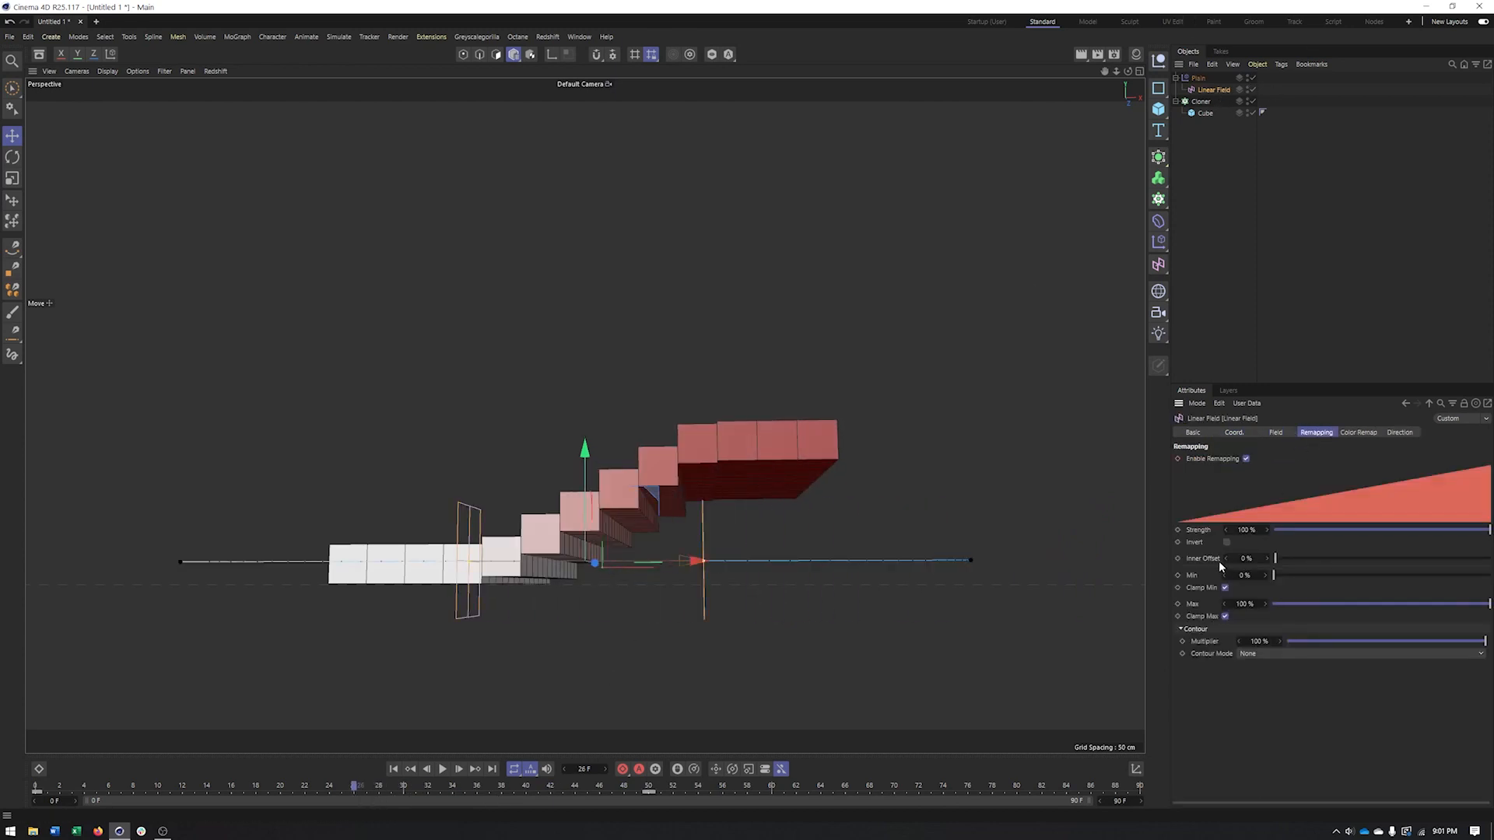
left_click(1228, 542)
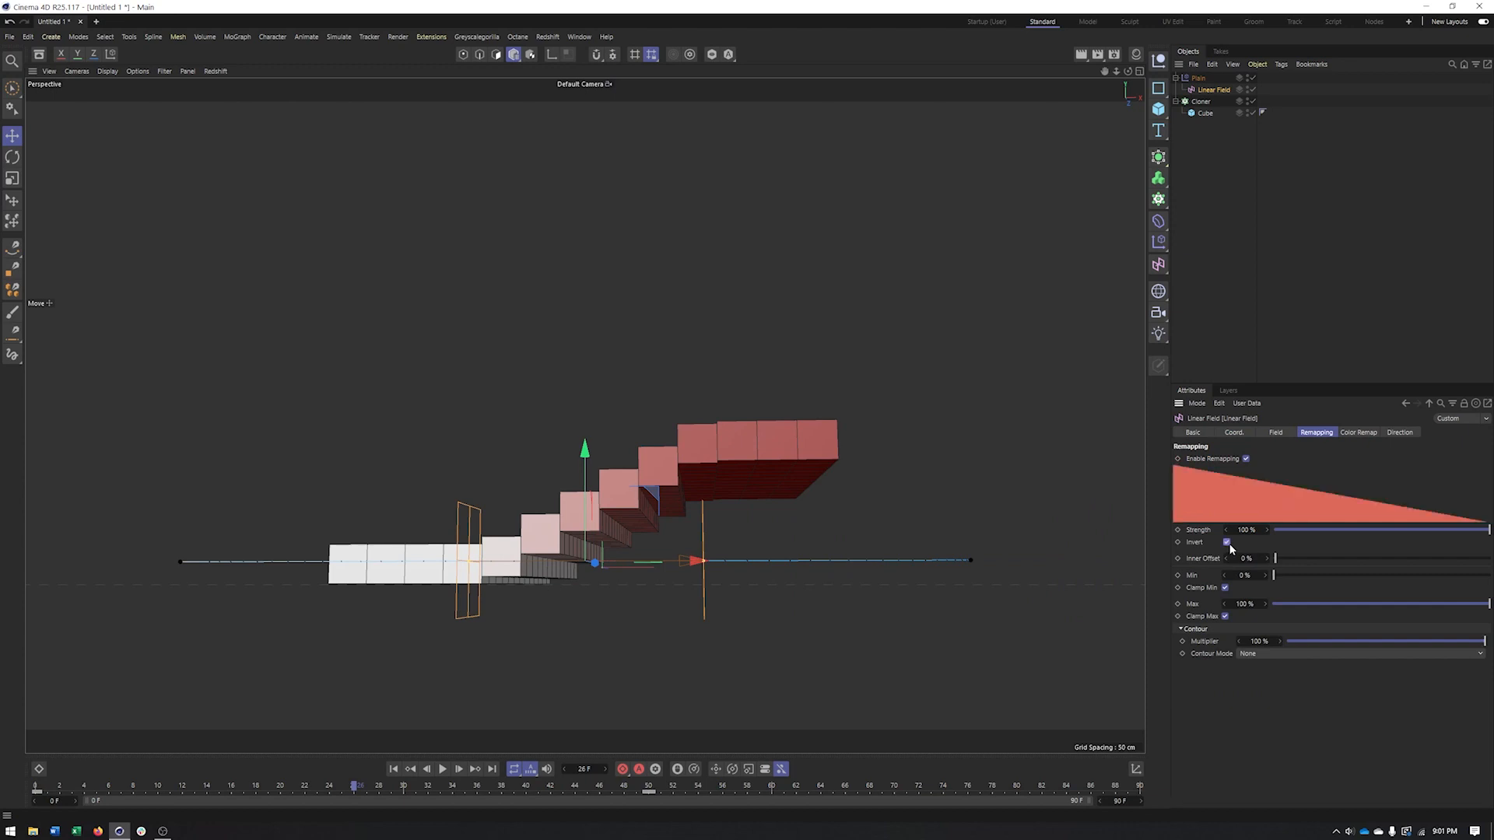
left_click_drag(693, 523, 688, 547, "alt")
middle_click_drag(689, 547, 712, 531, "alt")
left_click_drag(575, 551, 572, 538, "alt")
mouse_move(350, 791)
left_mouse_down()
mouse_move(129, 792)
mouse_move(440, 791)
mouse_move(562, 815)
mouse_move(319, 809)
mouse_move(355, 810)
left_mouse_up()
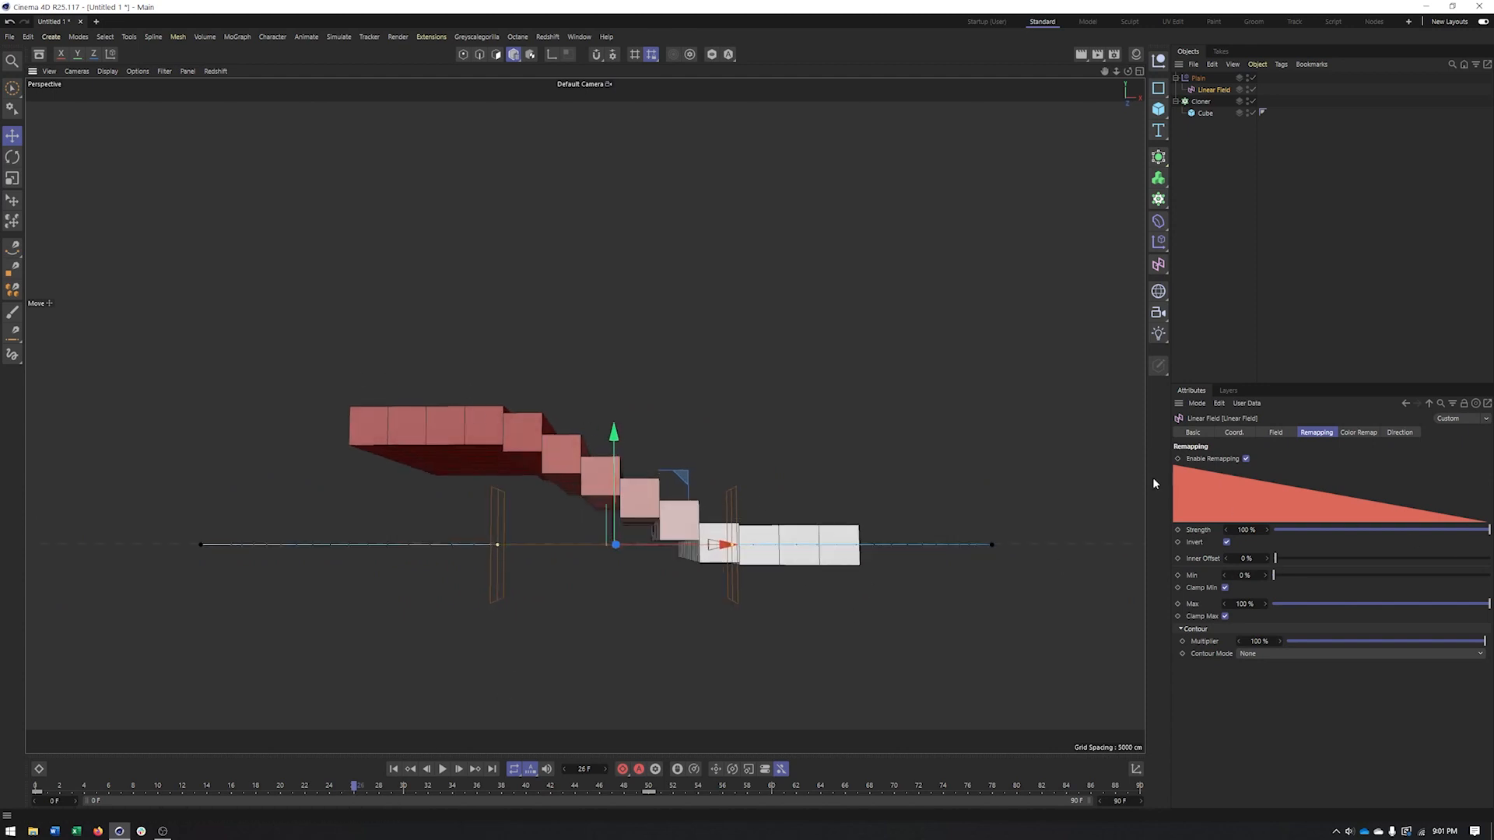
Set the Linear Field's contour mode to Quadratic and try Curve values of -54% and 73%
left_click_drag(613, 536, 610, 536)
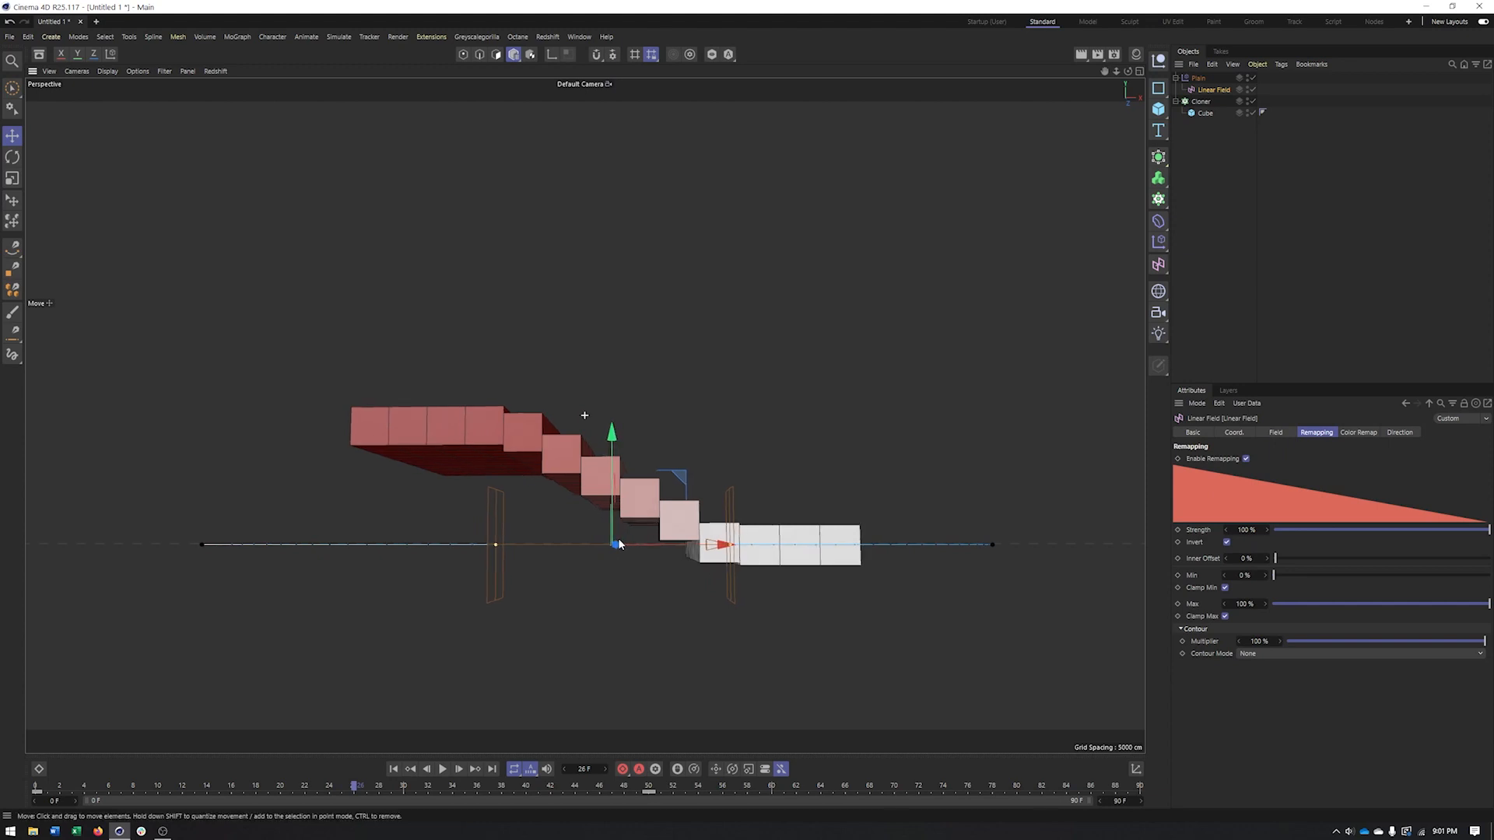
left_click(1258, 657)
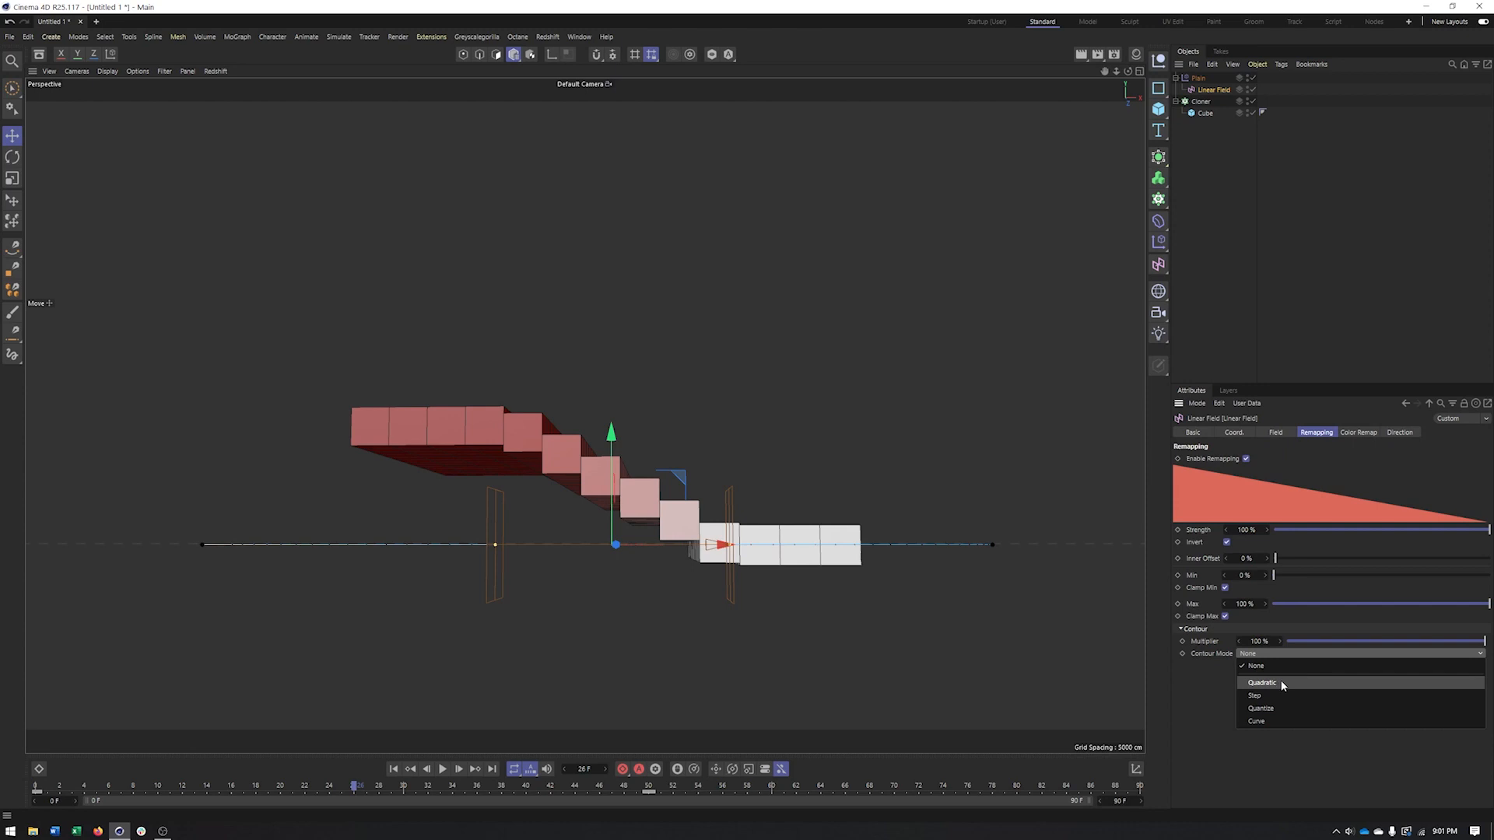
left_click(1279, 682)
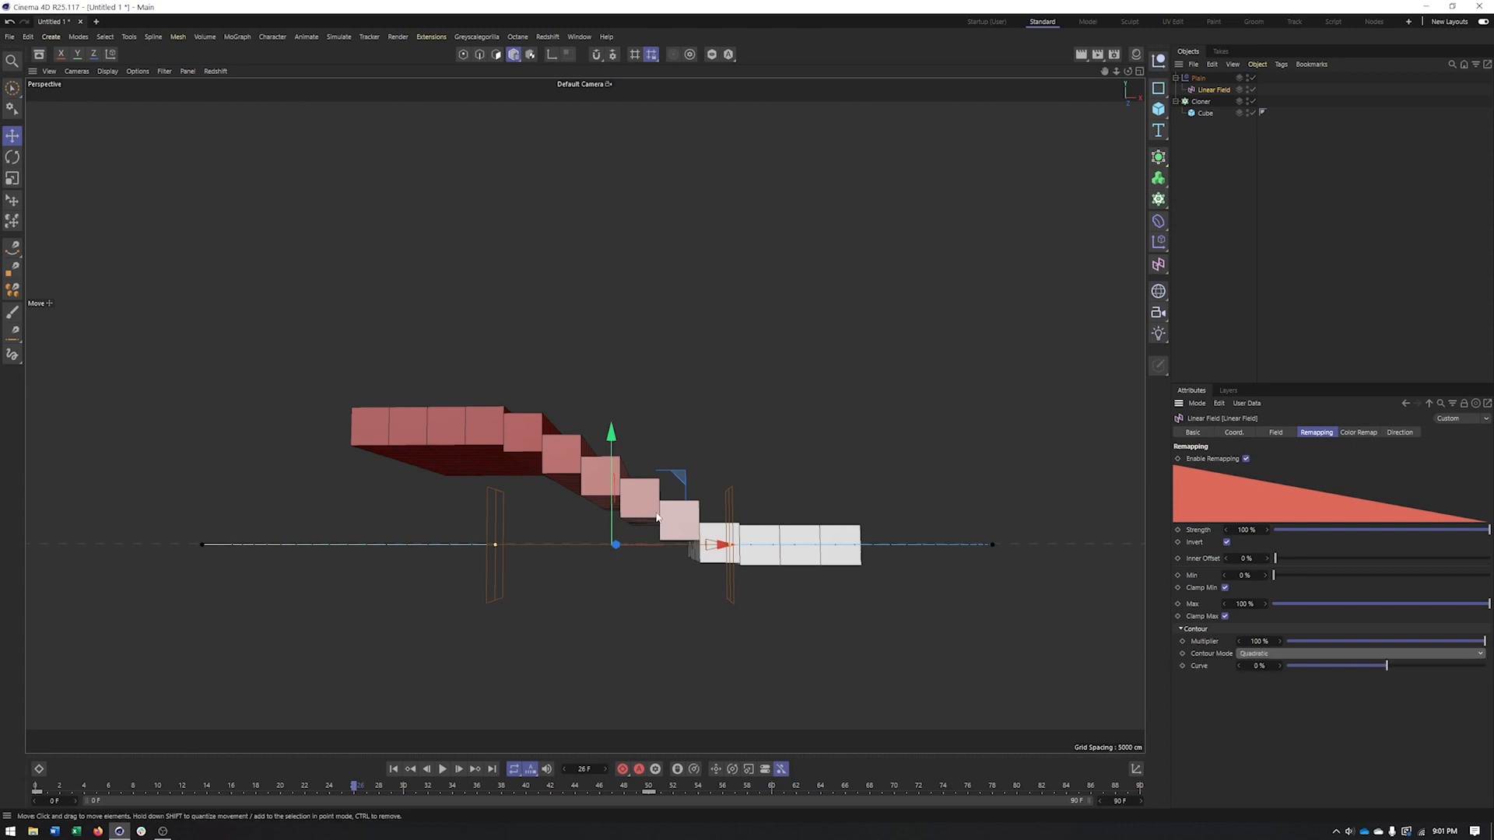
left_click_drag(643, 528, 640, 523, "alt")
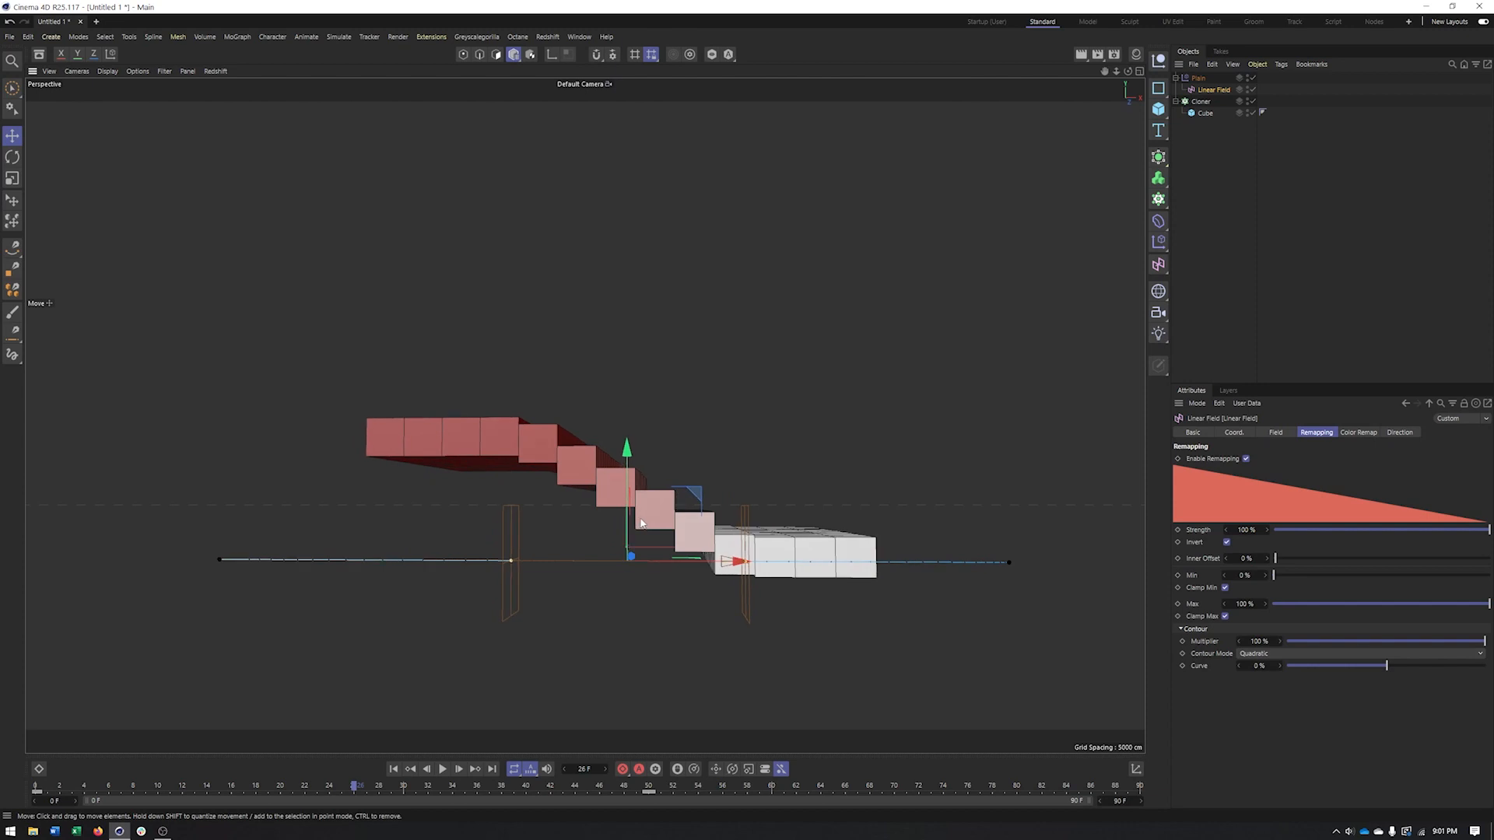
left_click_drag(936, 594, 938, 590, "alt")
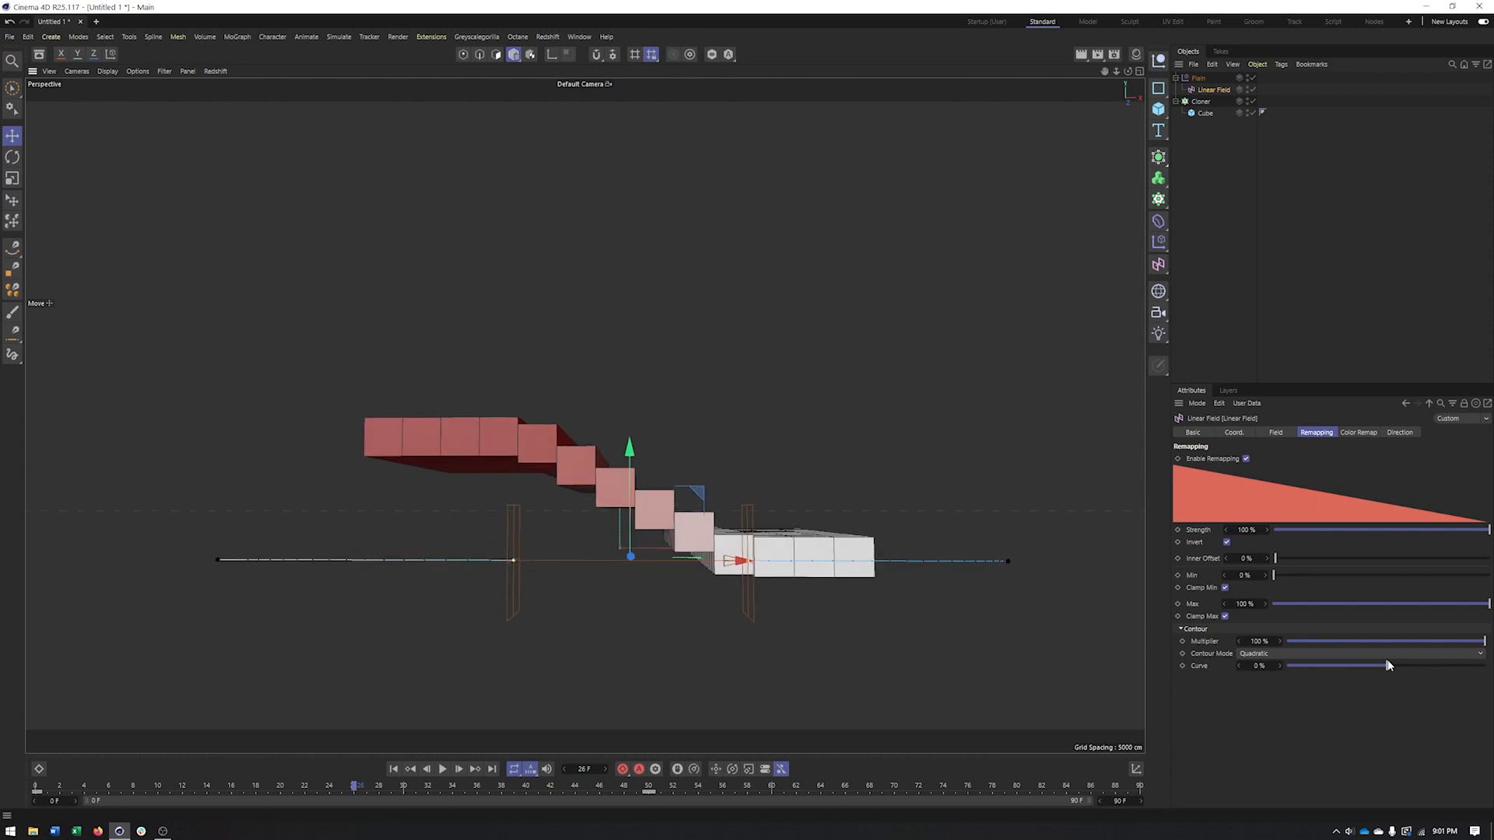
left_click_drag(1386, 665, 1333, 668)
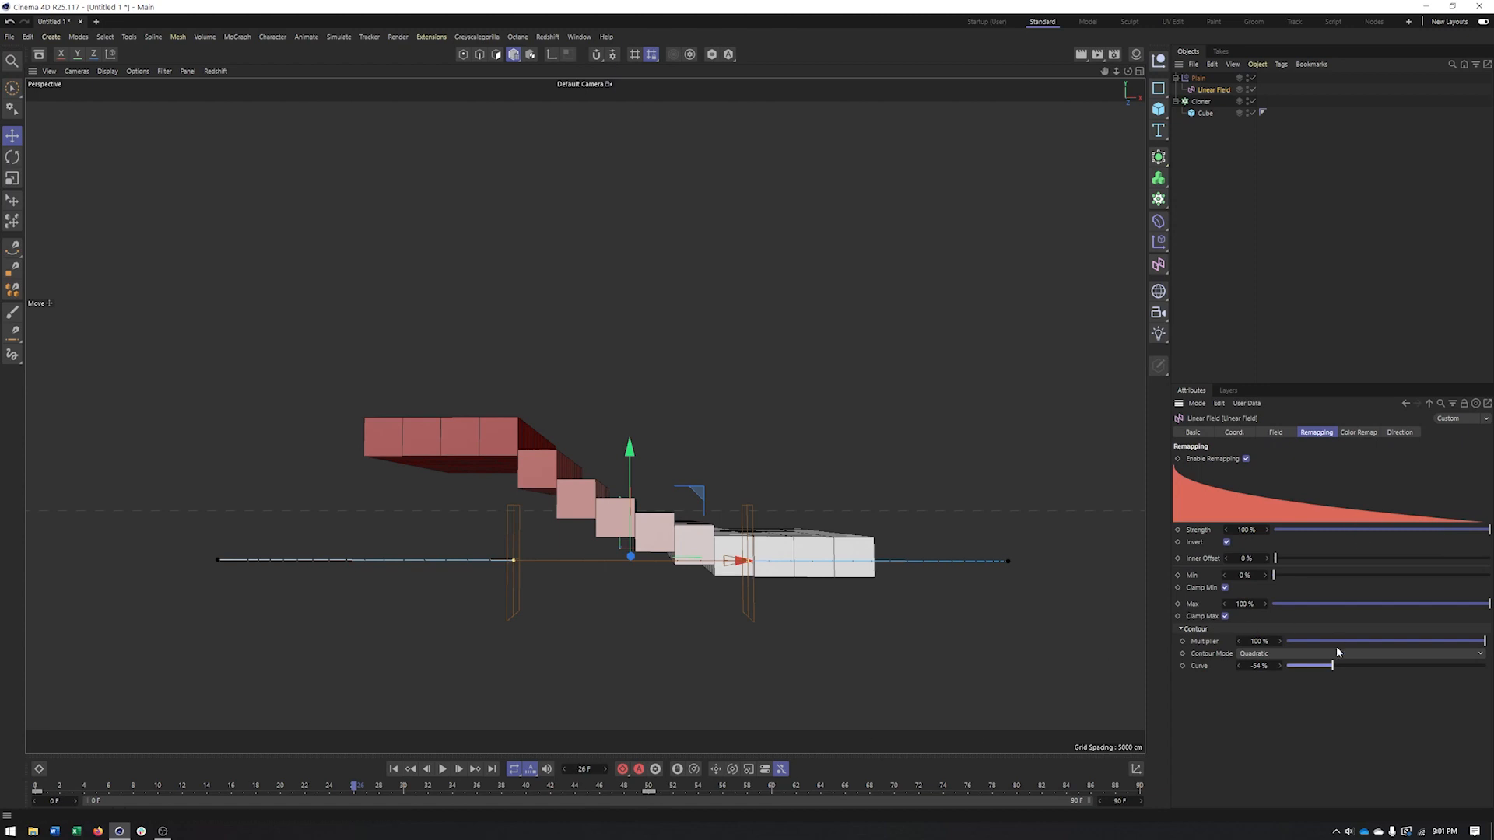
left_click_drag(1336, 667, 1461, 666)
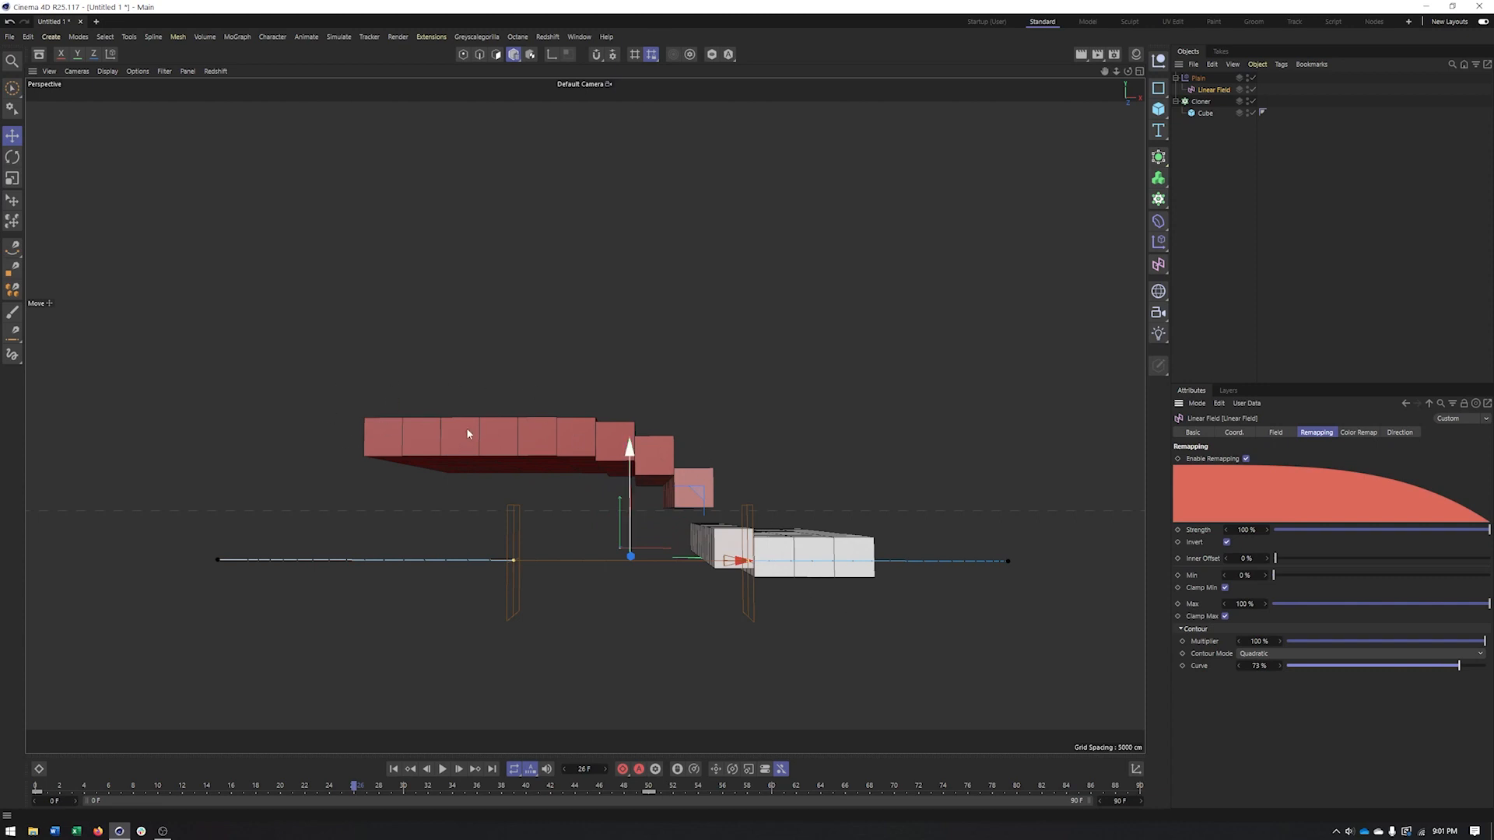
Play the animation from the first frame while trying quadratic Curve values of -54% and 49%
mouse_move(658, 514)
middle_mouse_down("alt")
mouse_move(660, 485)
mouse_move(651, 511)
middle_mouse_up("alt")
left_click(392, 770)
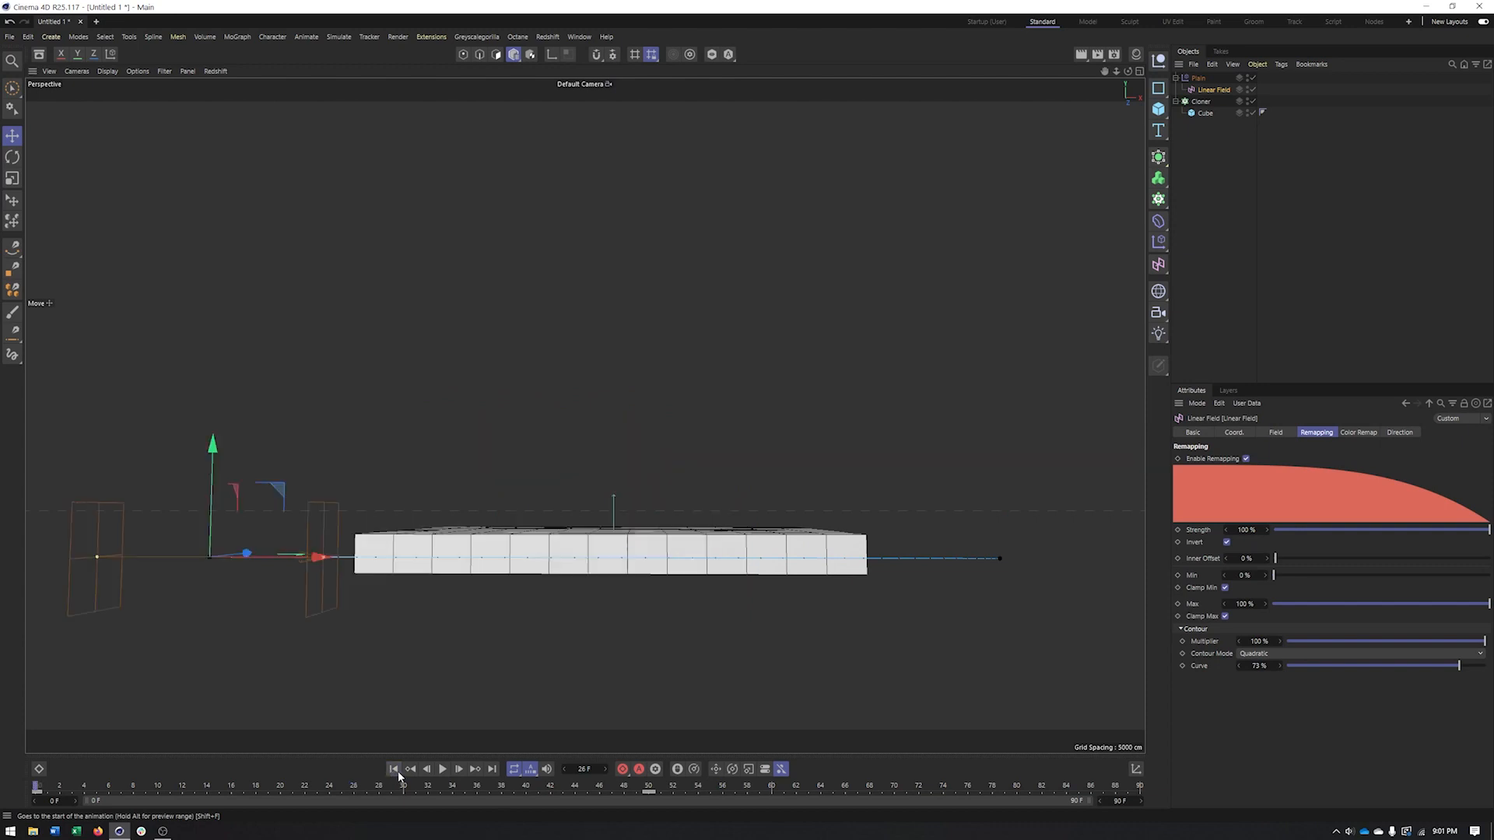
left_click(442, 770)
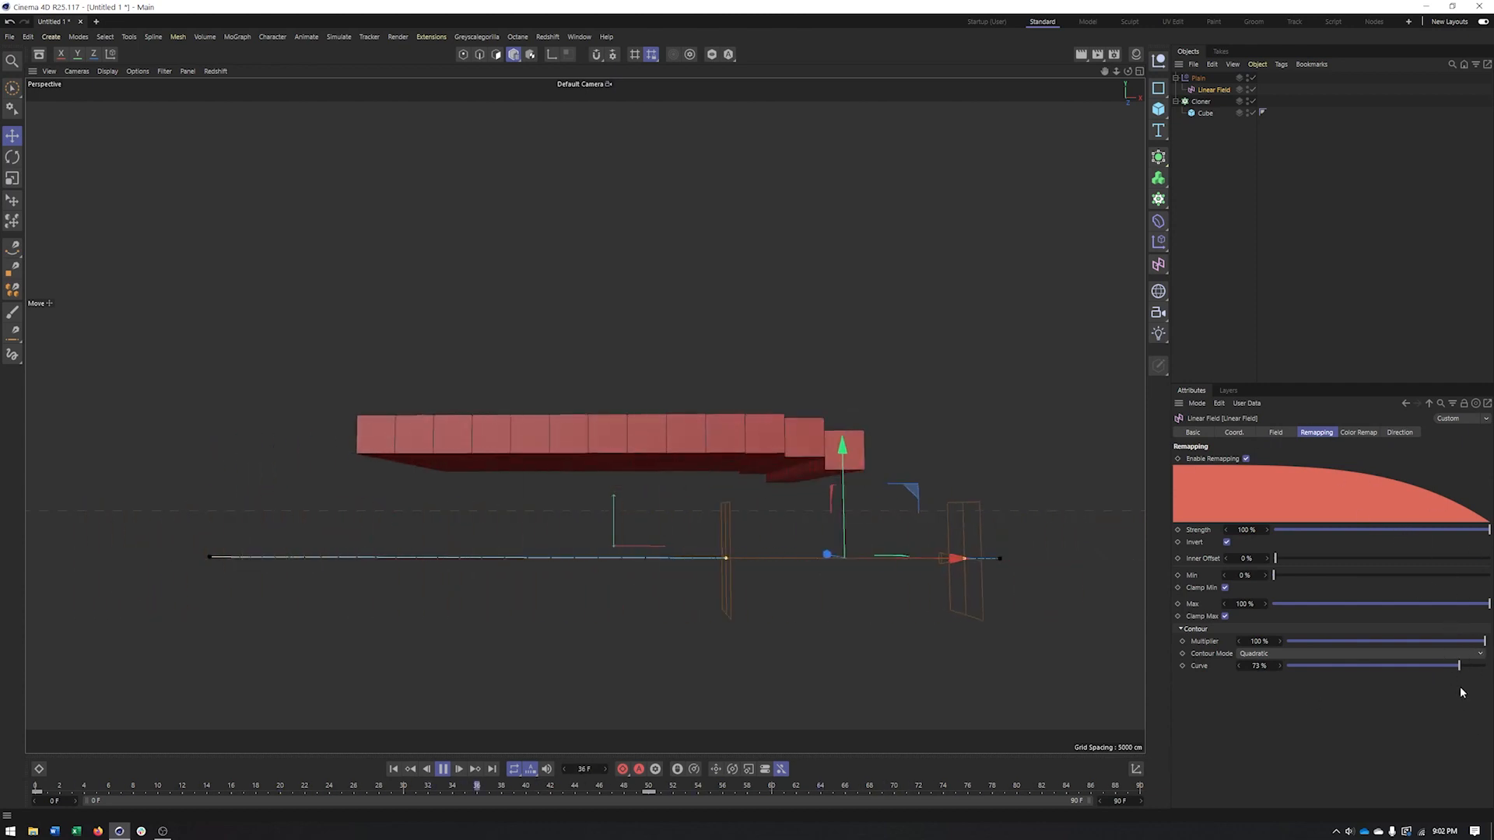
left_click_drag(1458, 676, 1313, 671)
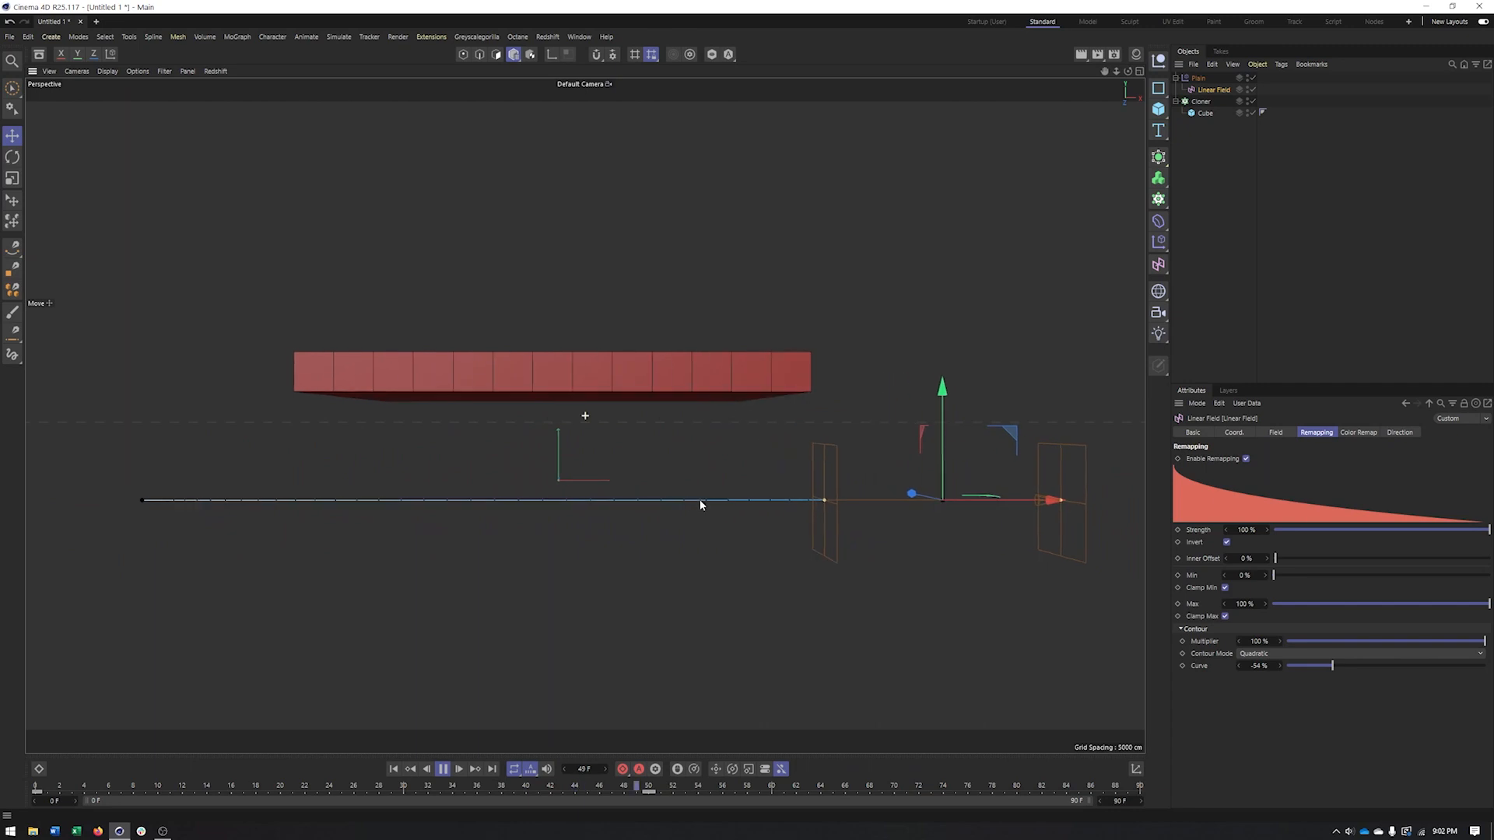
left_click(1269, 655)
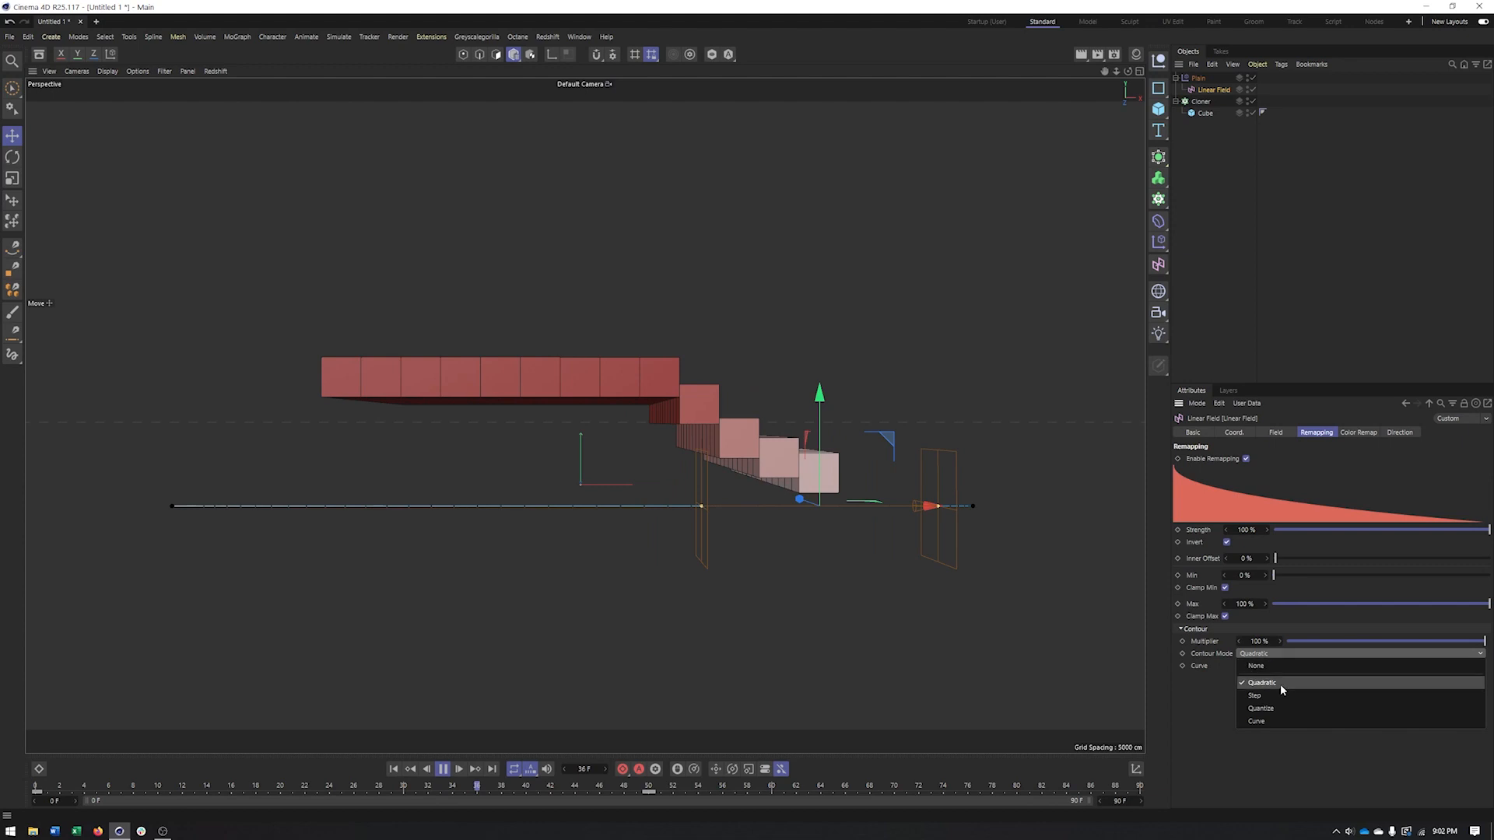
left_click(1281, 684)
mouse_move(1423, 690)
left_mouse_down()
mouse_move(1477, 689)
mouse_move(1340, 683)
mouse_move(1323, 666)
mouse_move(1435, 680)
left_mouse_up()
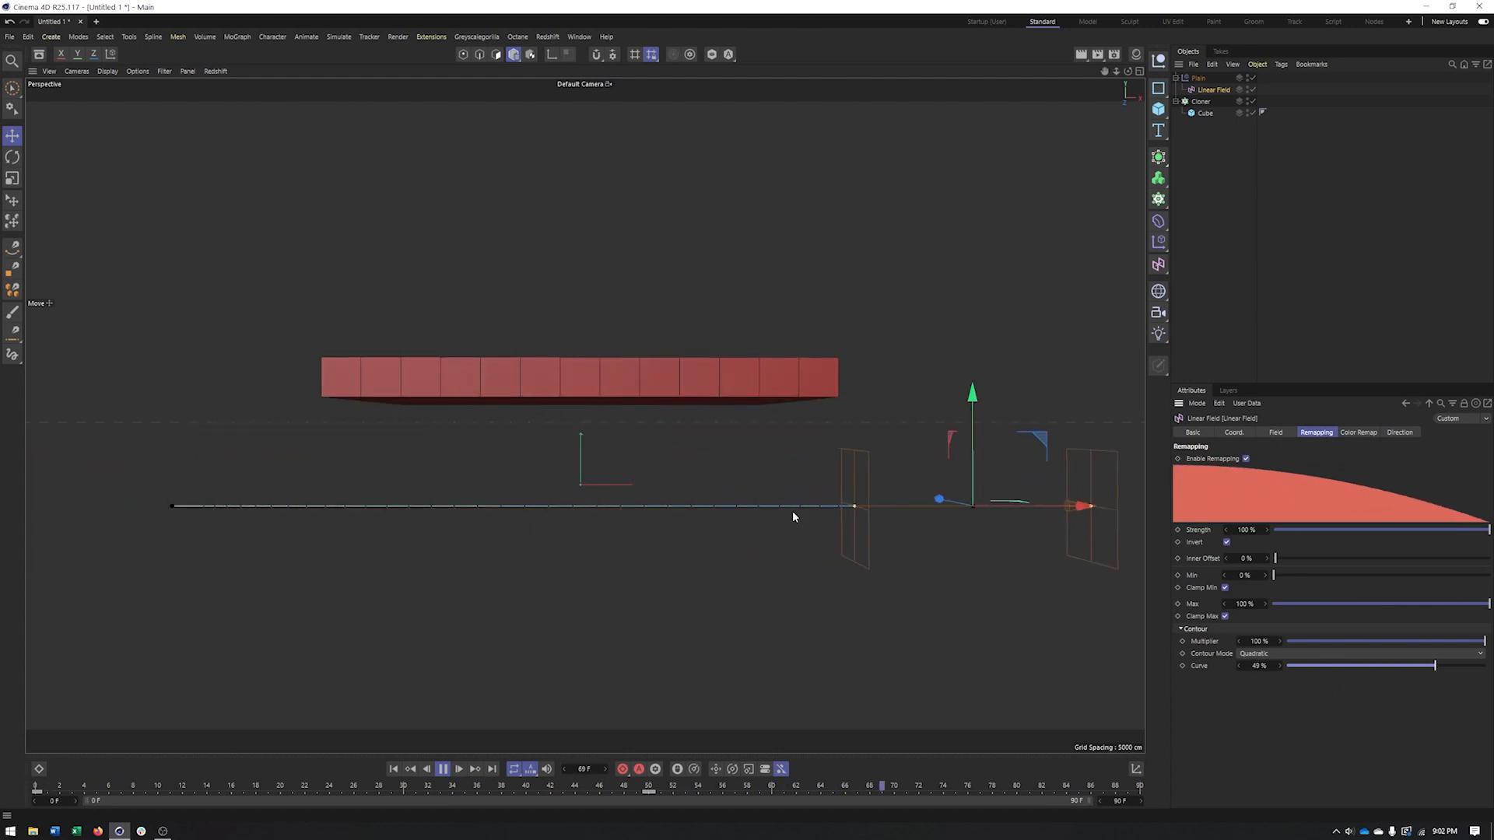
Switch the Linear Field's contour mode to Step and raise Steps one at a time to 6 during playback
left_click(1305, 654)
left_click(1298, 697)
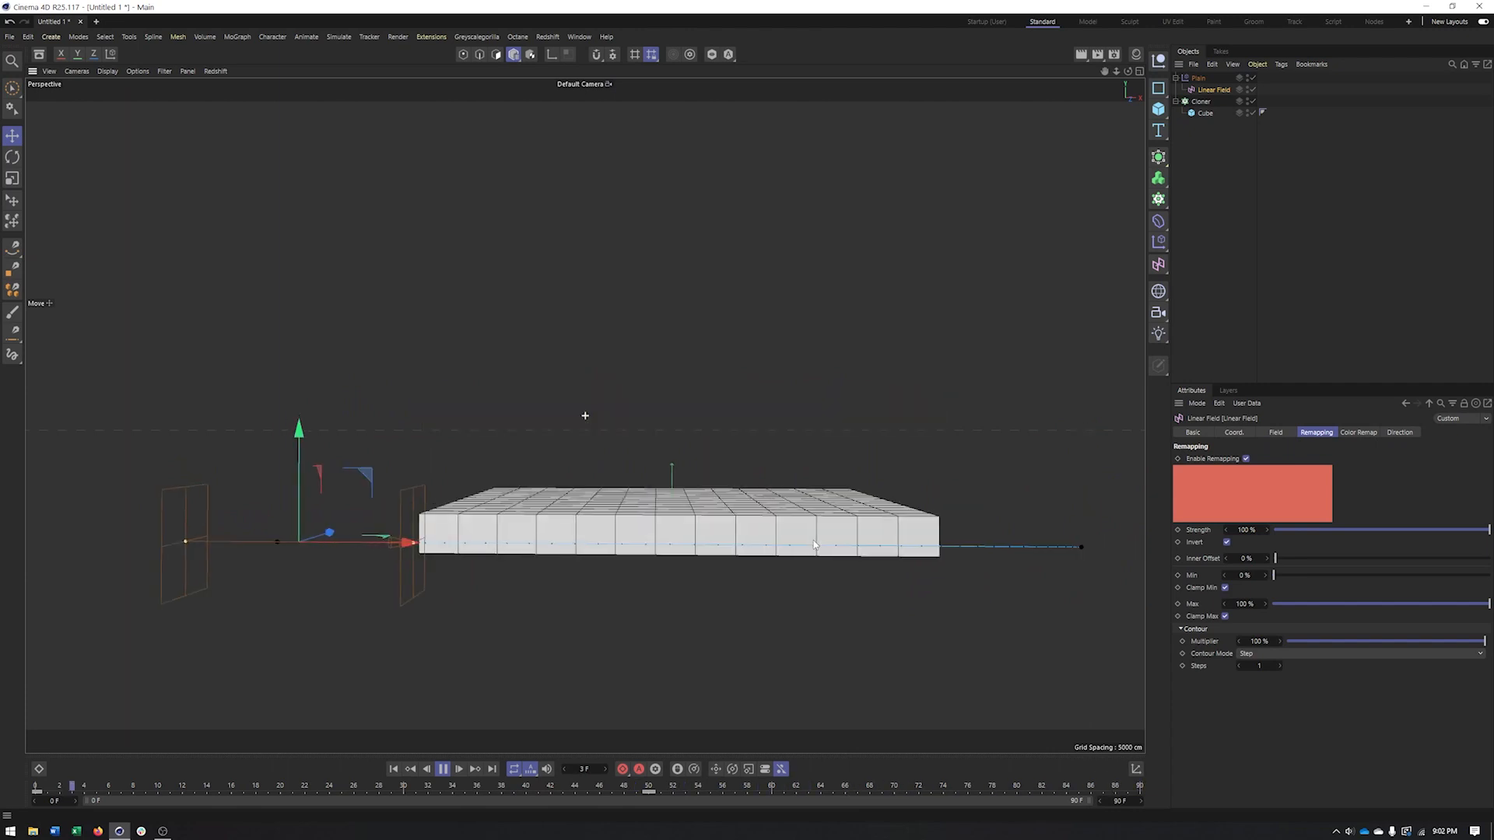
left_click(1279, 666)
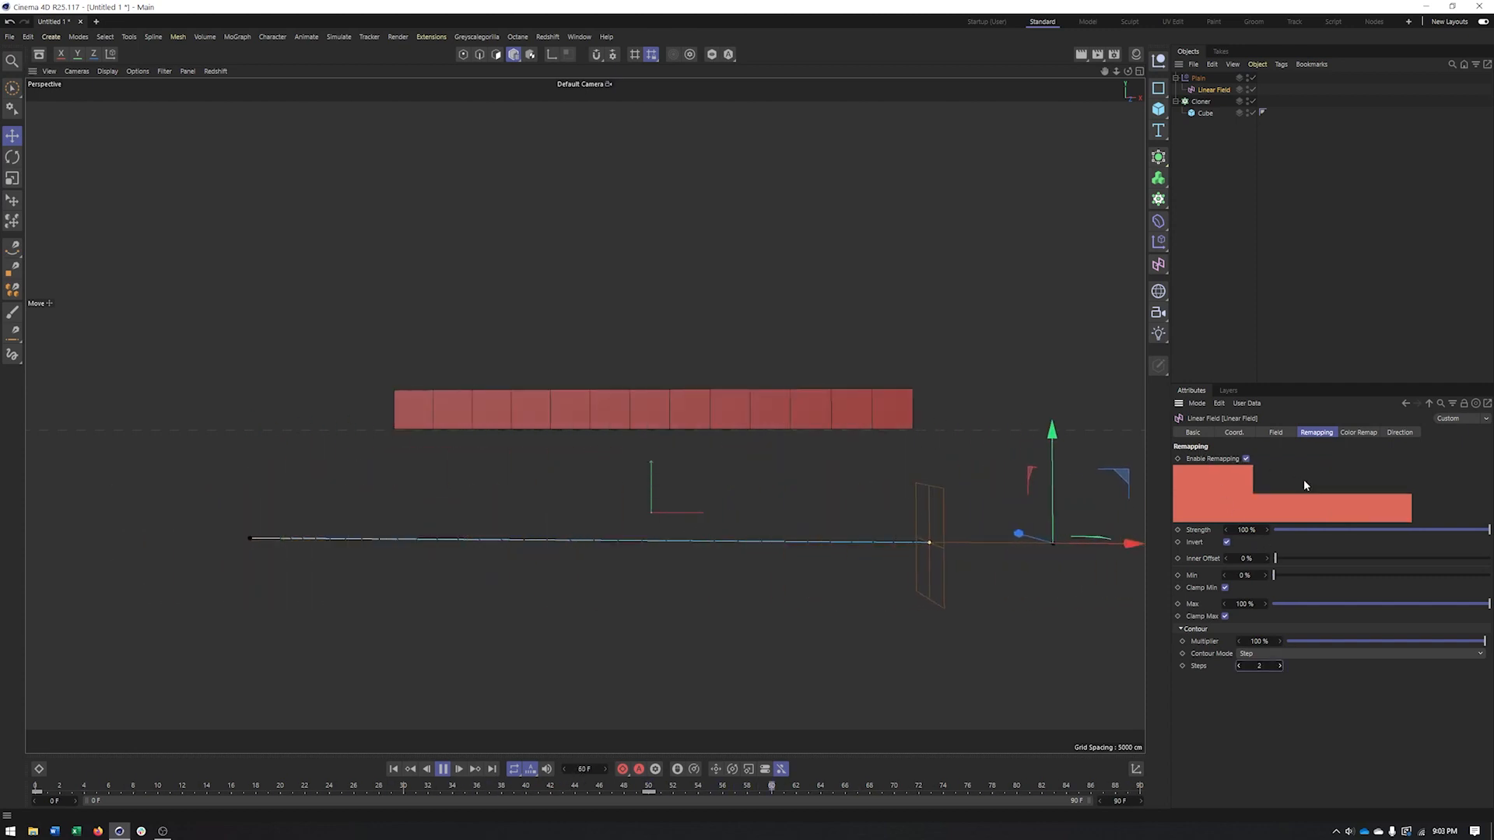
left_click(1280, 666)
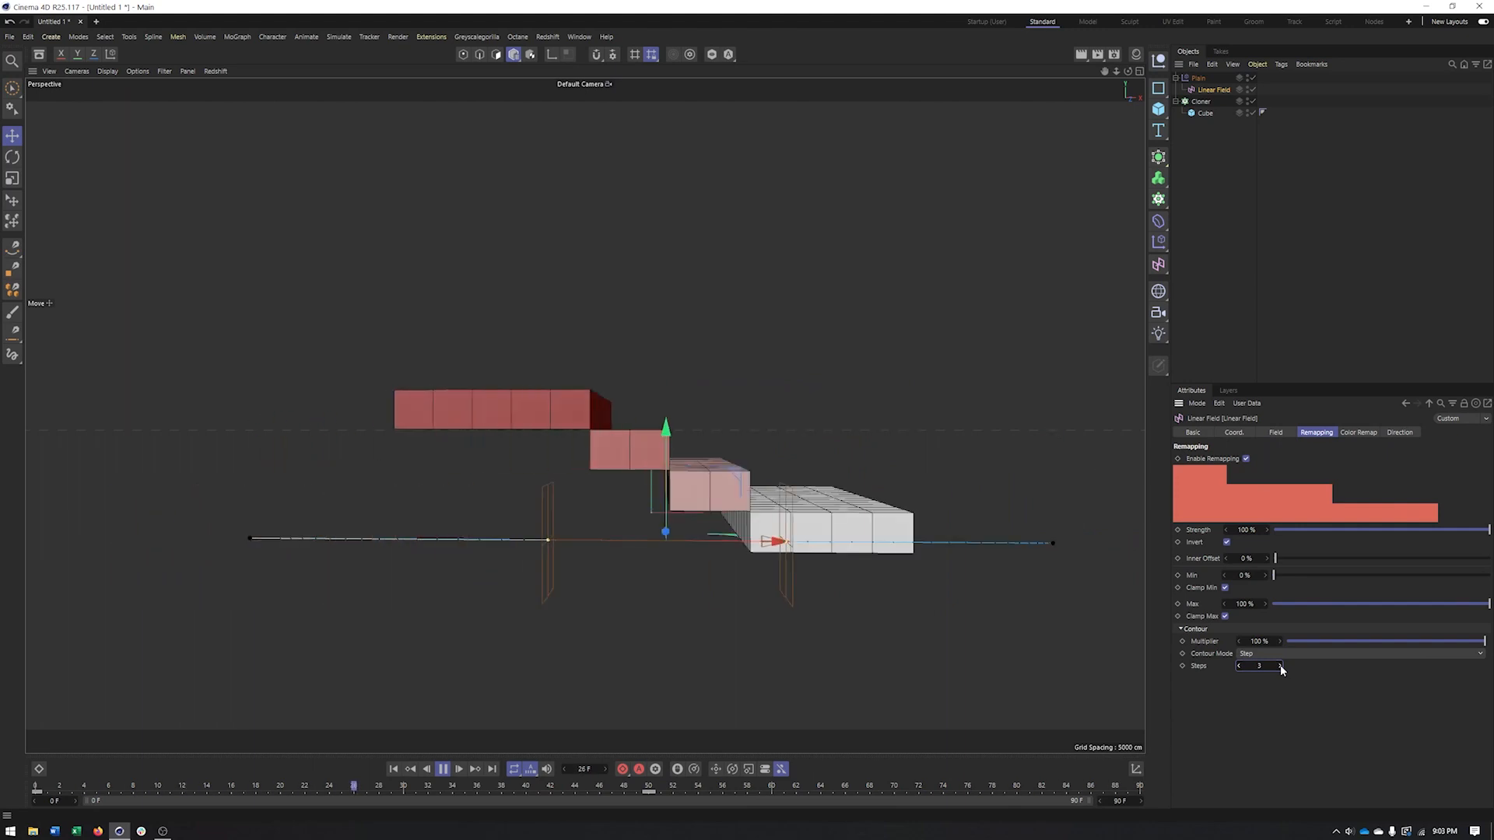
left_click(1280, 666)
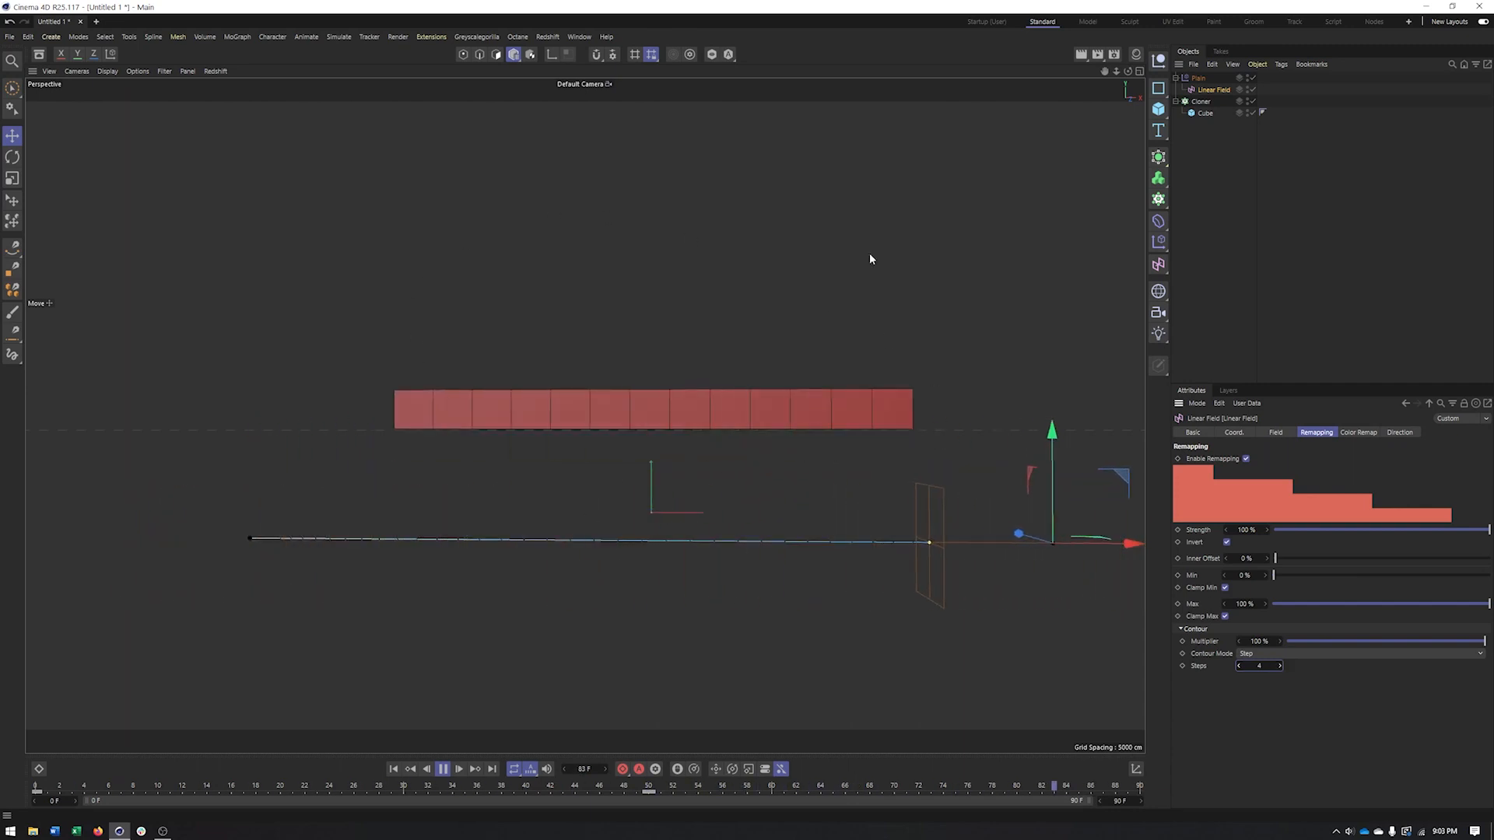
left_click(1280, 665)
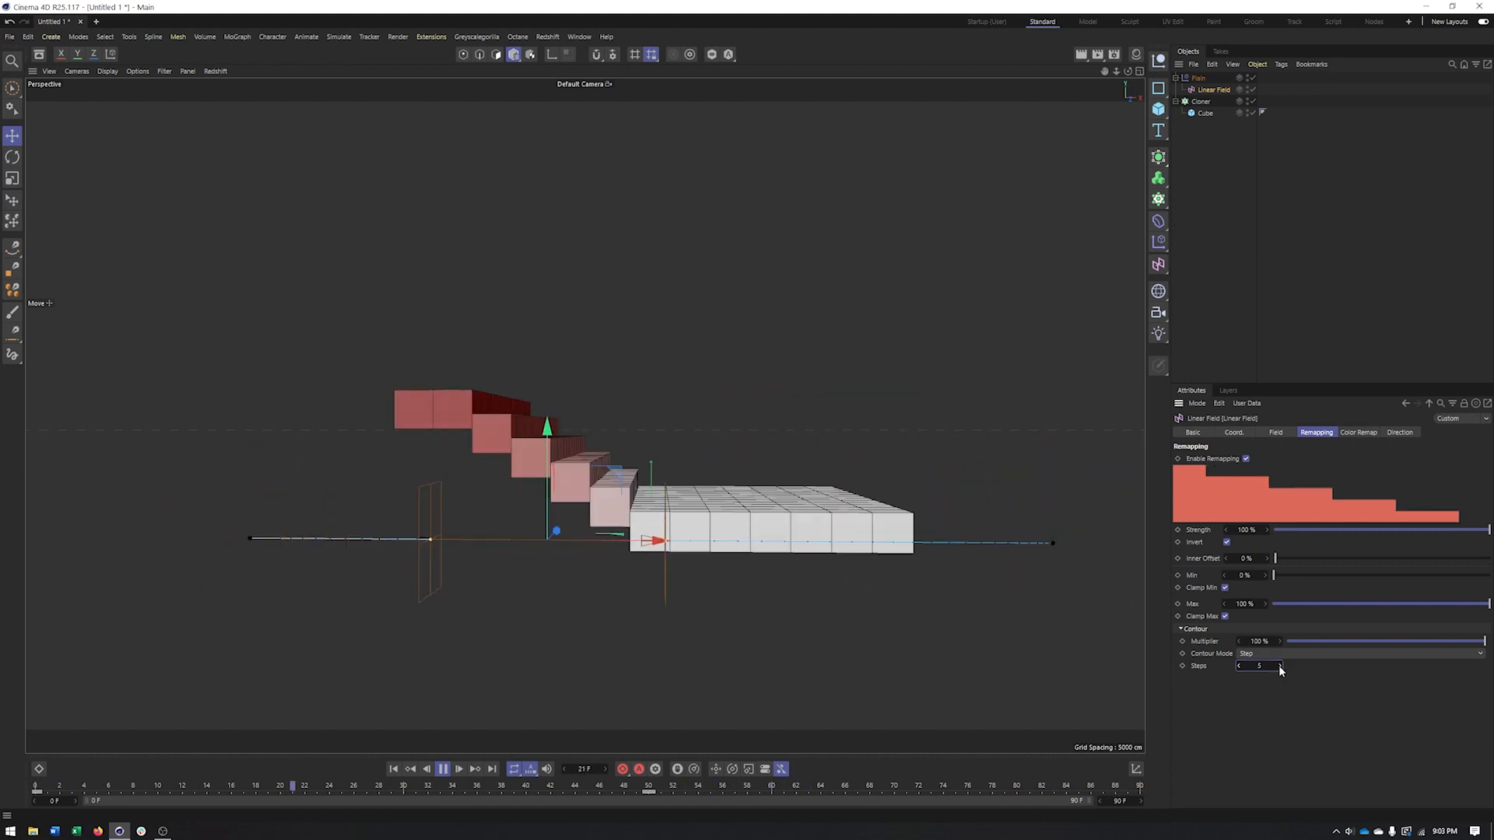
left_click(1280, 666)
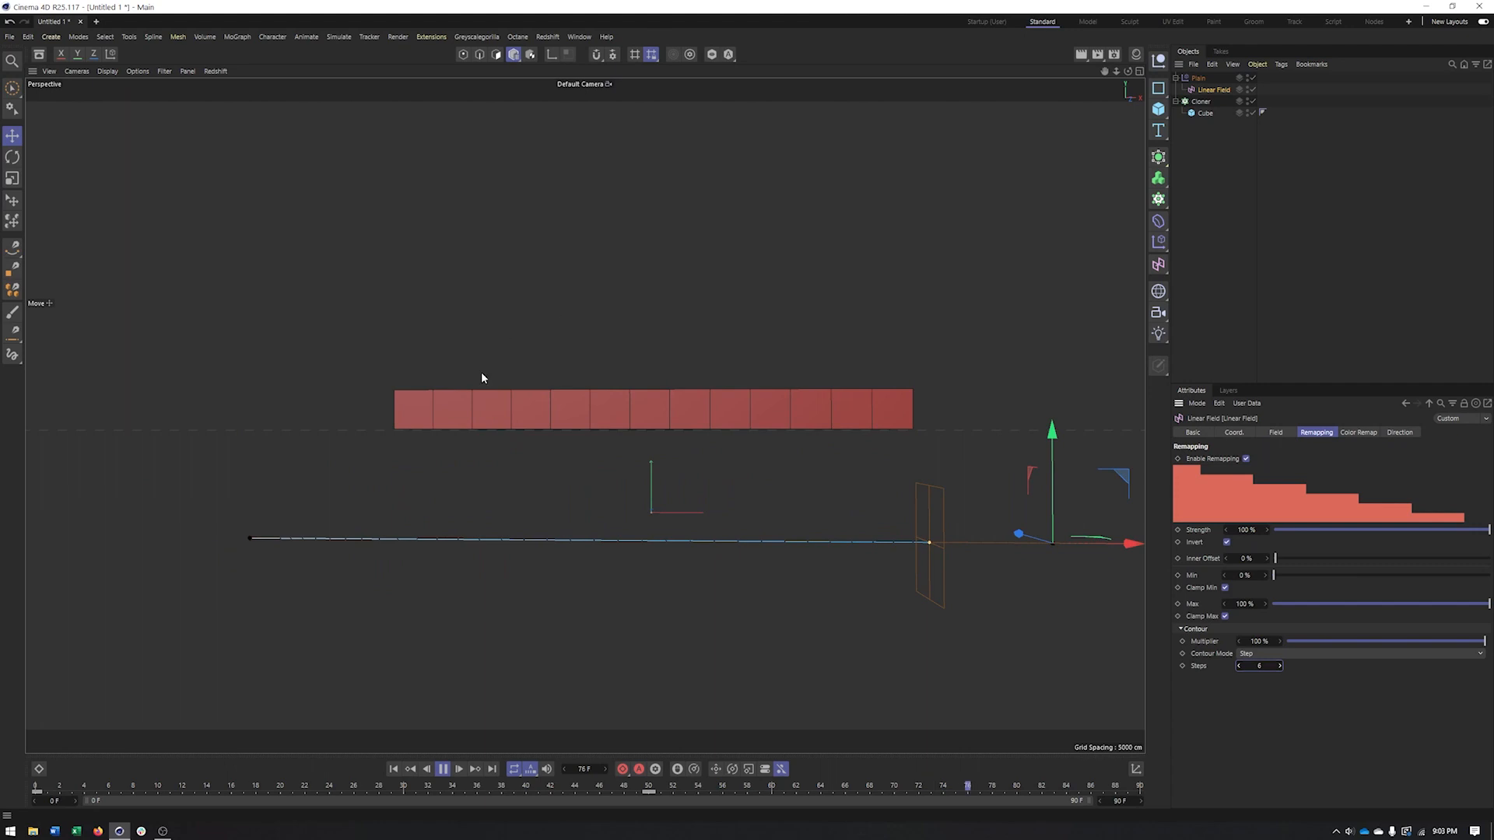
Switch the Linear Field's contour mode to Quantize and watch its effect on the clones during playback
left_click(1268, 654)
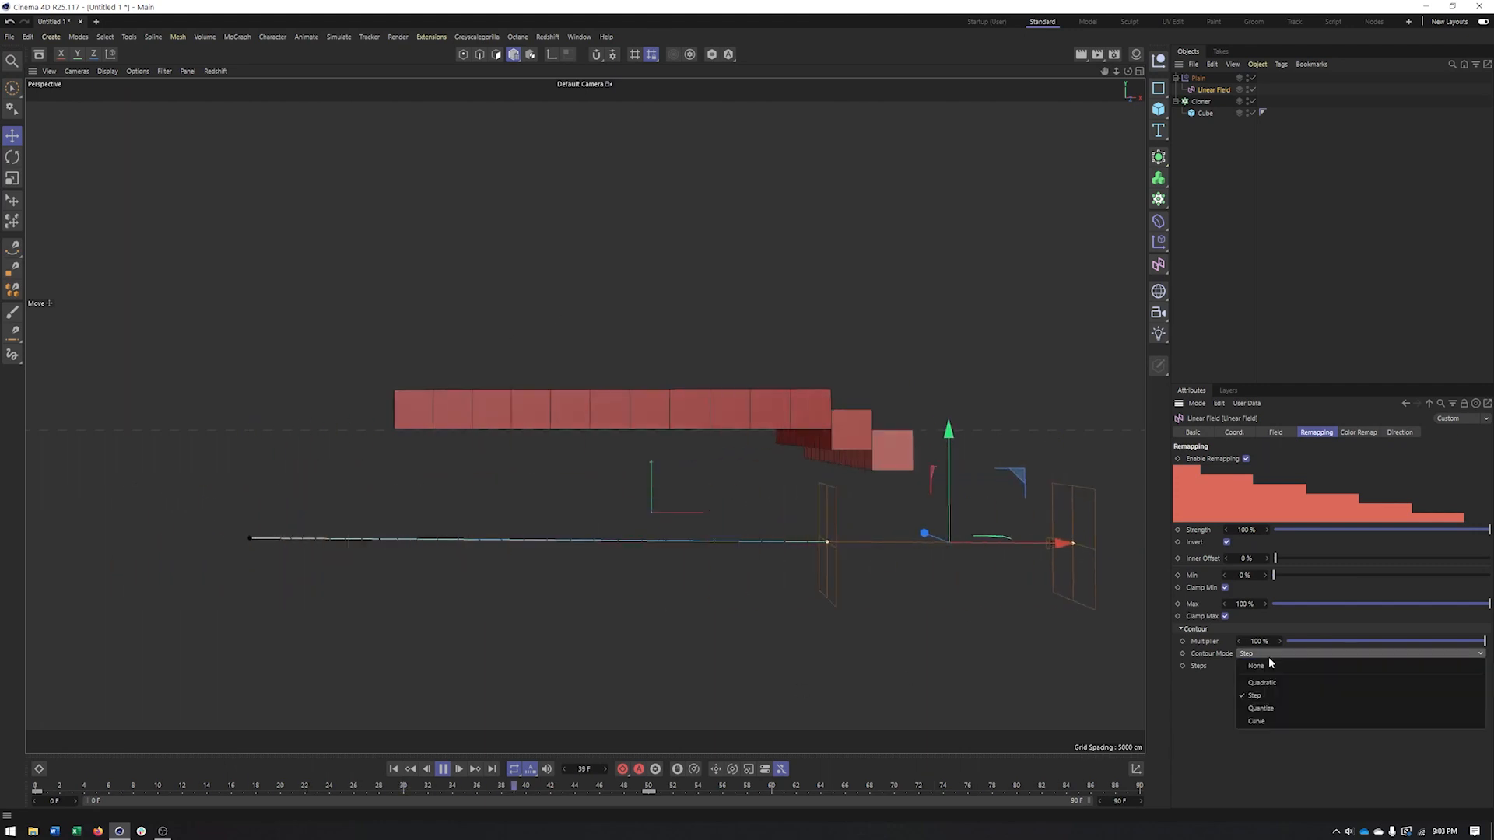
left_click(1276, 707)
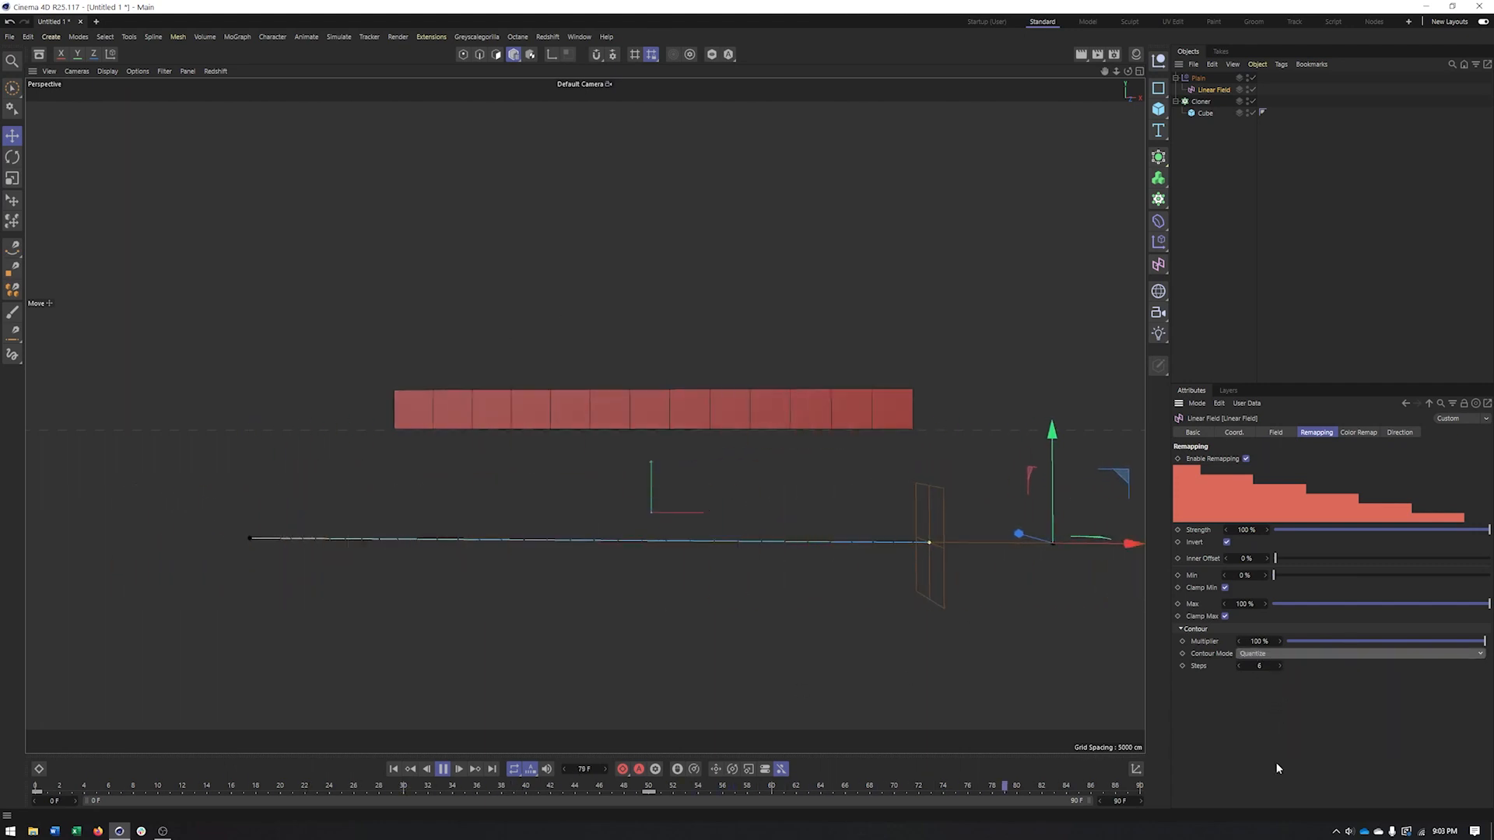
left_click(1194, 667)
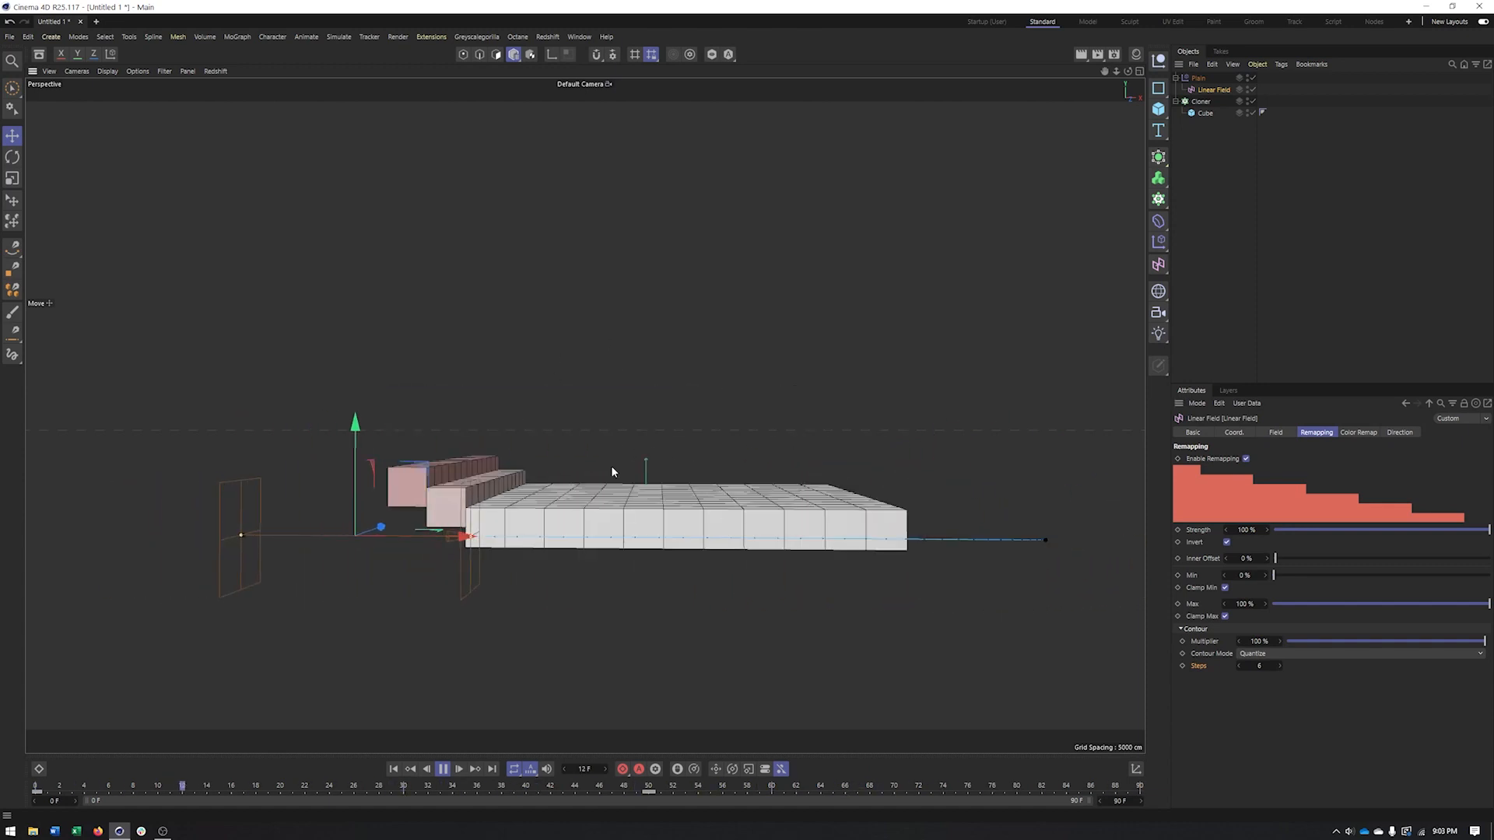
Set the Linear Field's contour mode to Curve and stop the playback at frame 26
left_click(1282, 655)
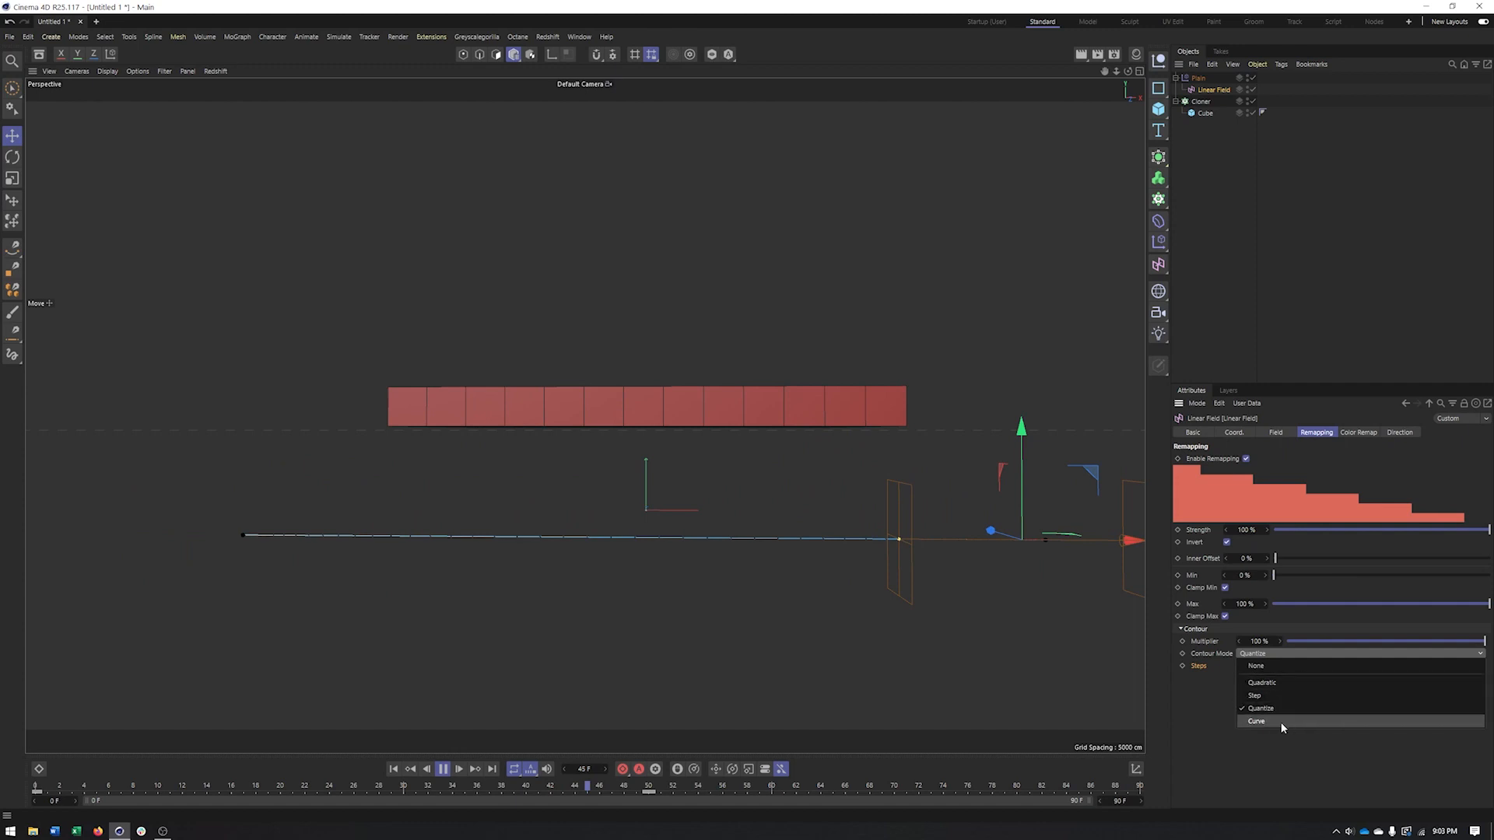
left_click(1280, 722)
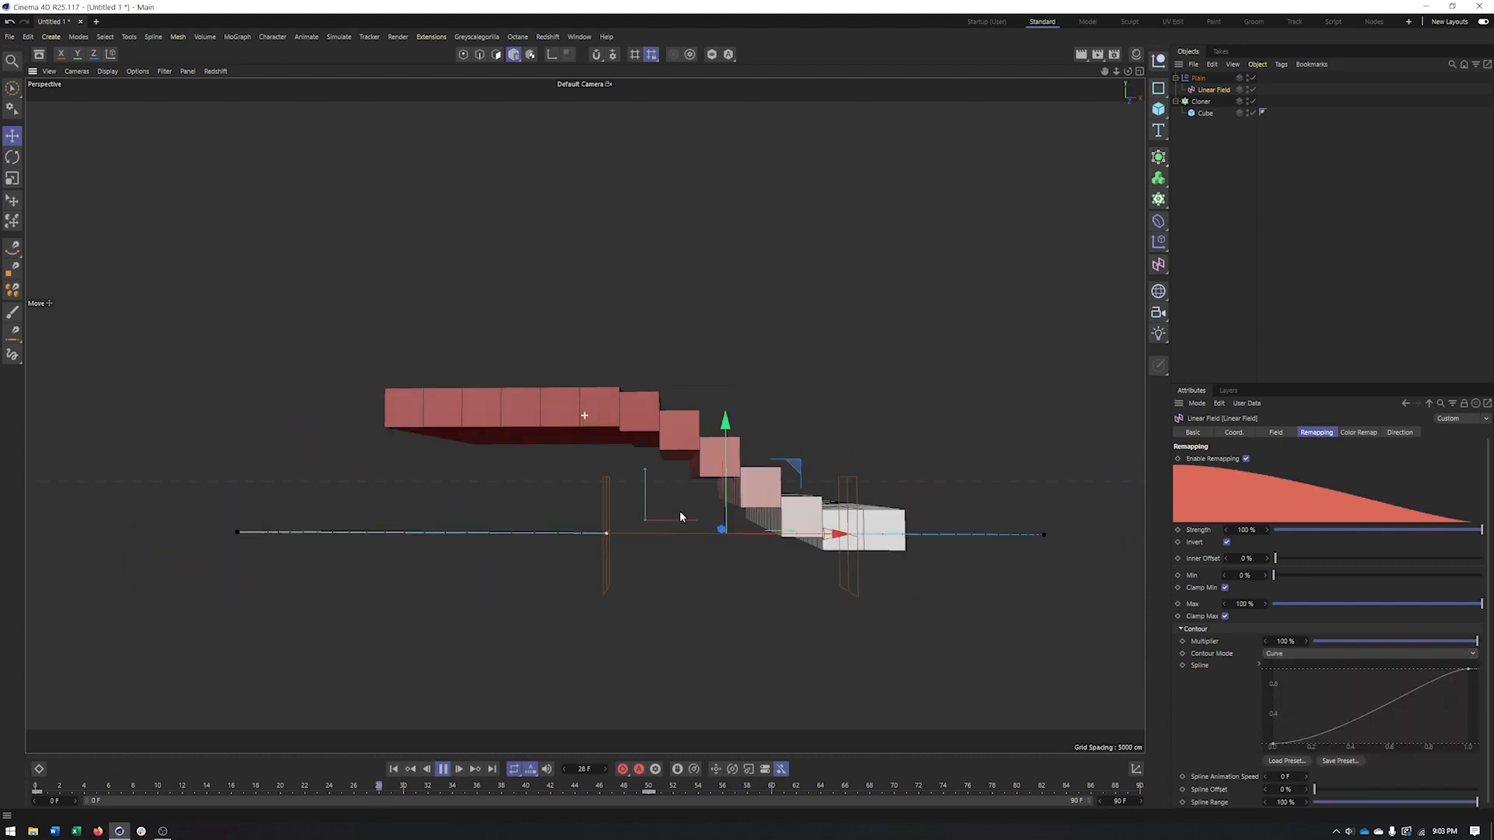
left_click(443, 768)
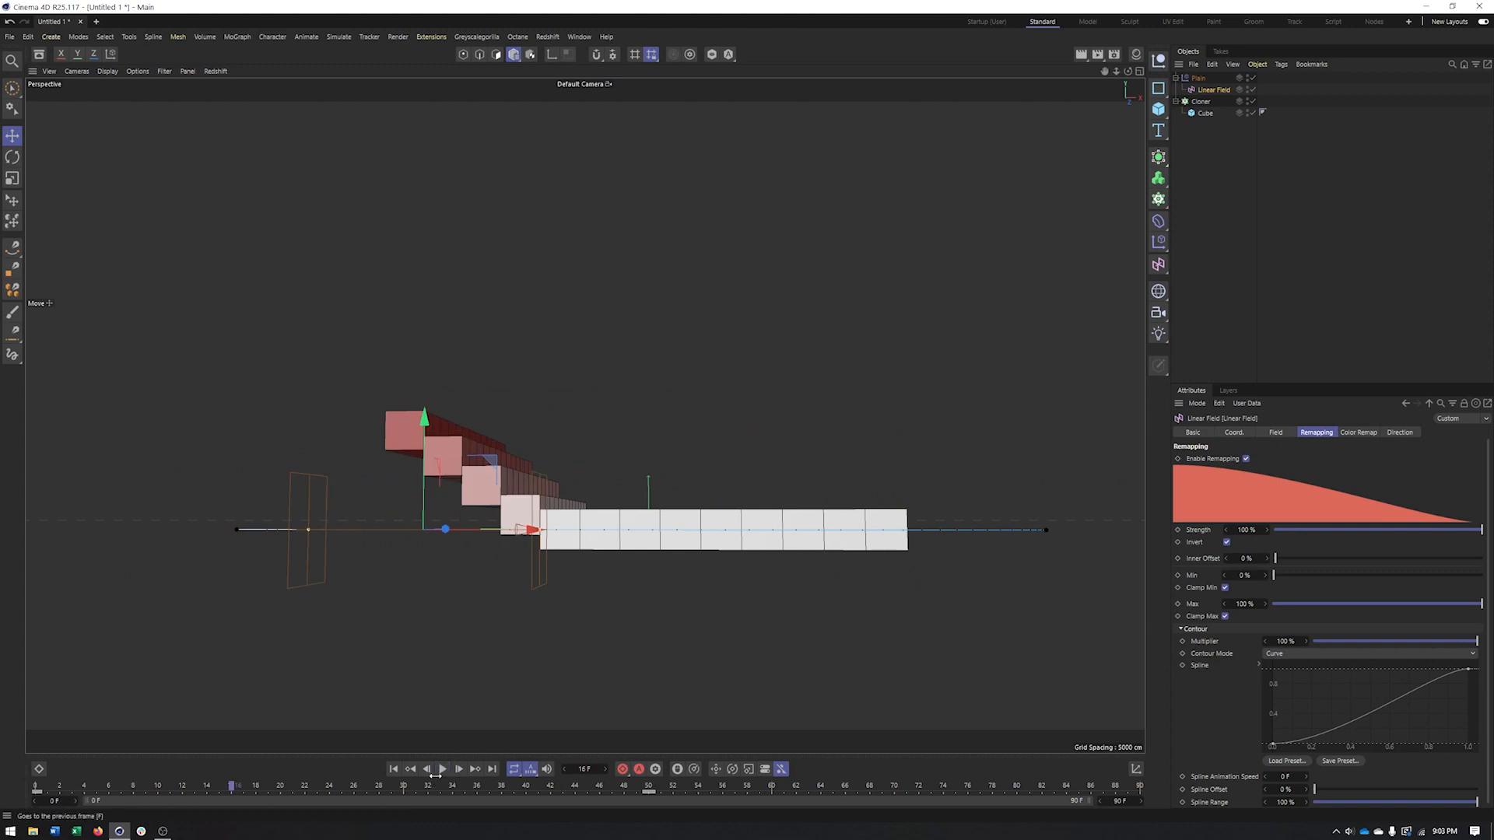
left_click(442, 770)
left_click(442, 771)
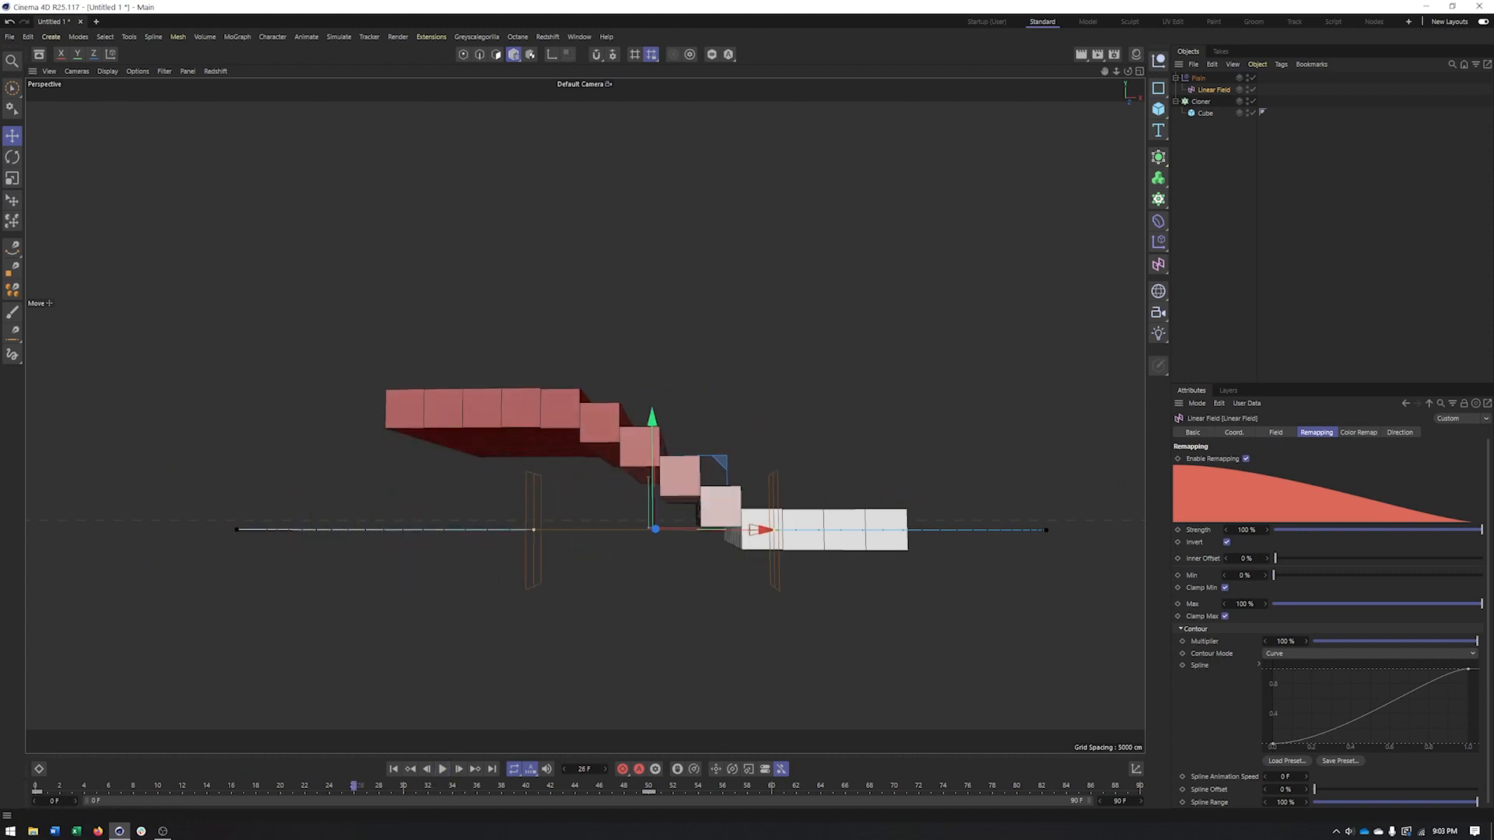
scroll(1490, 652, "down", 1)
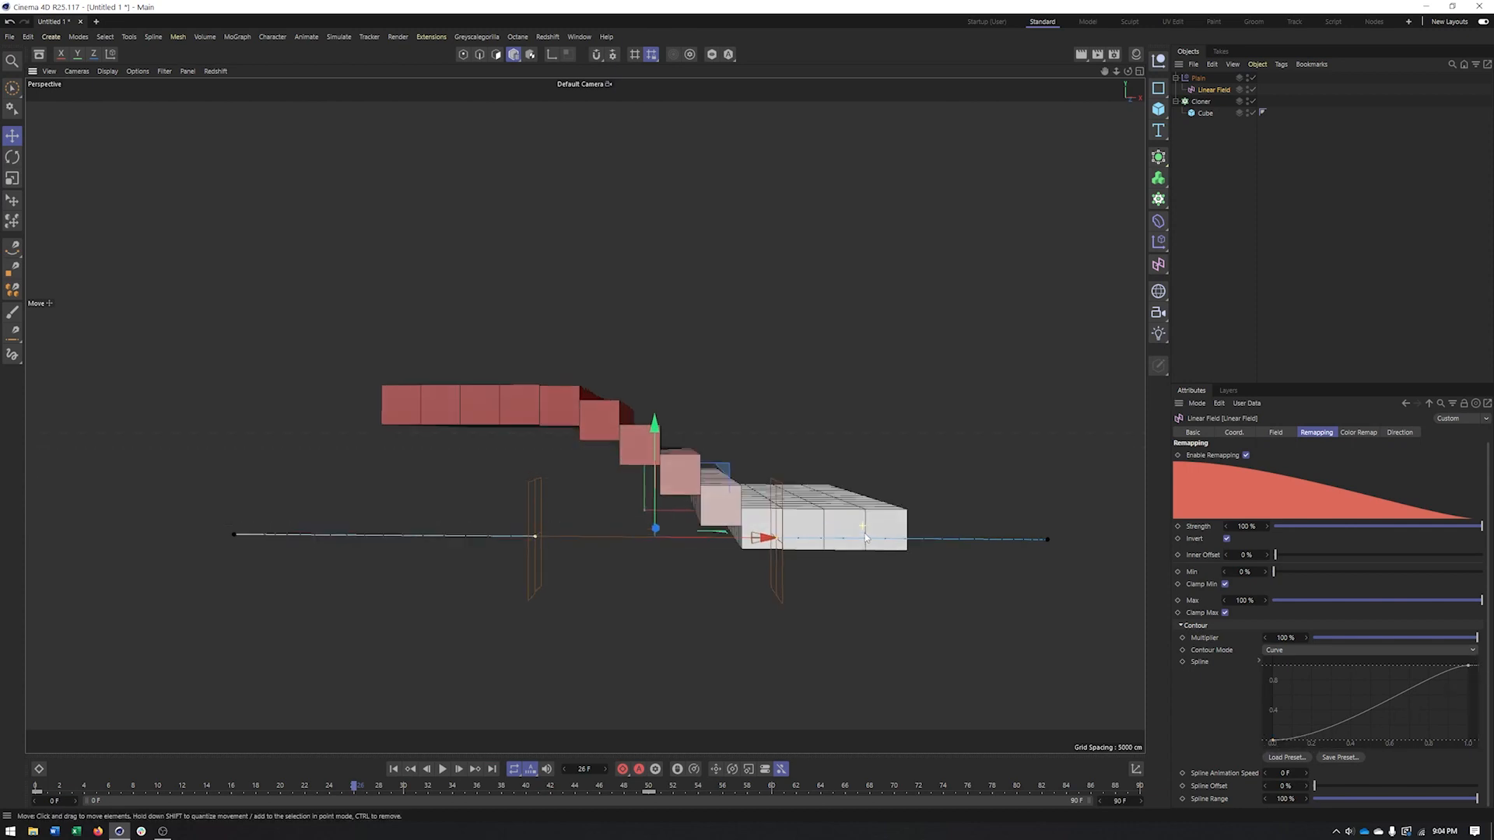
Reshape the contour spline with its end tangents so it is steep at both ends and flatter in the middle
left_click(1271, 743)
left_click_drag(1321, 743, 1483, 674)
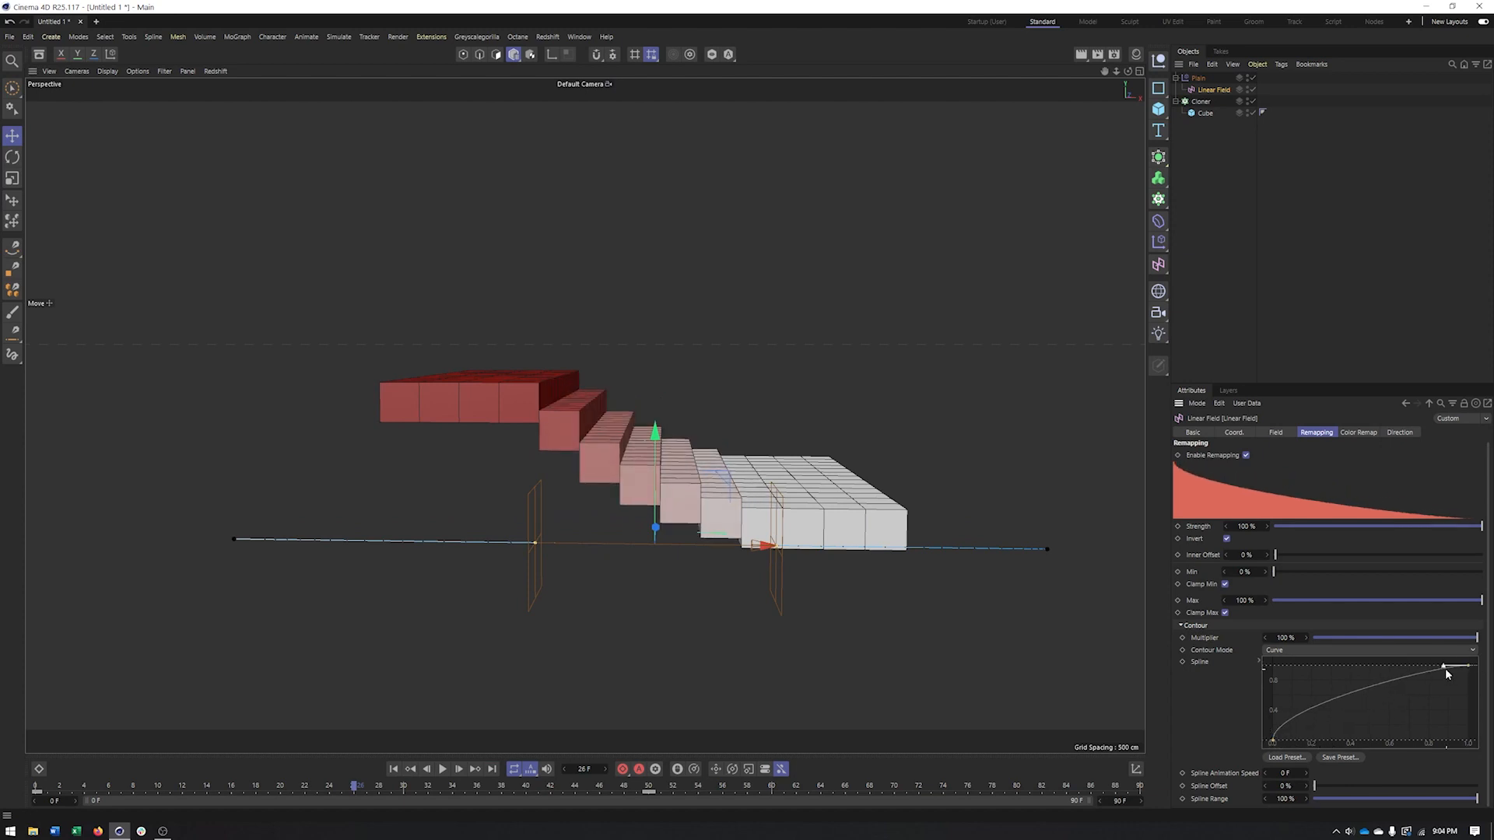
left_click_drag(1443, 667, 1468, 704)
left_click_drag(1277, 722, 1273, 701)
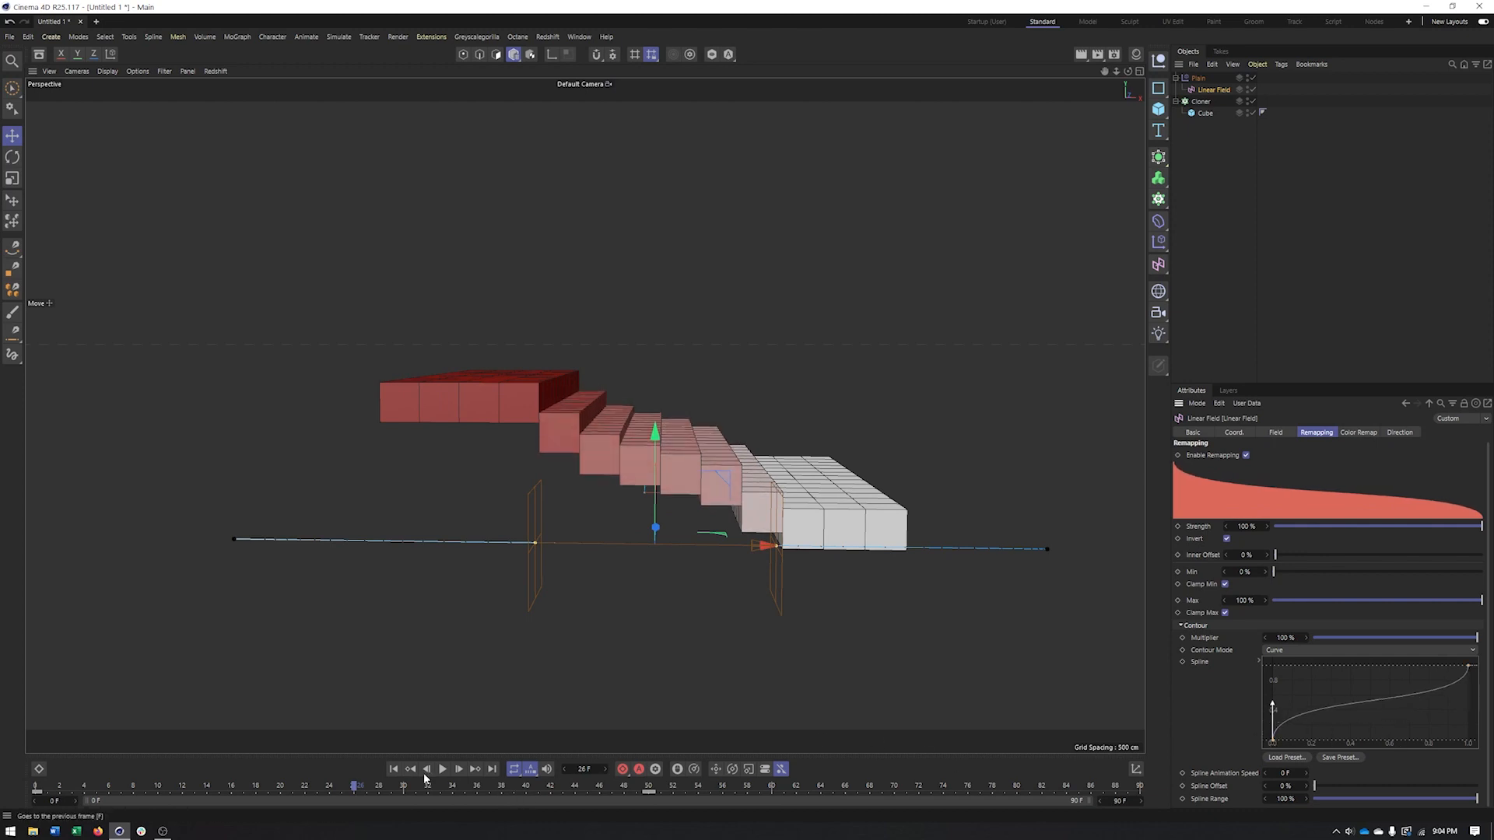
Play the animation from the first frame to examine the reshaped falloff, stopping at frame 22
left_click(395, 769)
left_click(445, 769)
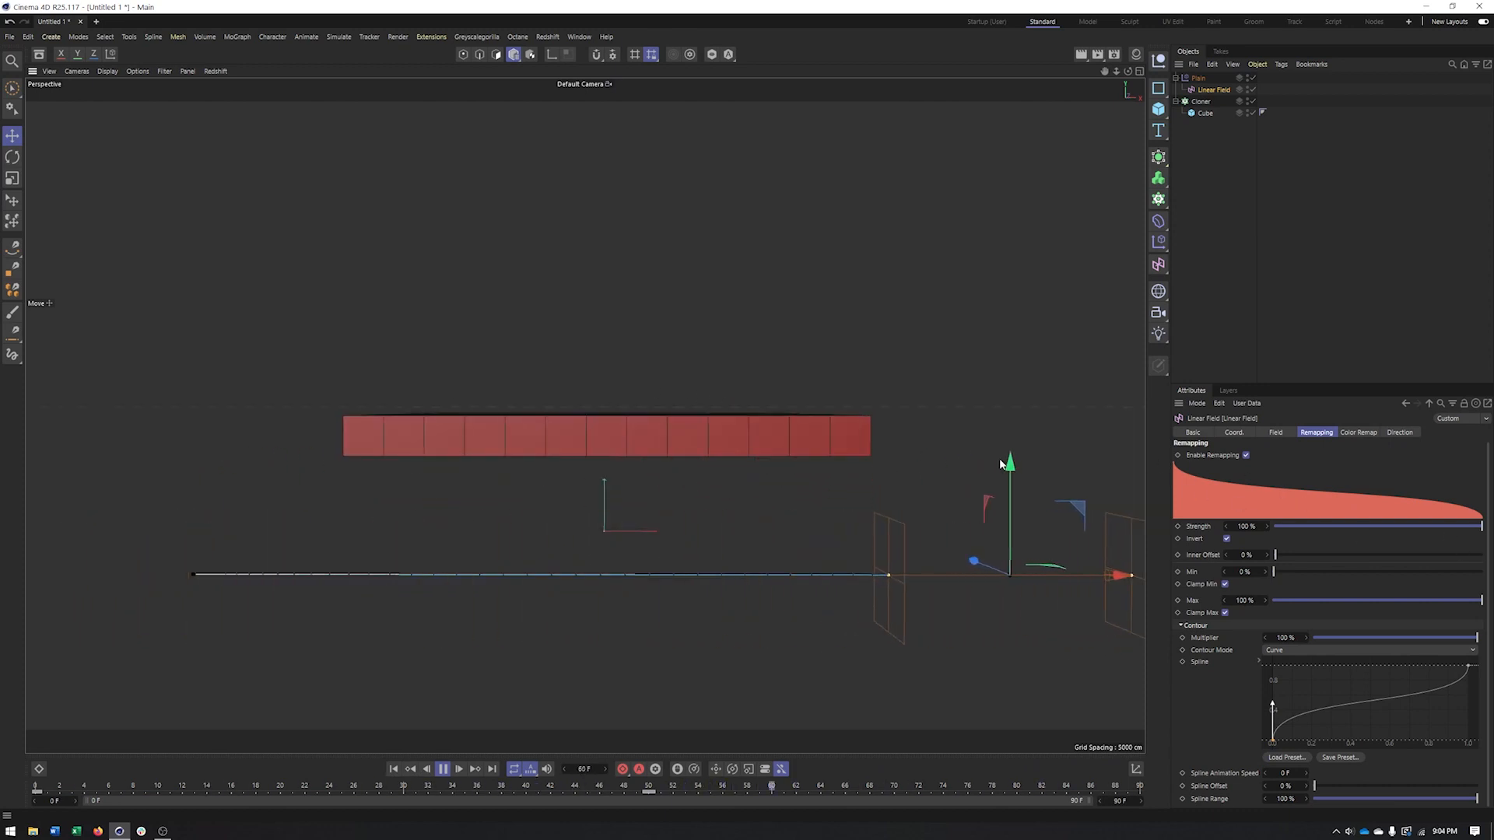
left_click_drag(739, 509, 737, 493, "alt")
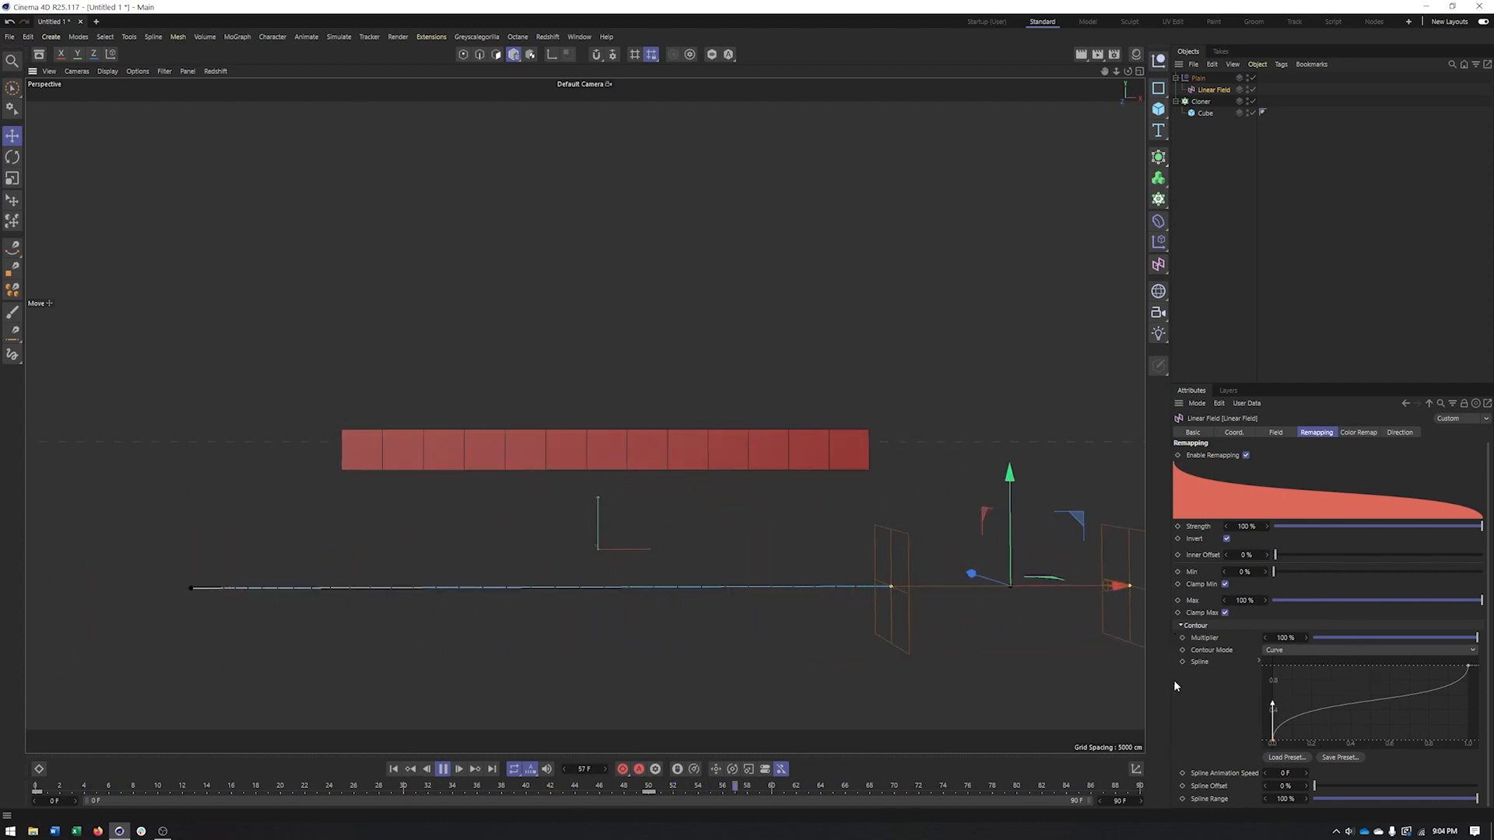
left_click(441, 770)
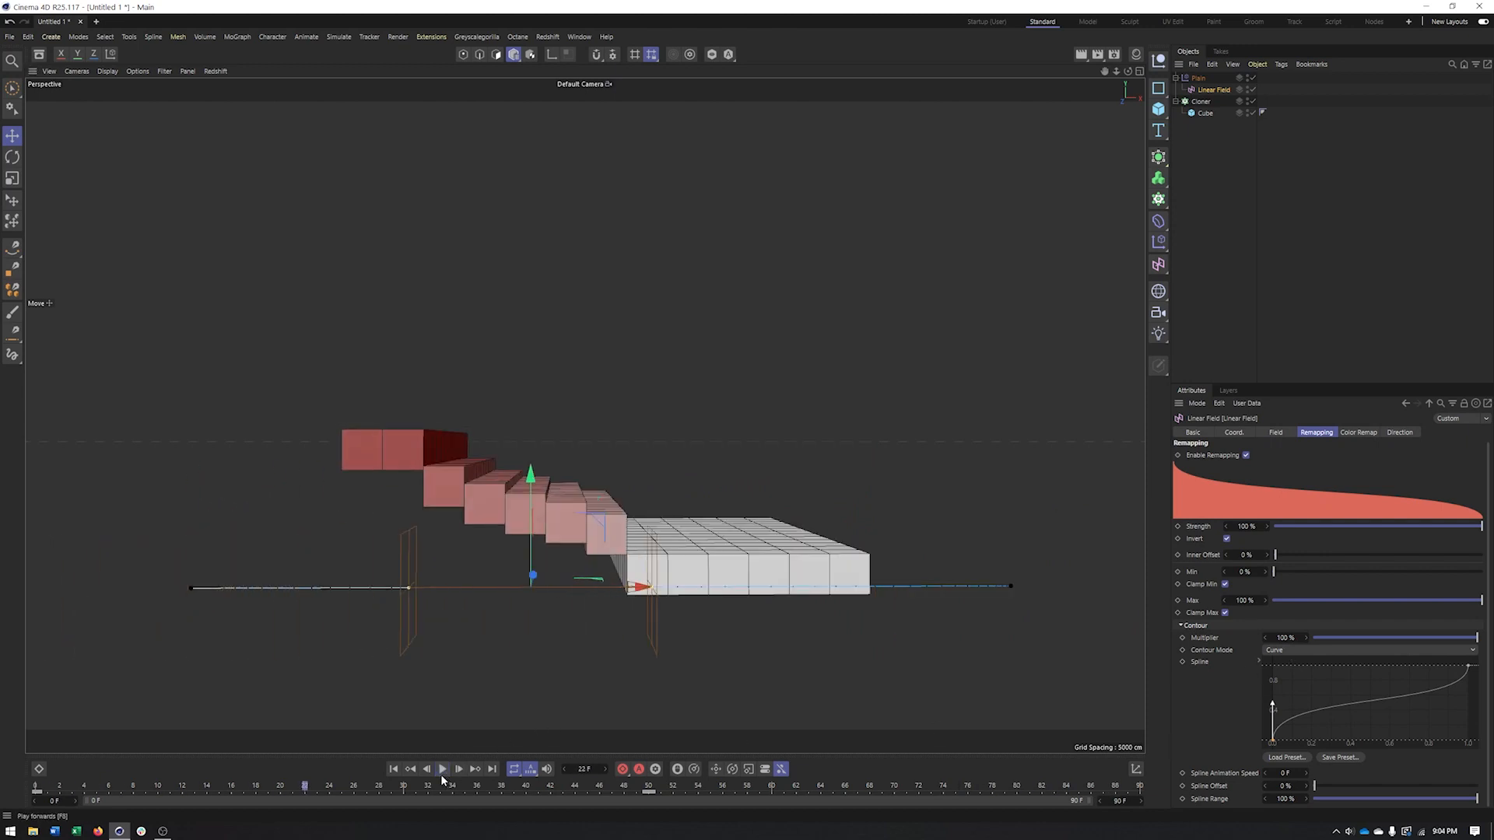
Return to frame 0 and display the F-curve of the Linear Field's X position in an enlarged timeline
left_click_drag(178, 788, 1, 773)
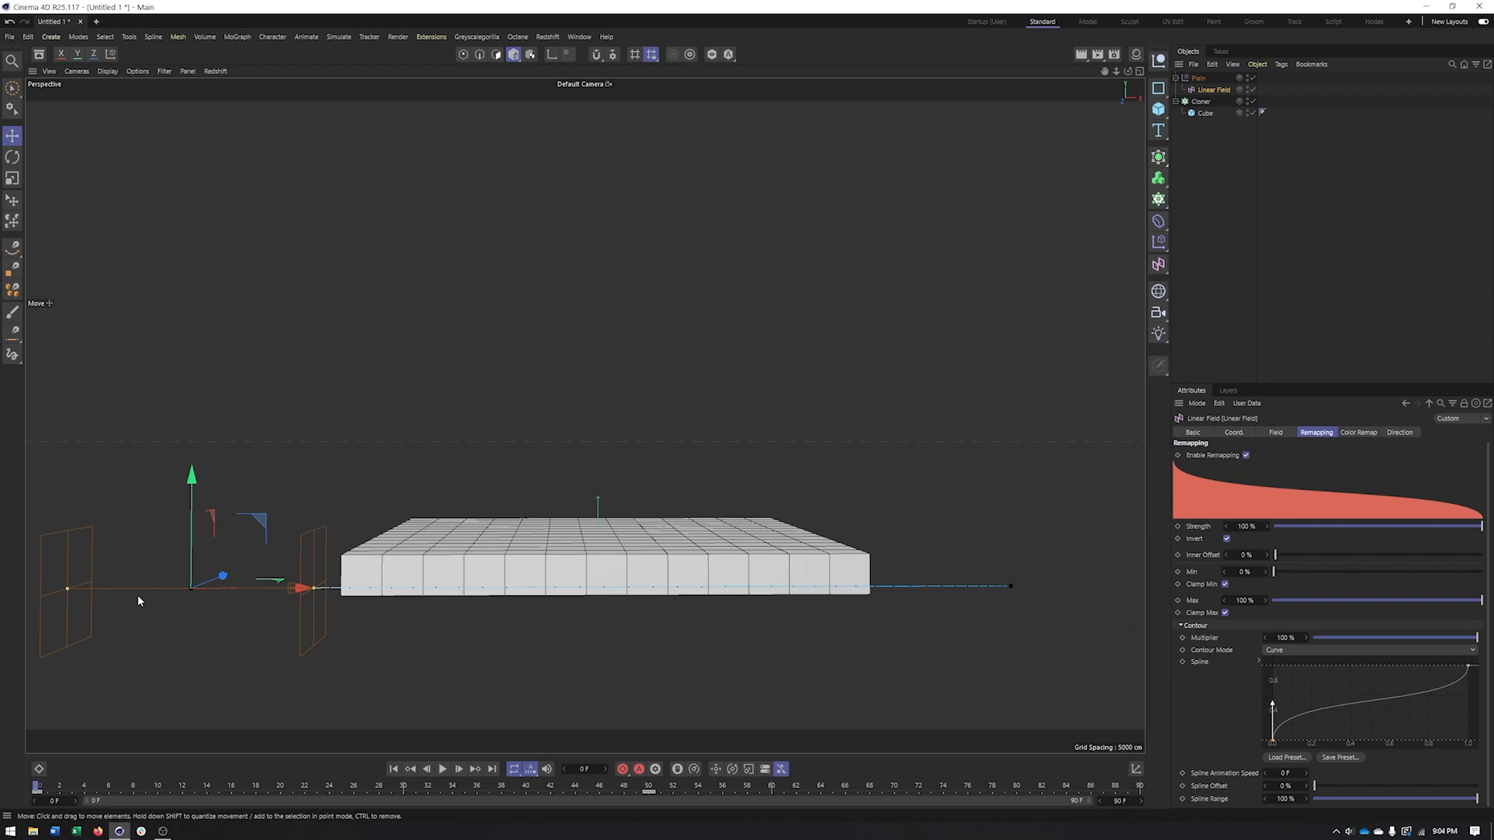
left_click(40, 770)
left_click_drag(107, 678, 109, 495)
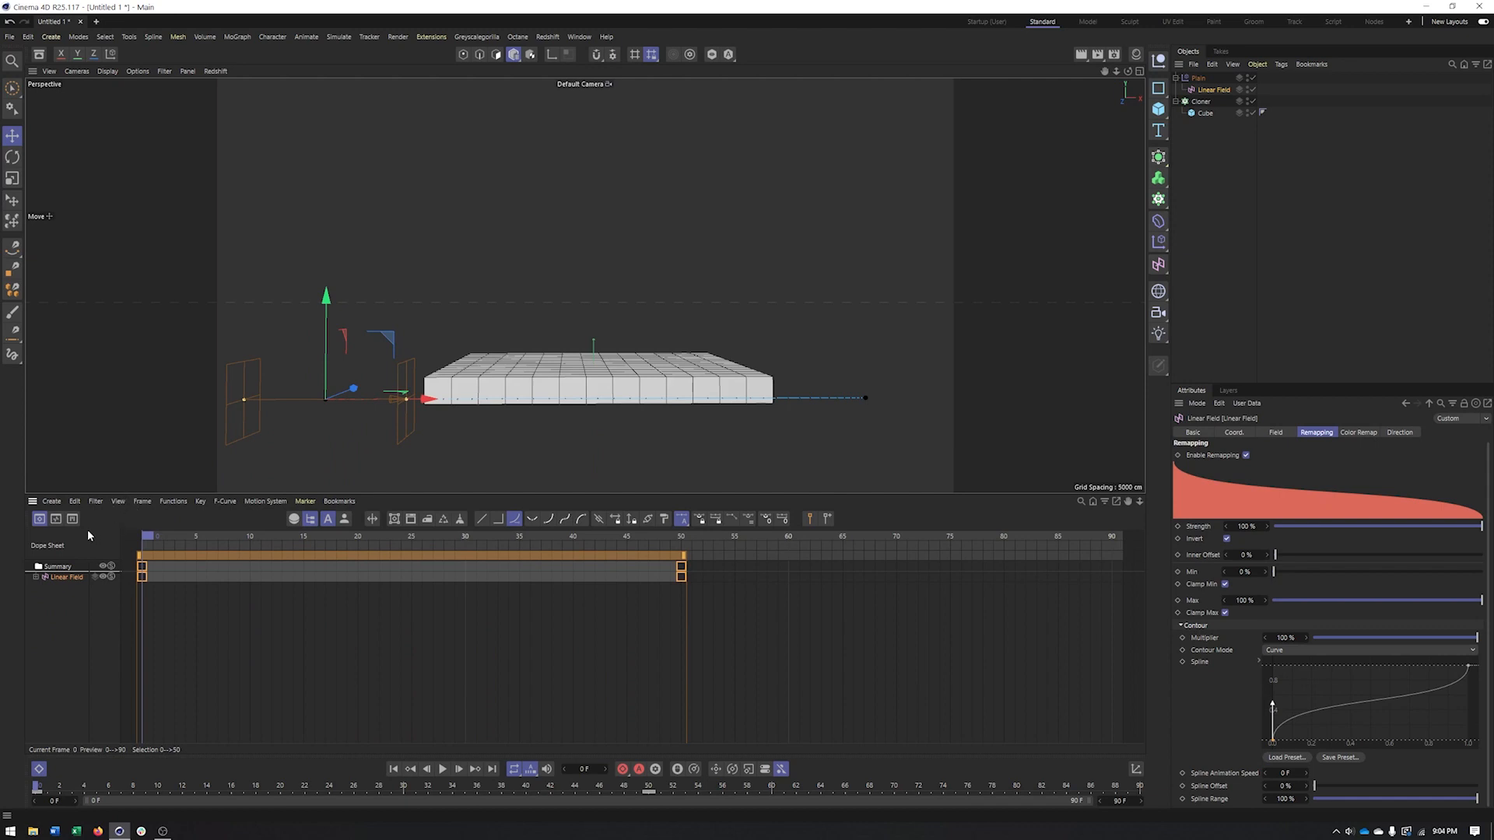
left_click(56, 520)
left_click(62, 566)
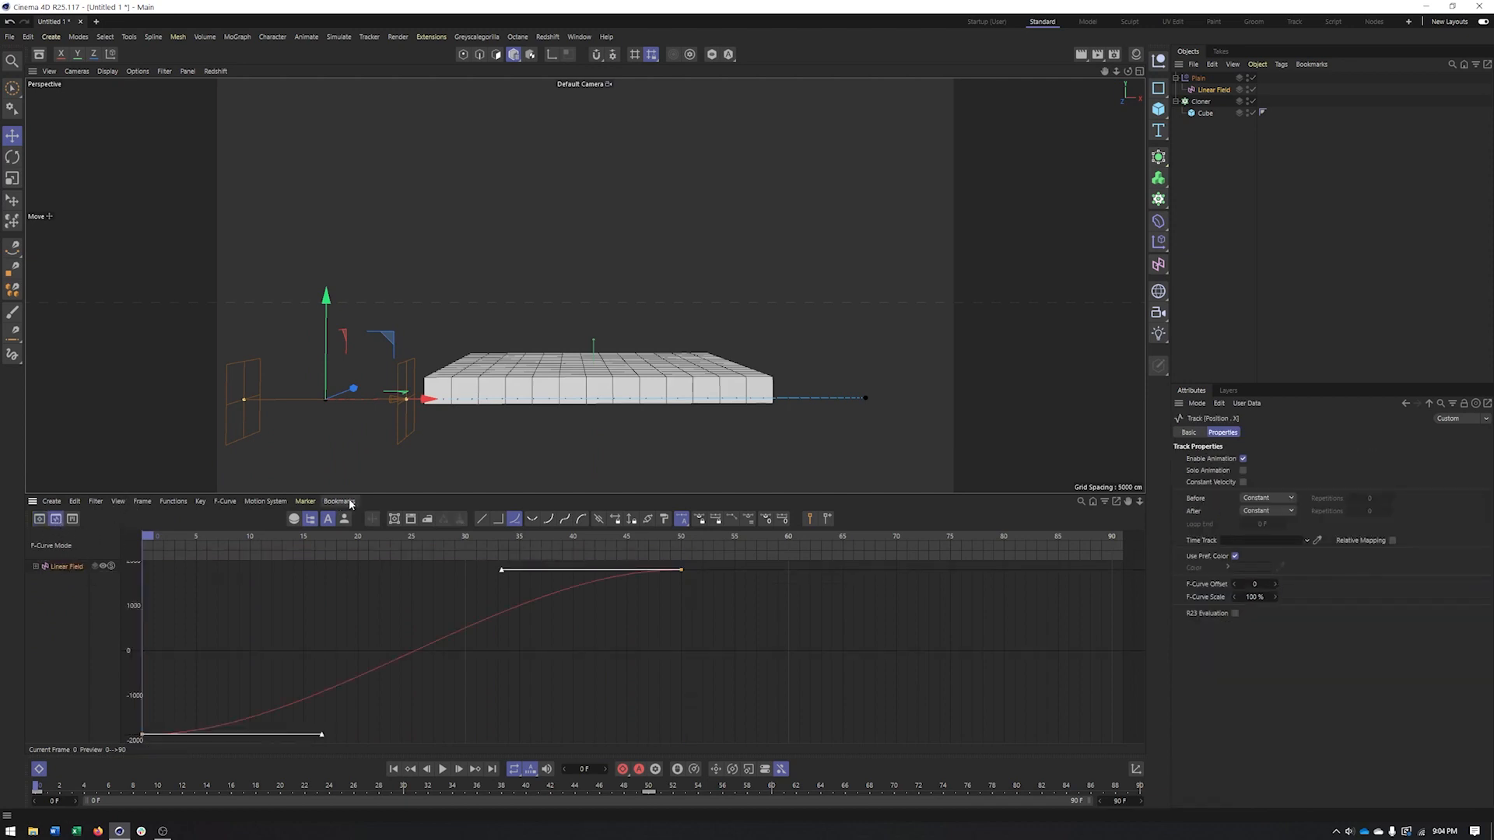
scroll(543, 663, "up", 3)
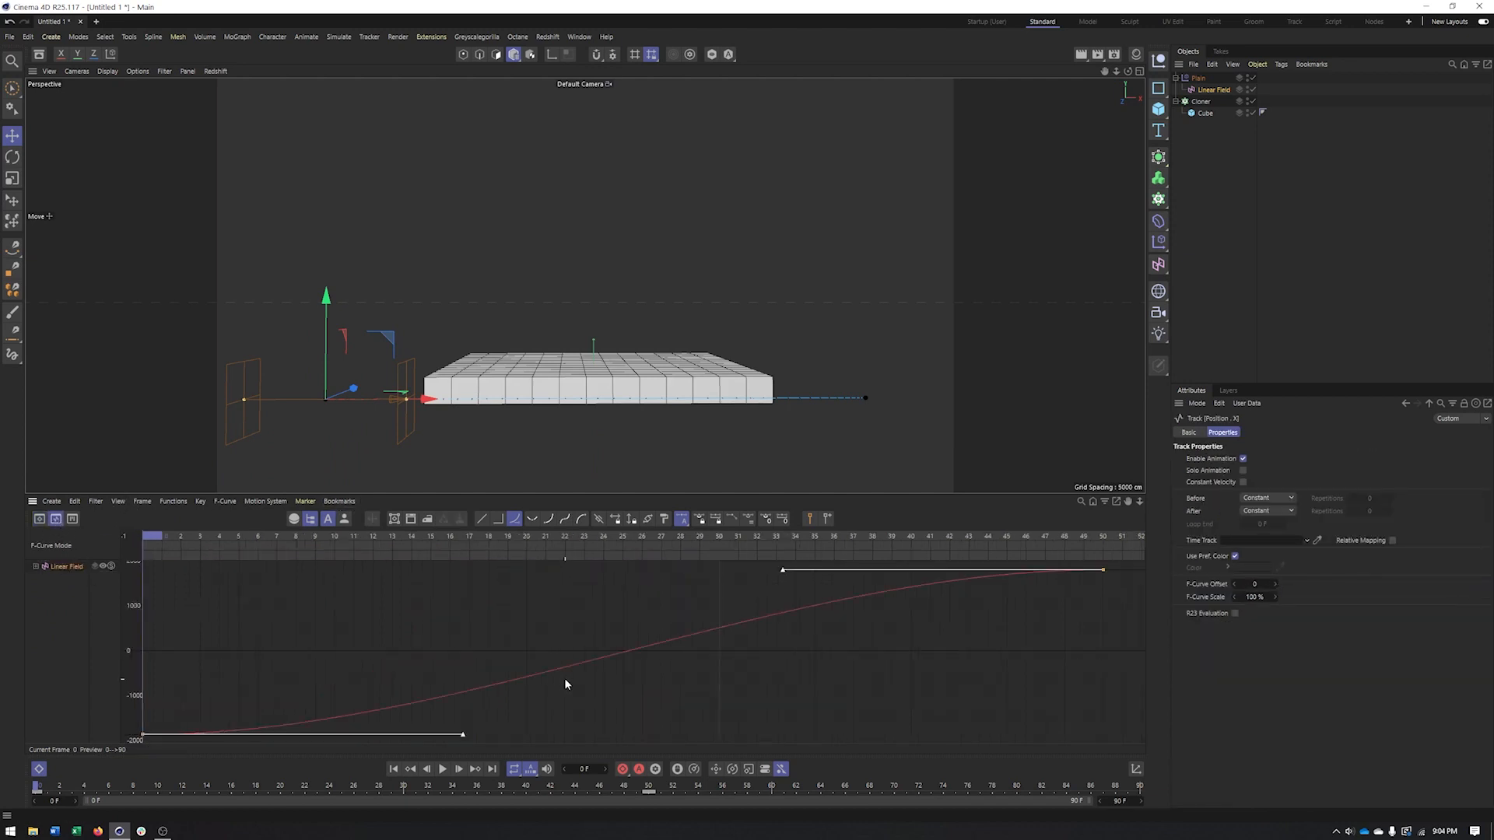
Reshape the Linear Field's X position F-curve with vertical tangents at both keys, making it steep at the ends and flatter in the middle
left_click(251, 716)
left_click(142, 735)
left_click_drag(466, 736, 140, 650)
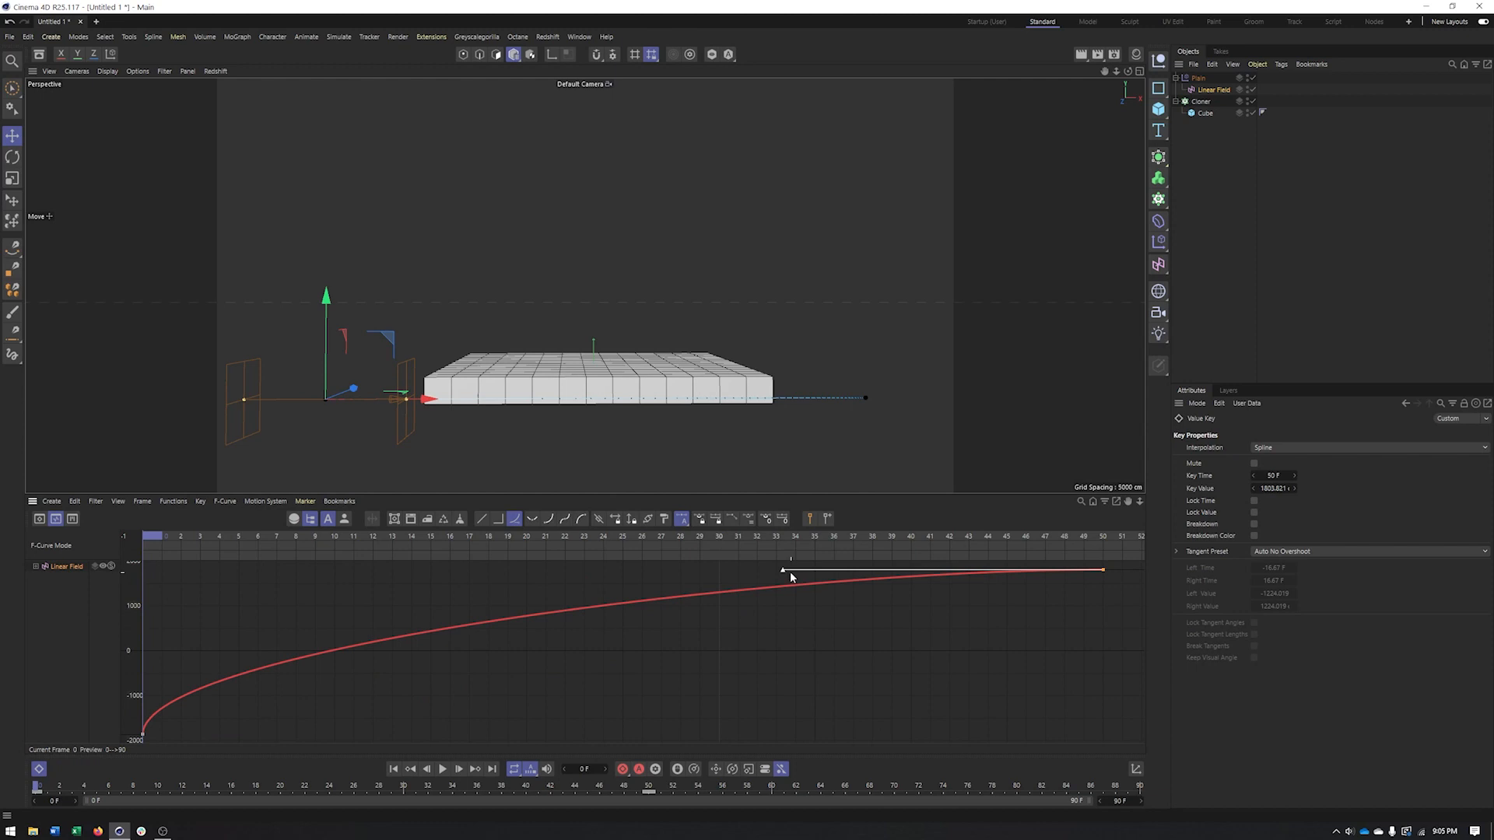
left_click_drag(784, 573, 1032, 643)
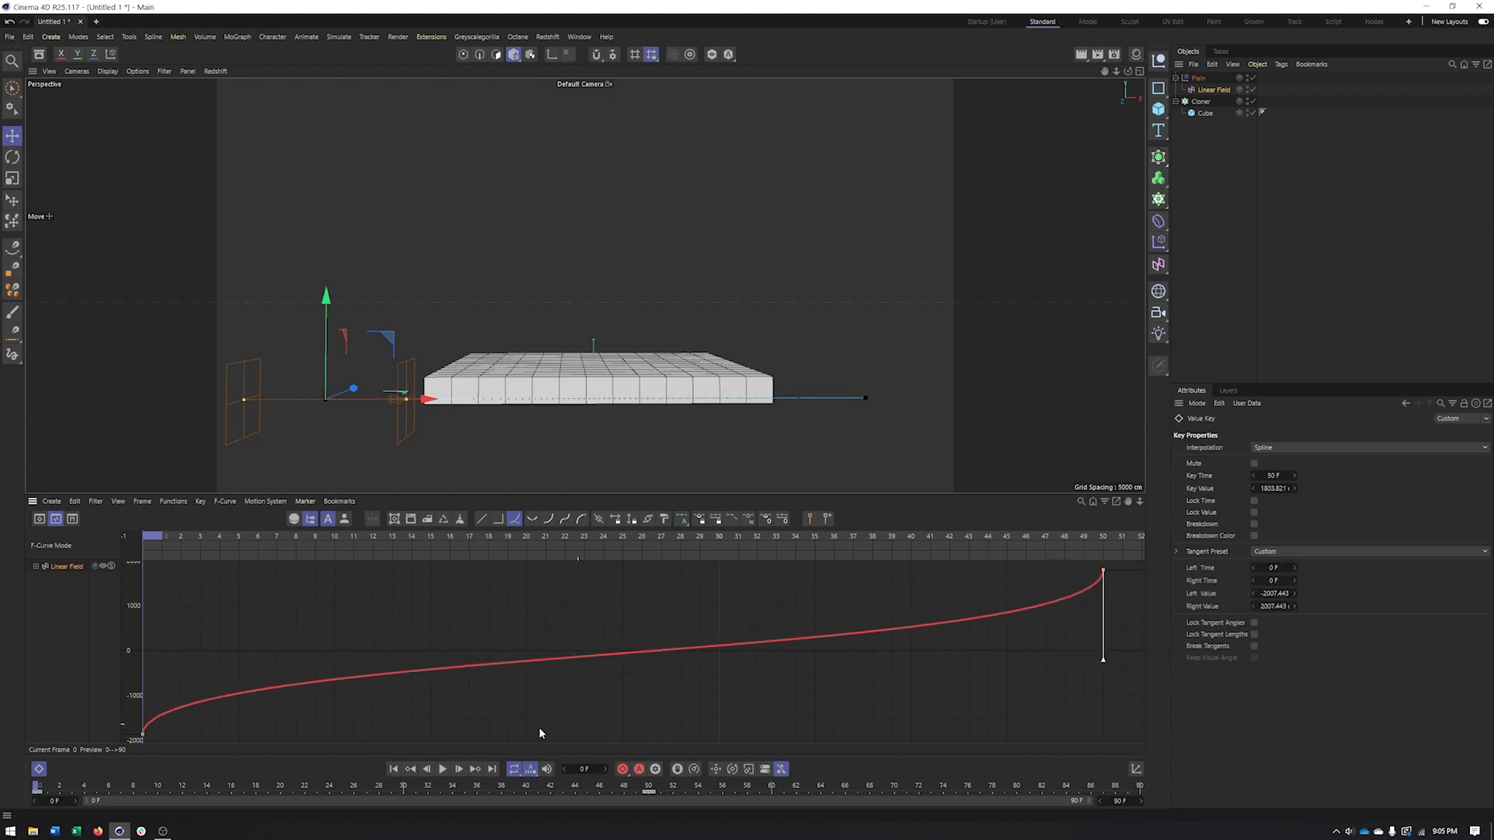
Play the animation, examine the cubes' motion with the Linear Field deselected, and reselect the field
key("F8")
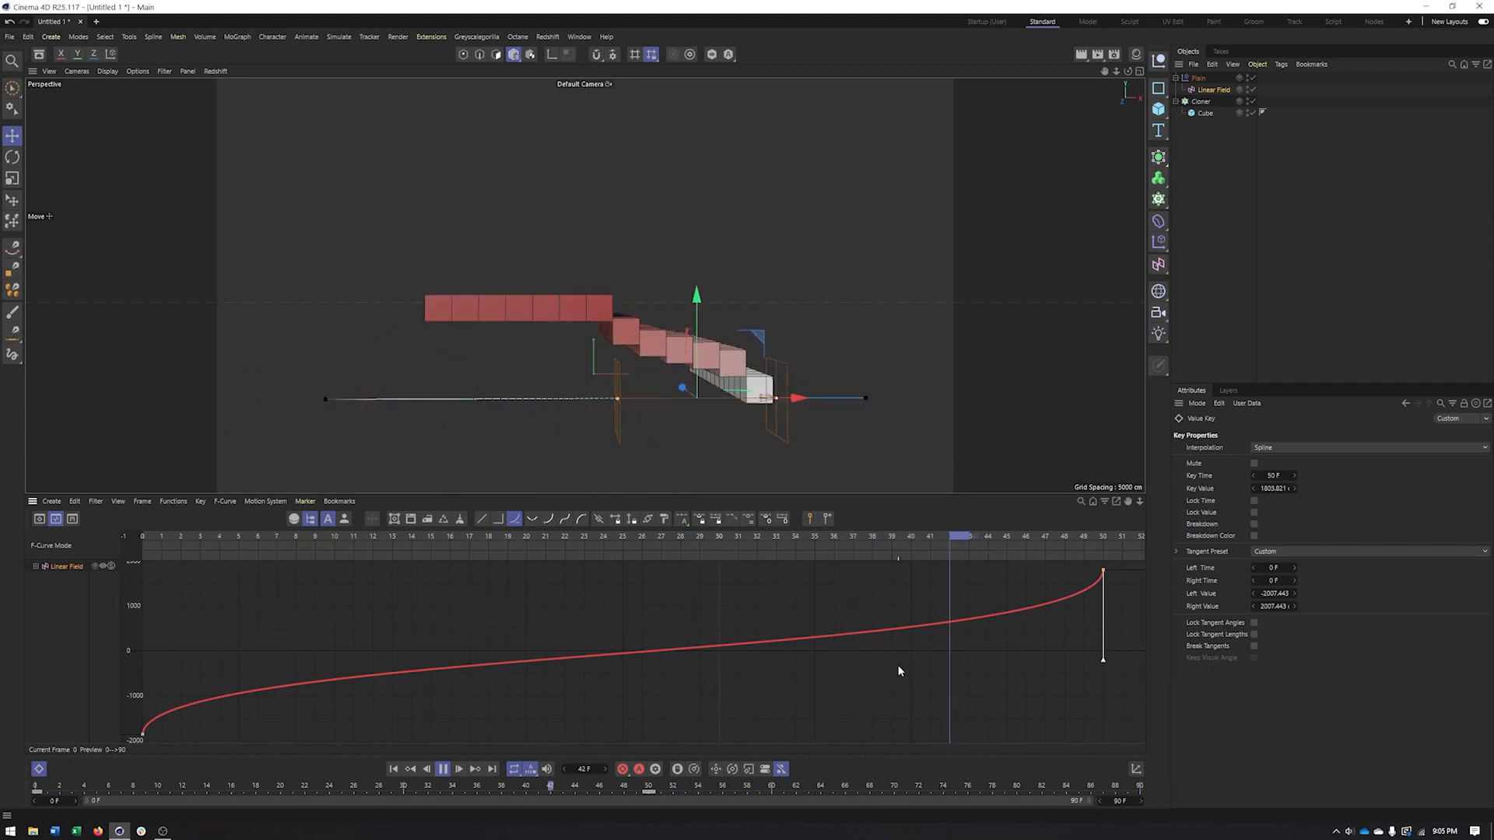
left_click(249, 240)
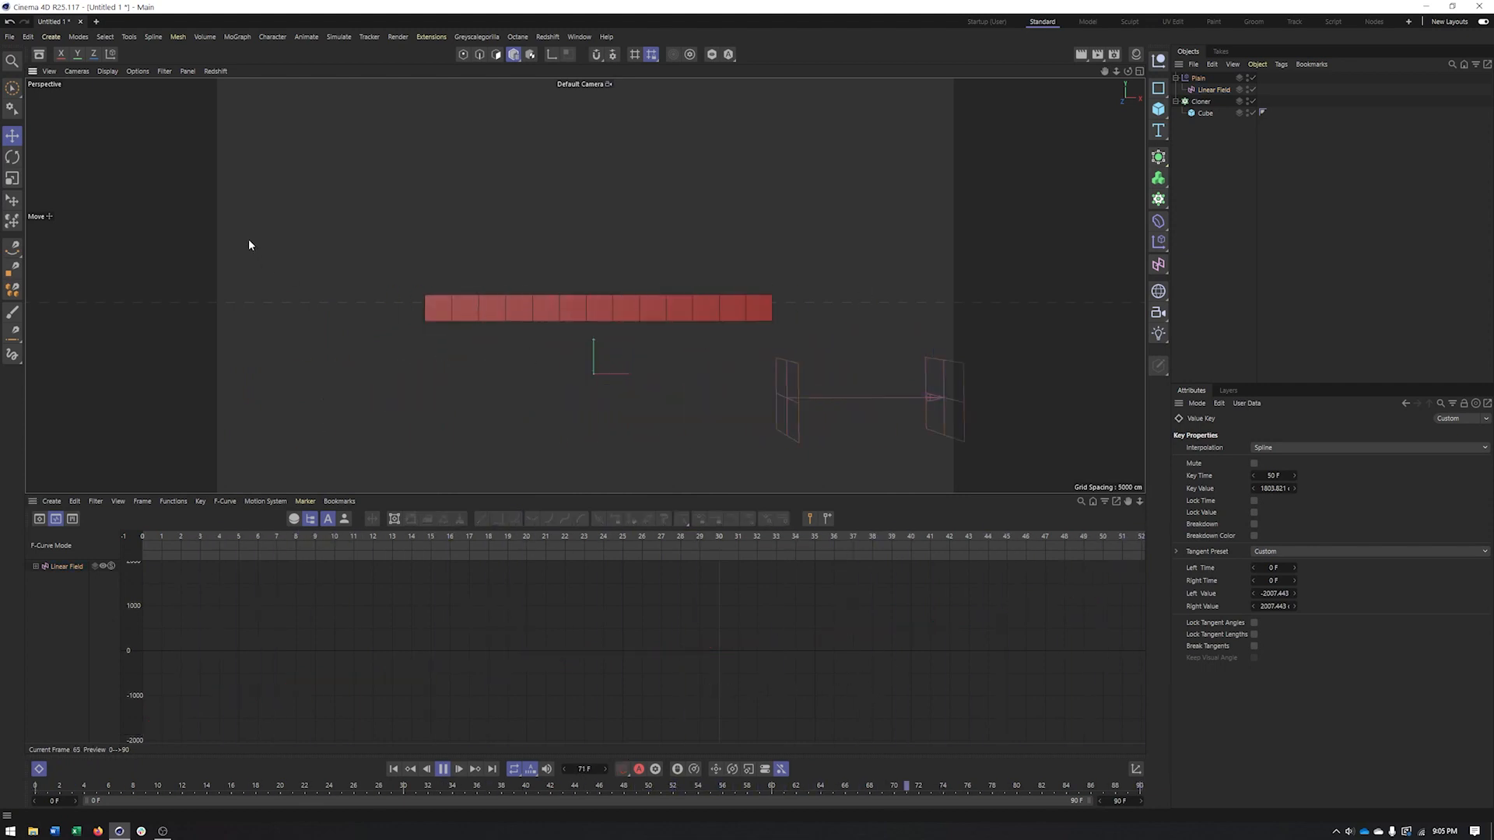
left_click(1206, 90)
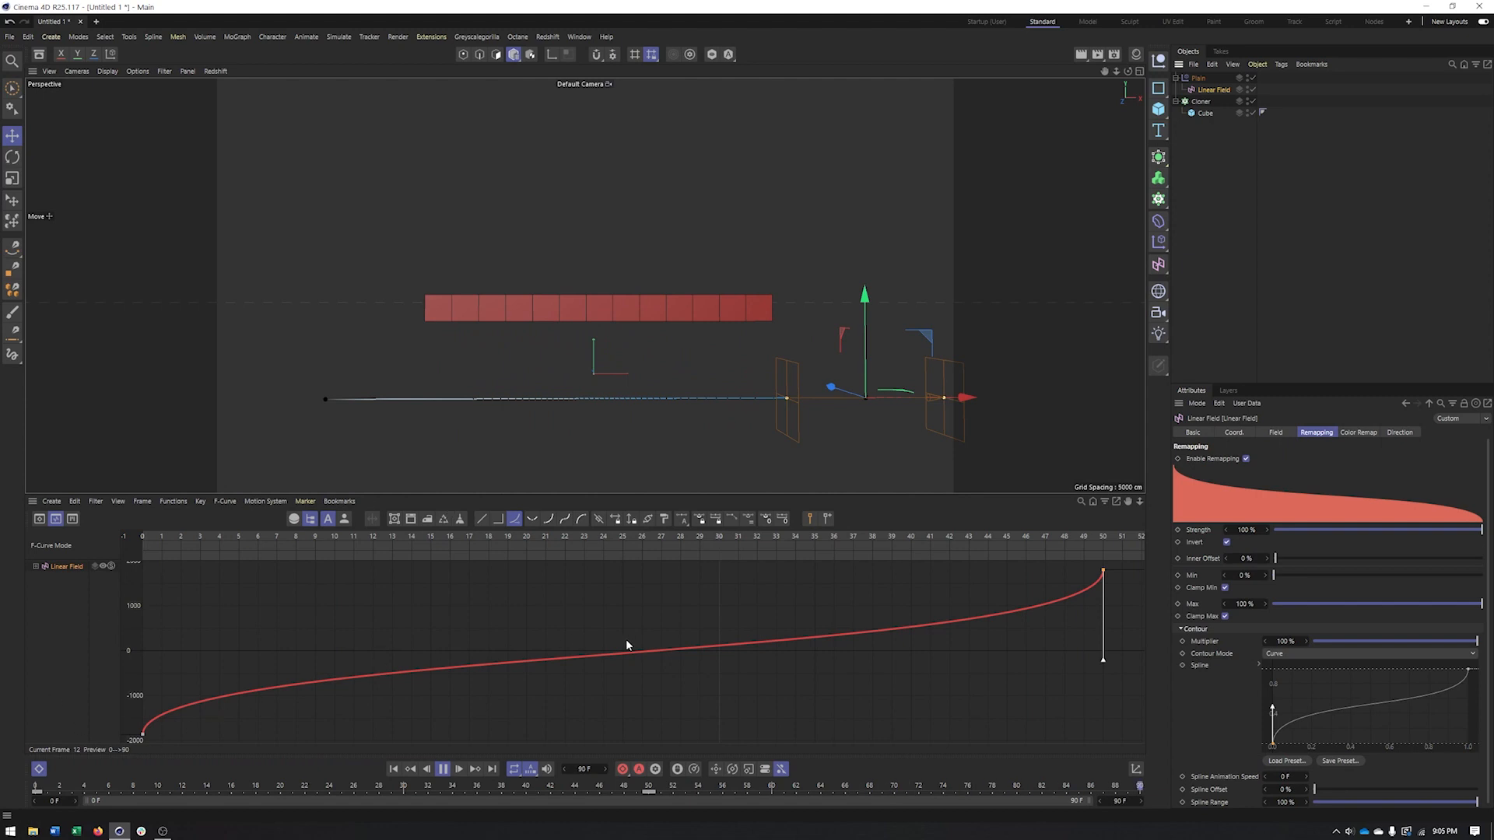
Reshape the X position F-curve with long, nearly flat tangents at both keys so it is steep in the middle, and show the Linear Field's settings
left_click(142, 733)
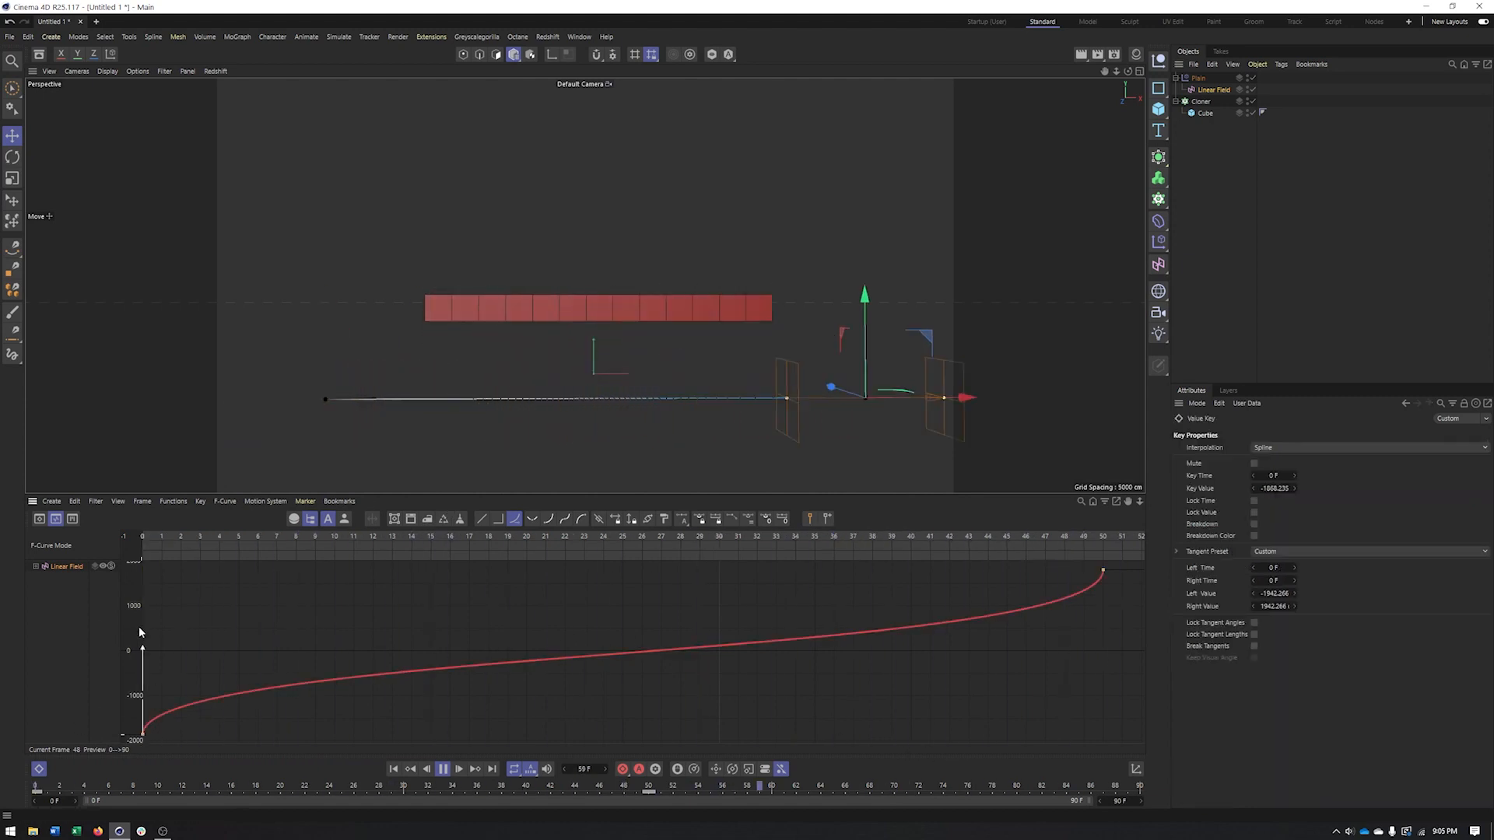
left_click_drag(143, 652, 866, 698)
left_click(1103, 570)
left_click_drag(1102, 657, 358, 593)
left_click(1100, 571)
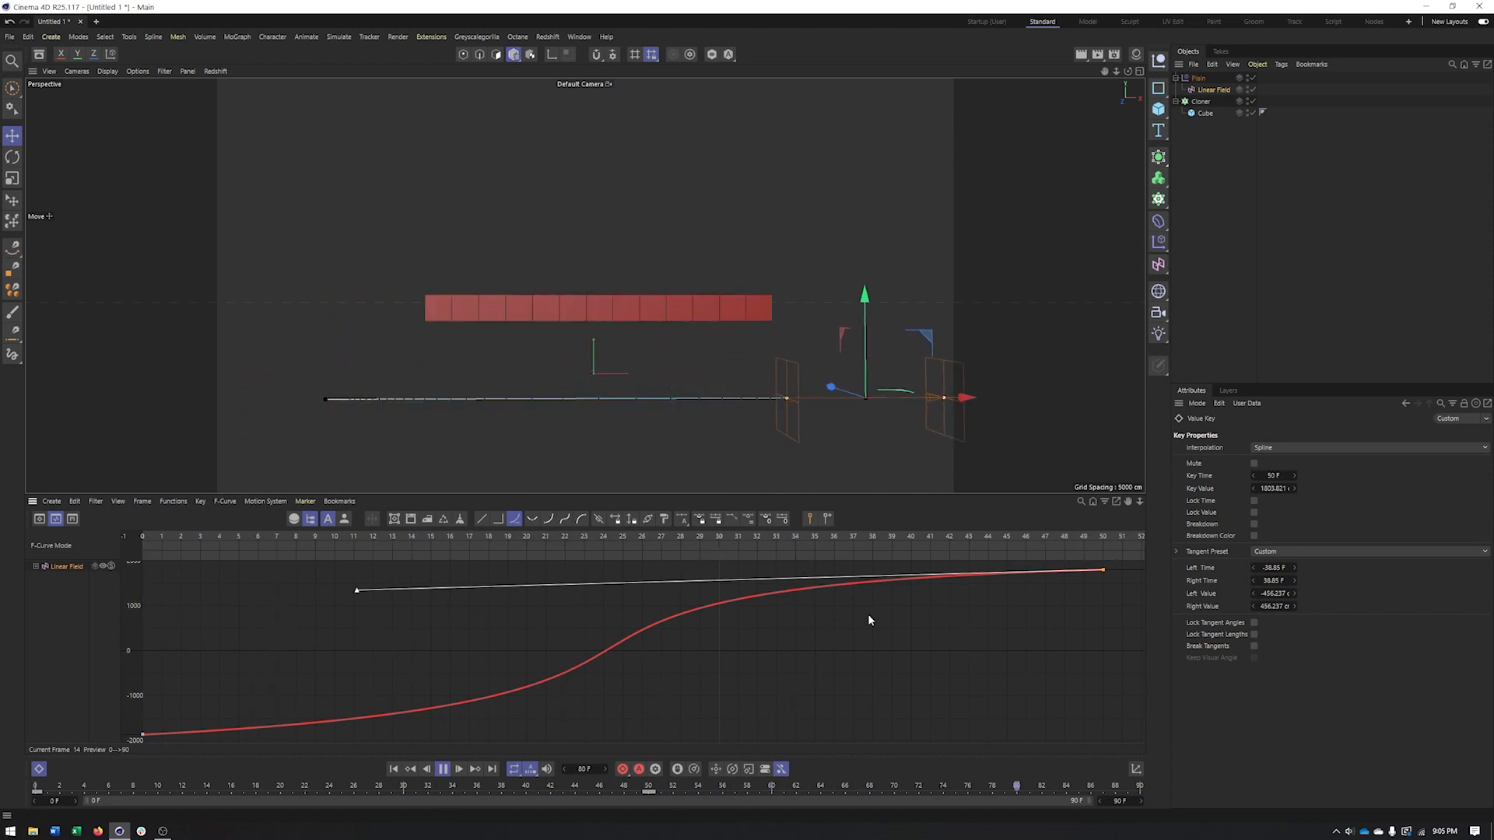
left_click(1221, 91)
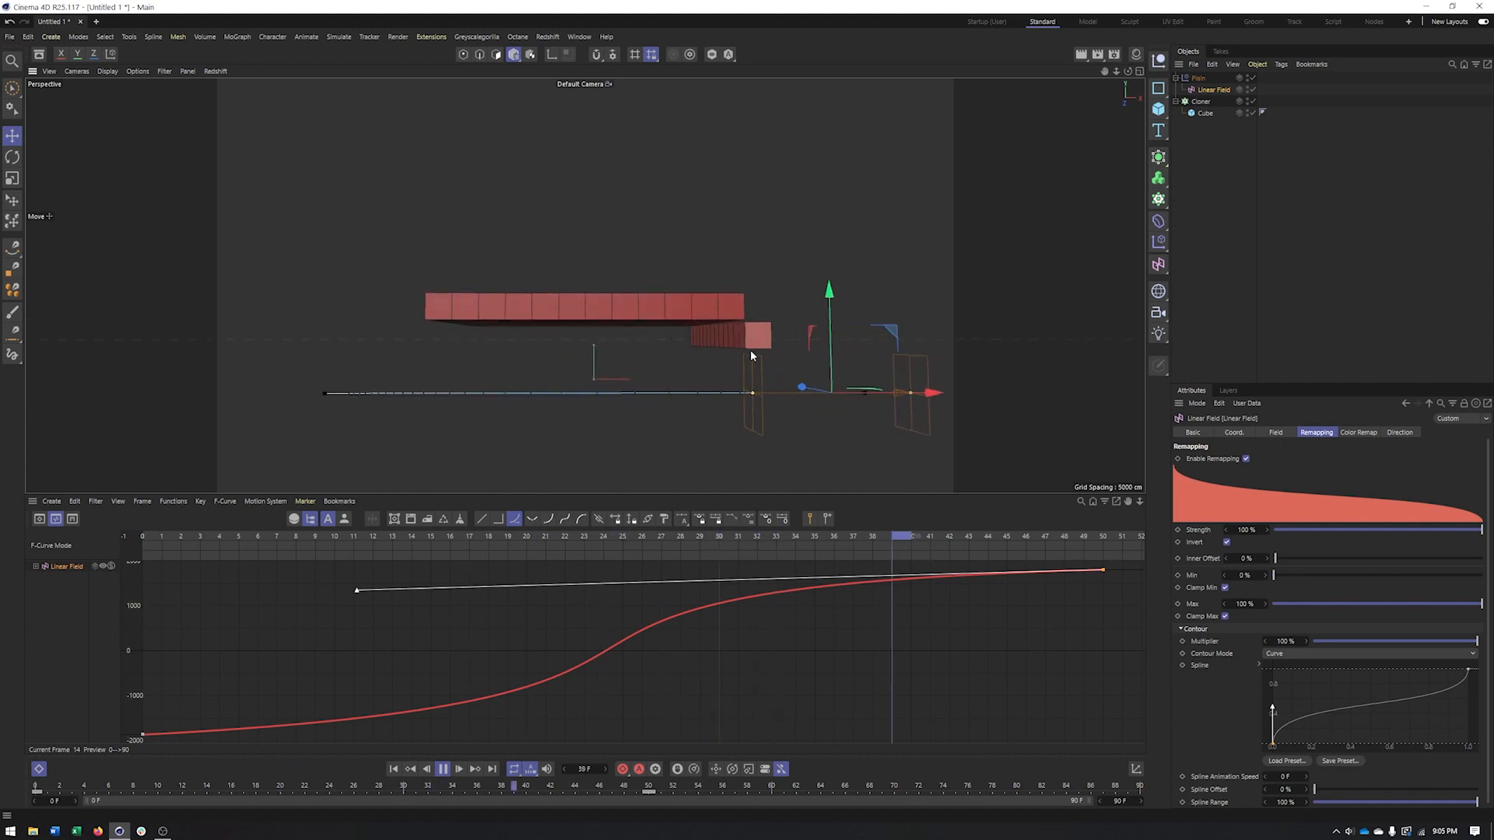
Add a Delay modifier layer above the Linear Field in the Plain effector's fields and set its mode to Spring
left_click(1199, 78)
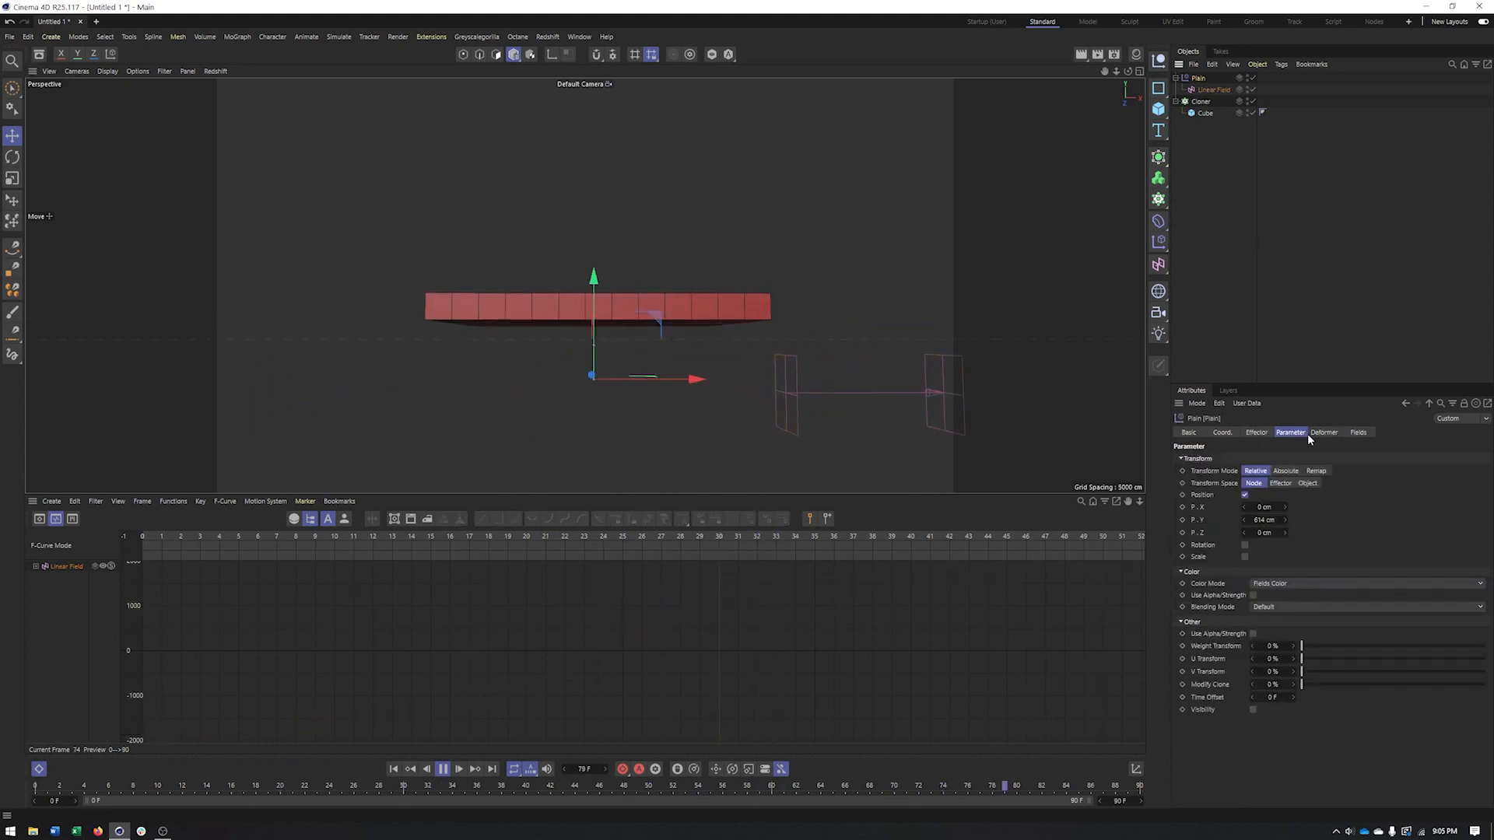
left_click(1357, 432)
left_click(1281, 547)
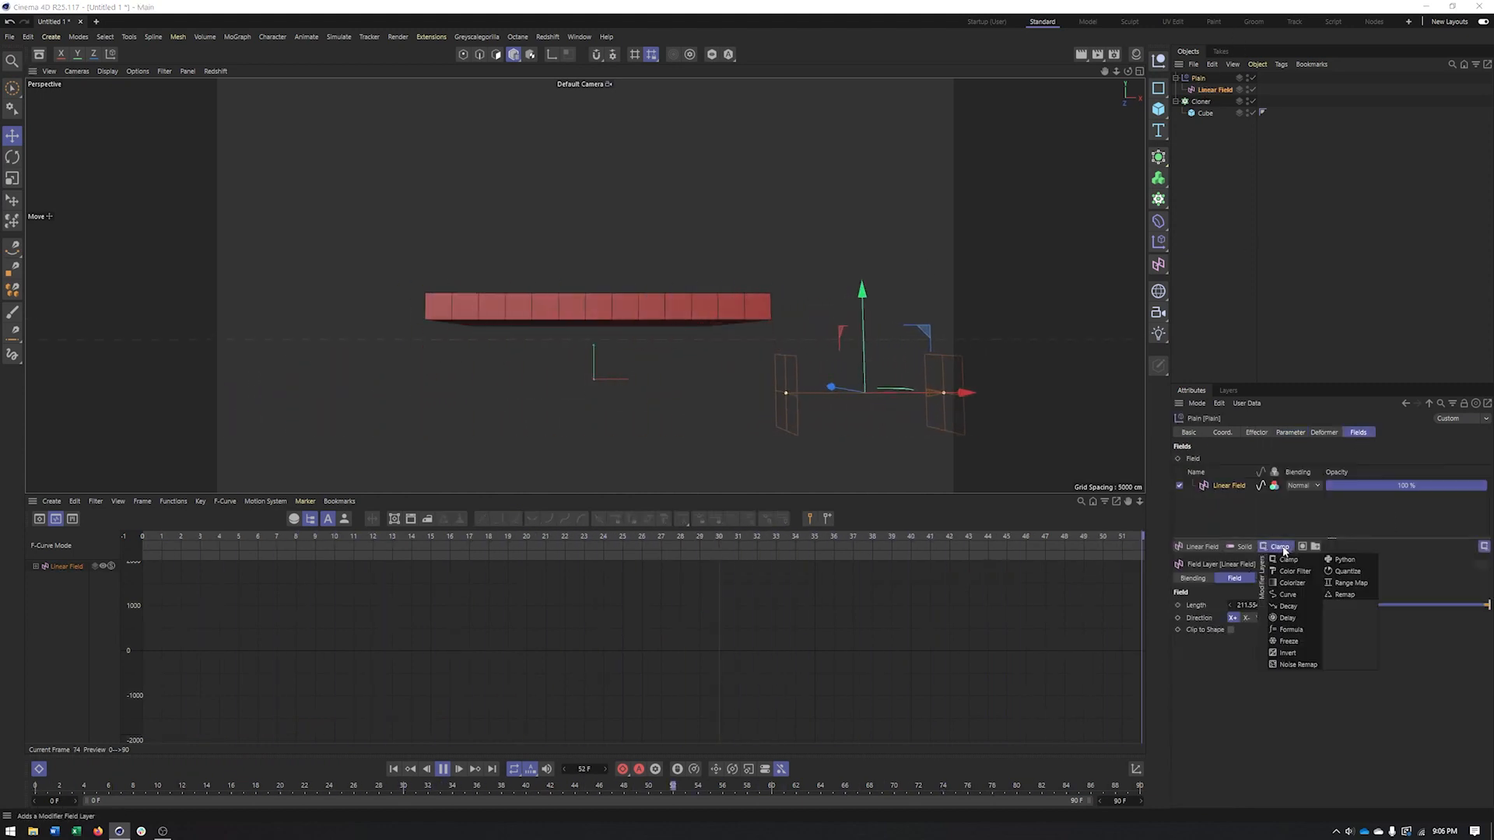
left_click(1289, 618)
left_click(1297, 605)
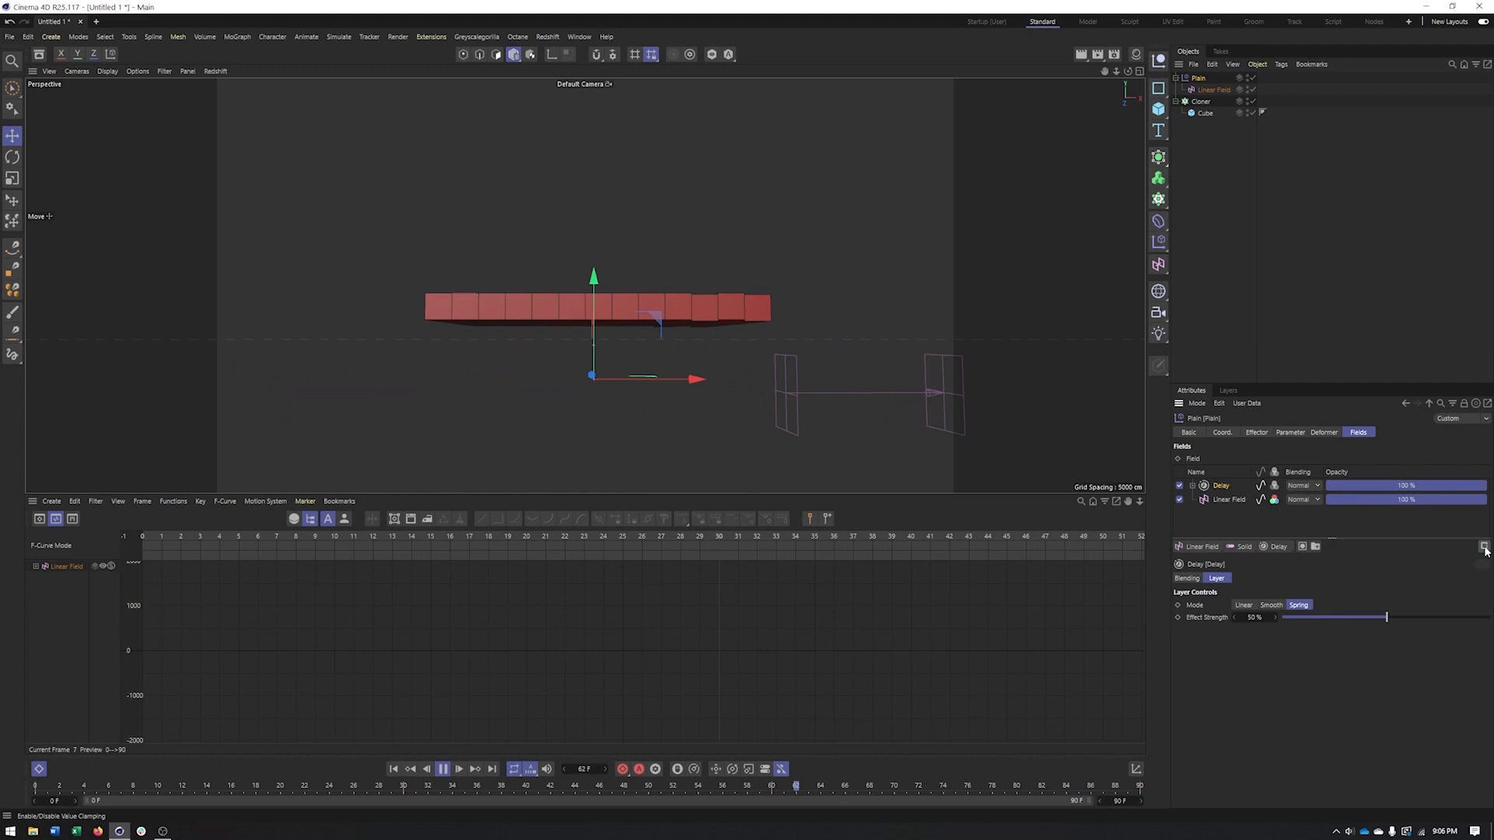